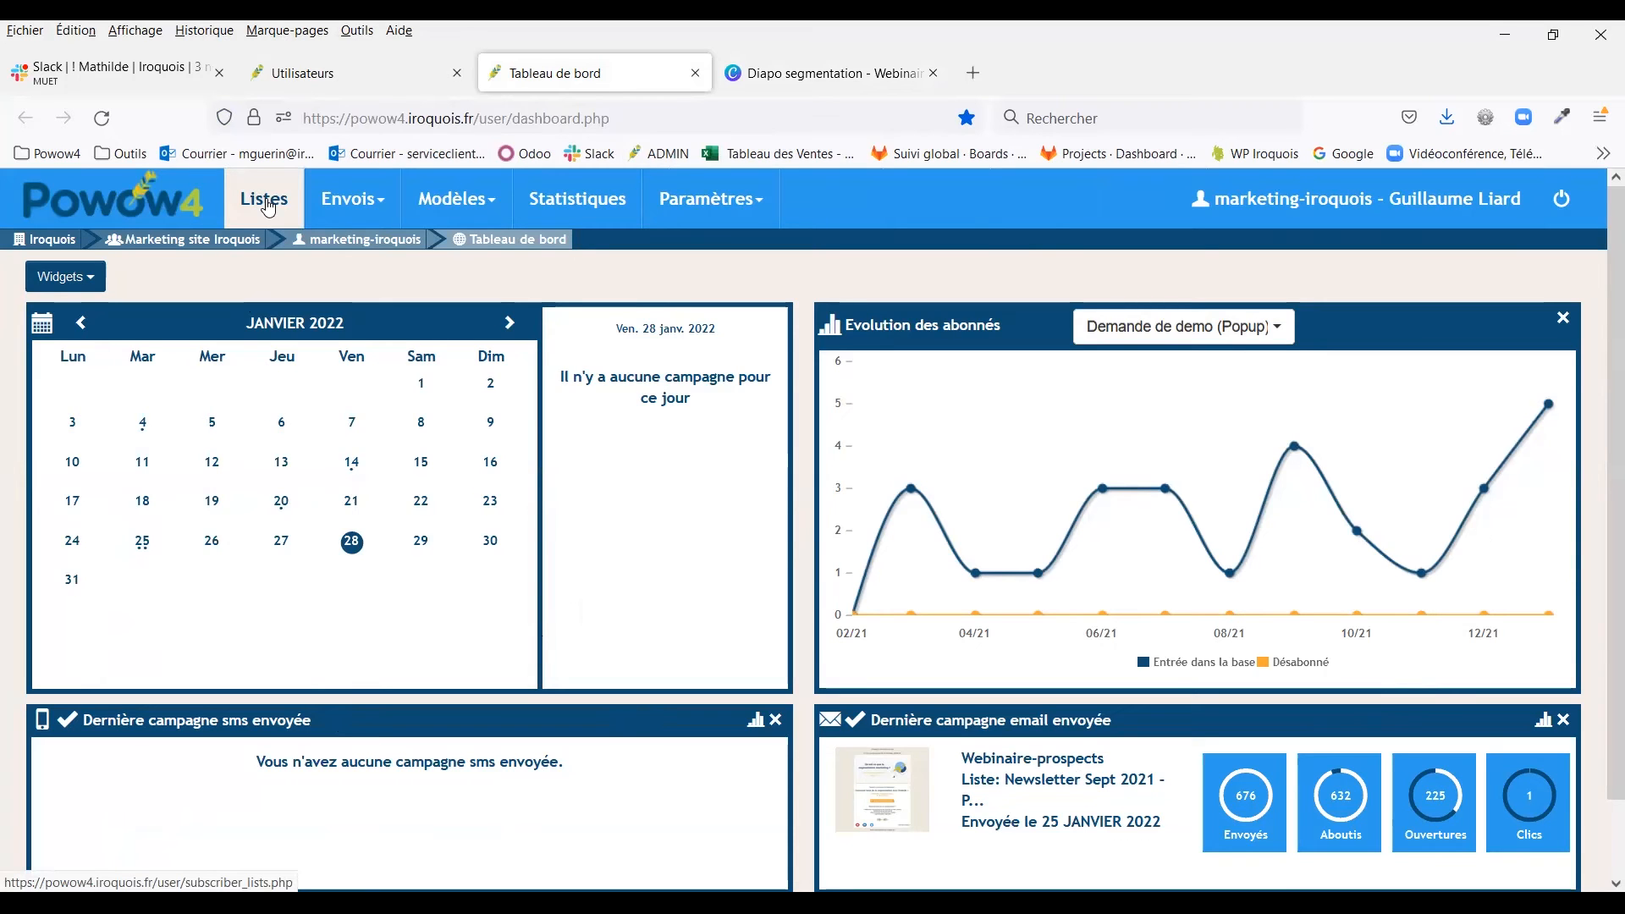
{"action": "left_click", "coordinate": [351, 200]}
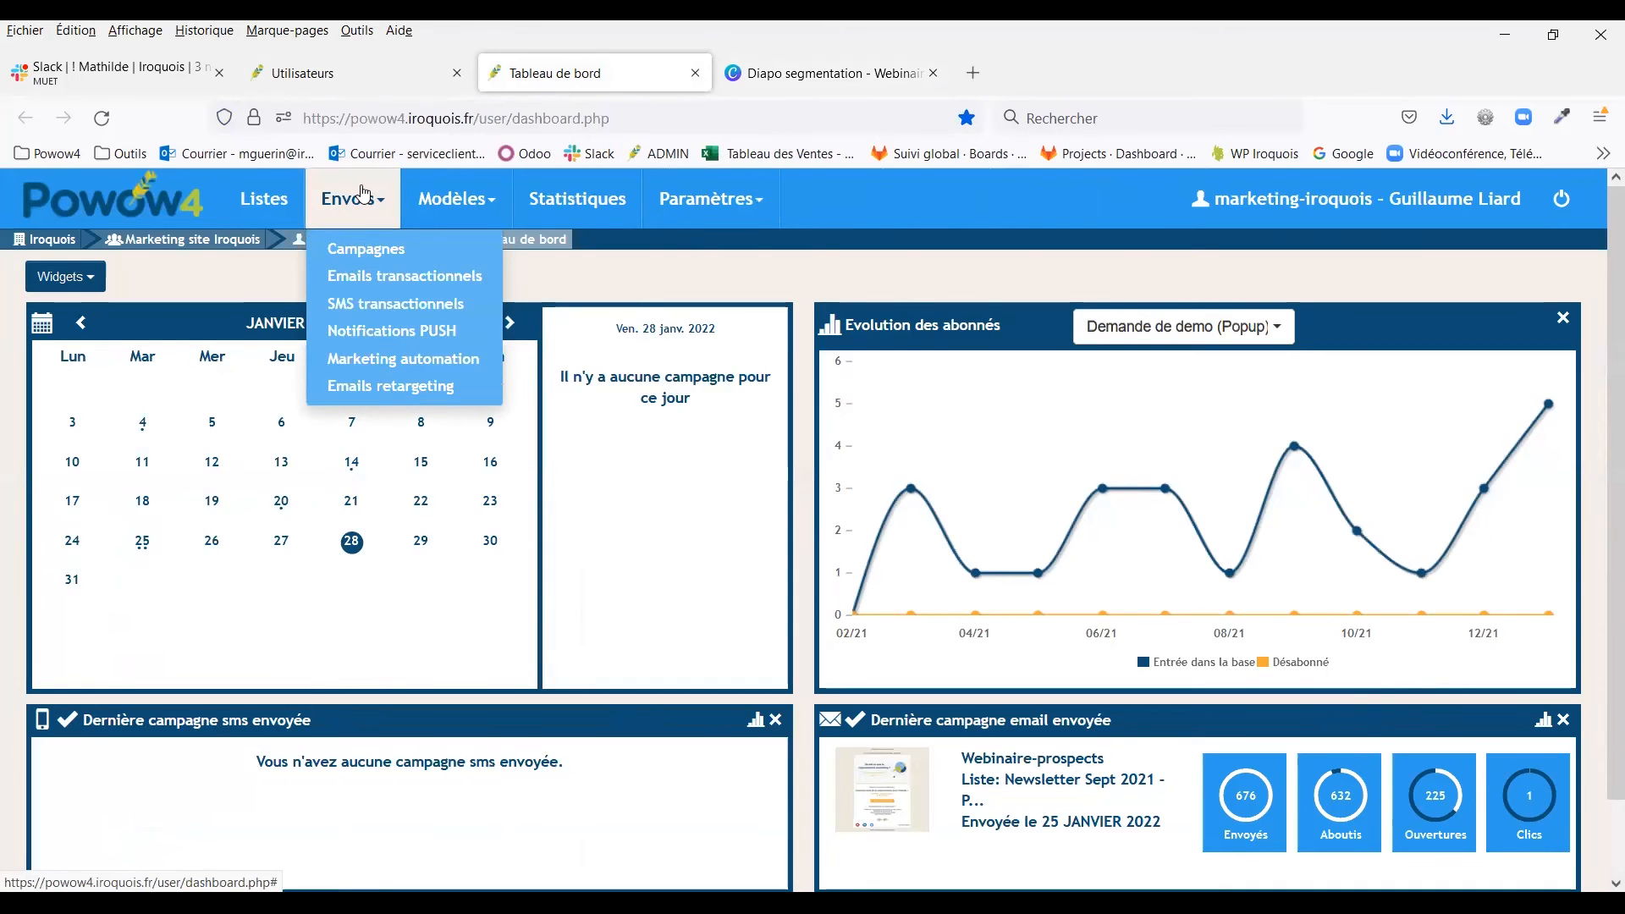
{"action": "left_click", "coordinate": [423, 203]}
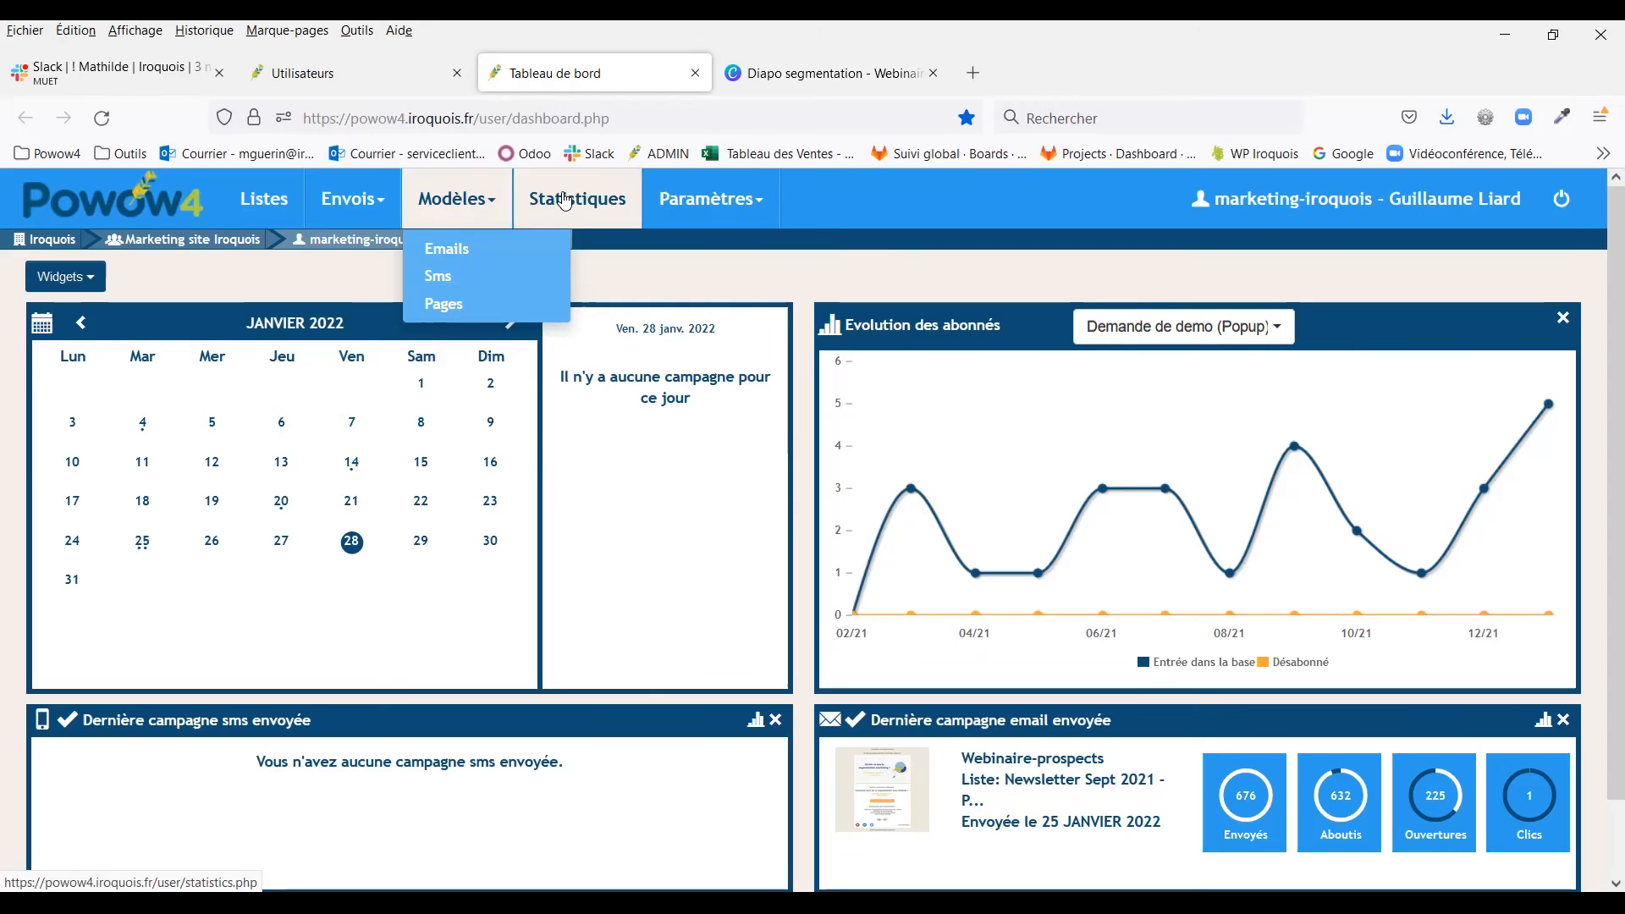
{"action": "left_click", "coordinate": [680, 199]}
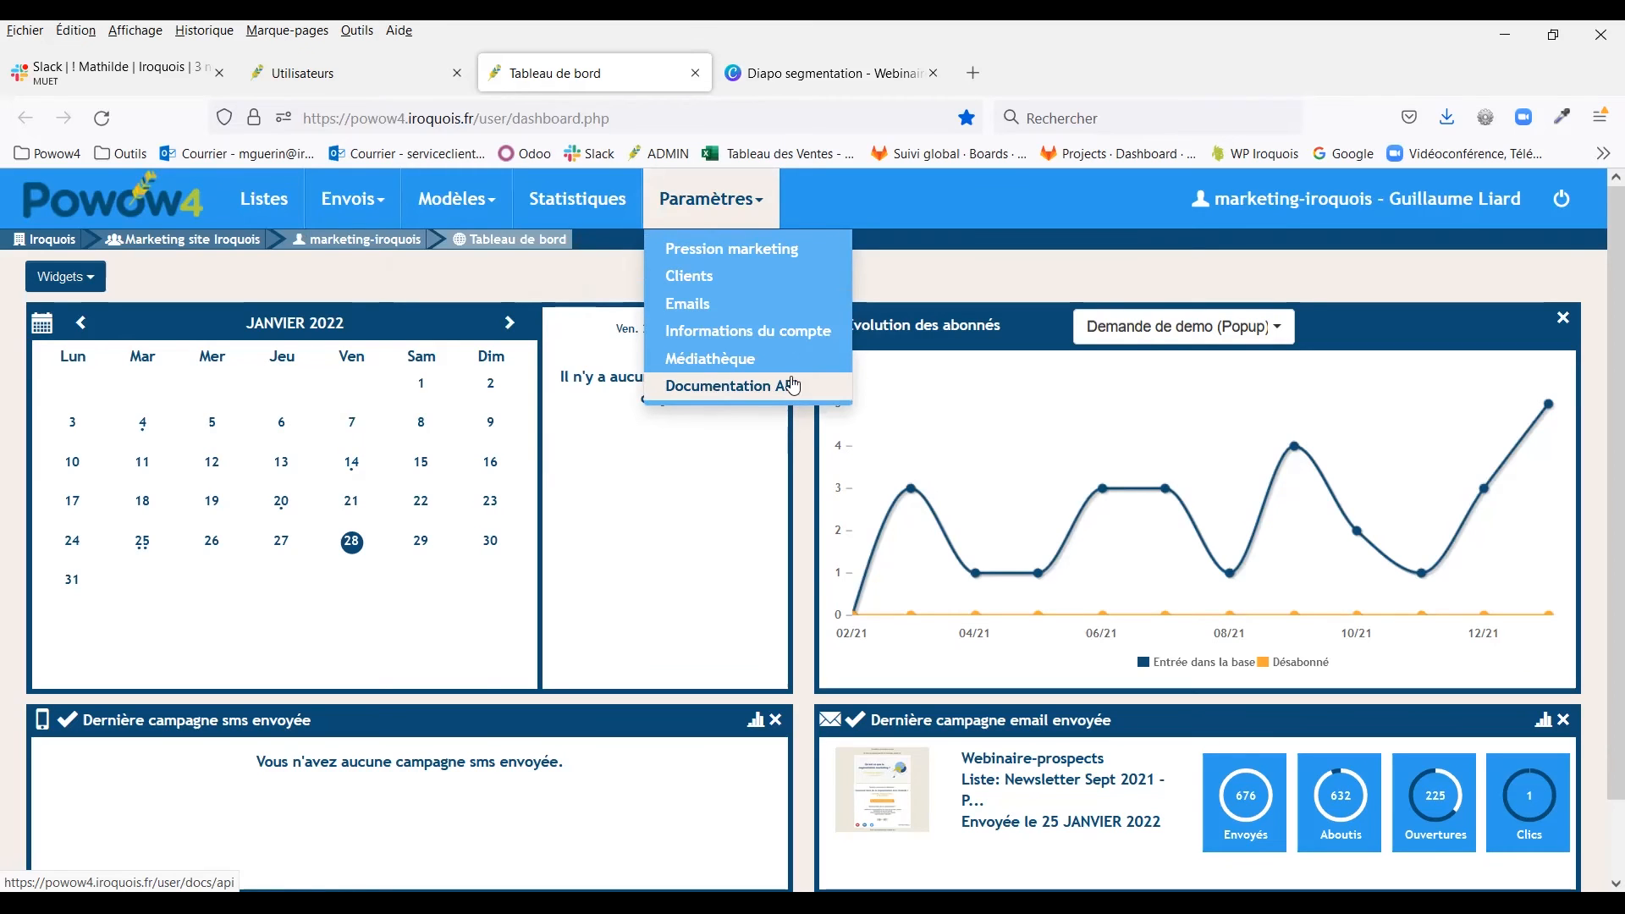
{"action": "left_click", "coordinate": [852, 198]}
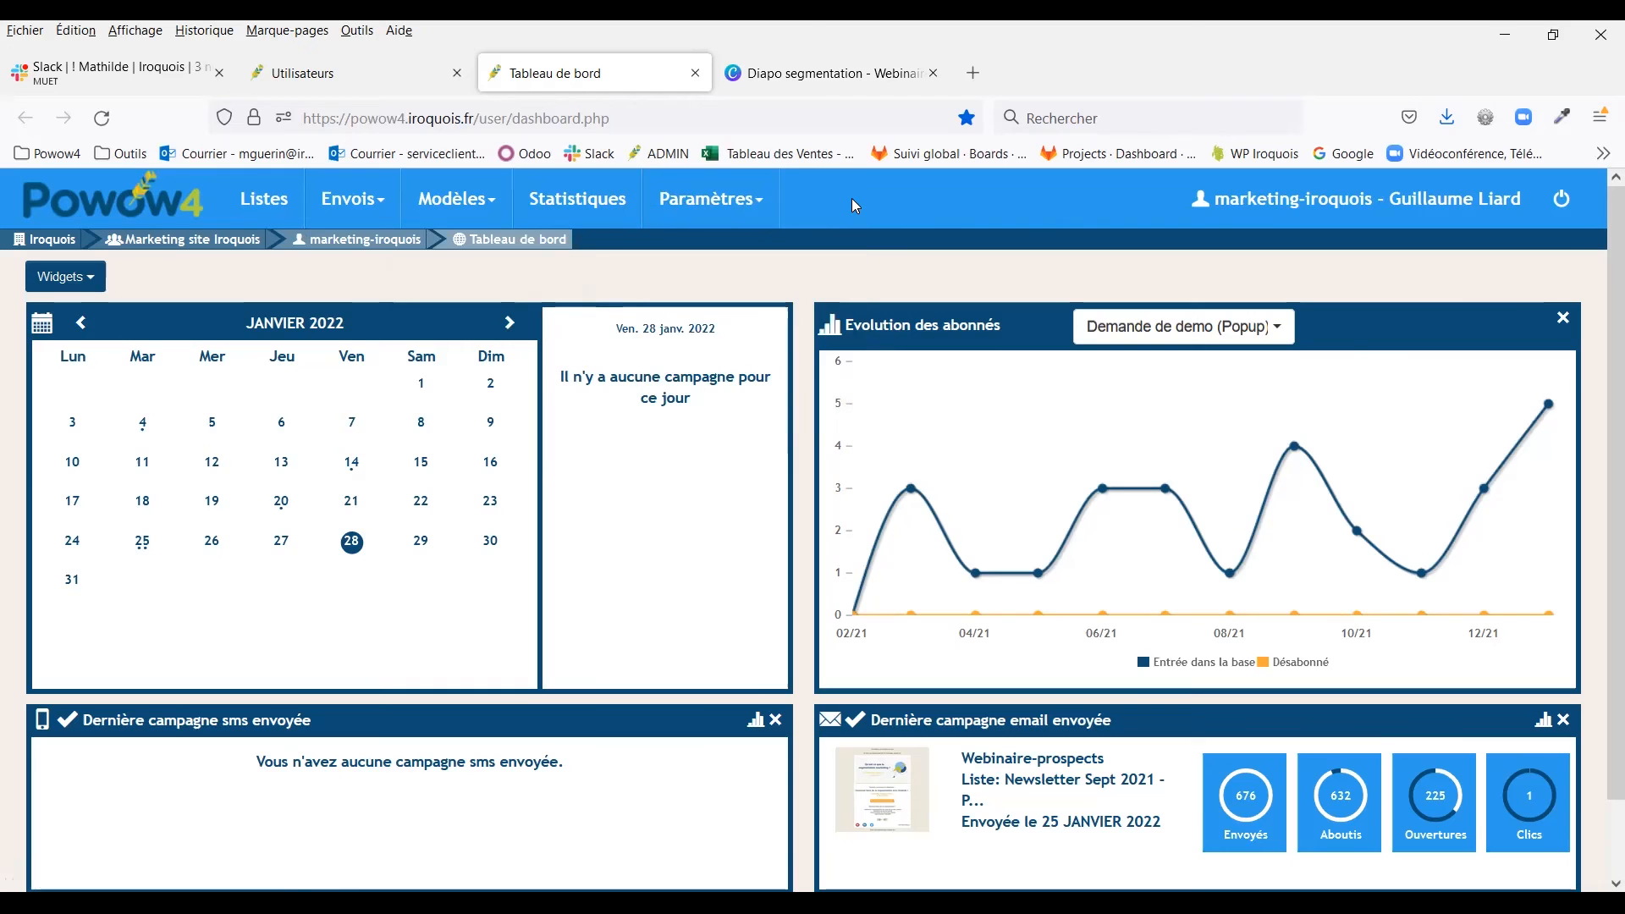
Step: Search the subscriber lists for "client" and open the segments of the Client list
{"action": "left_click", "coordinate": [271, 203]}
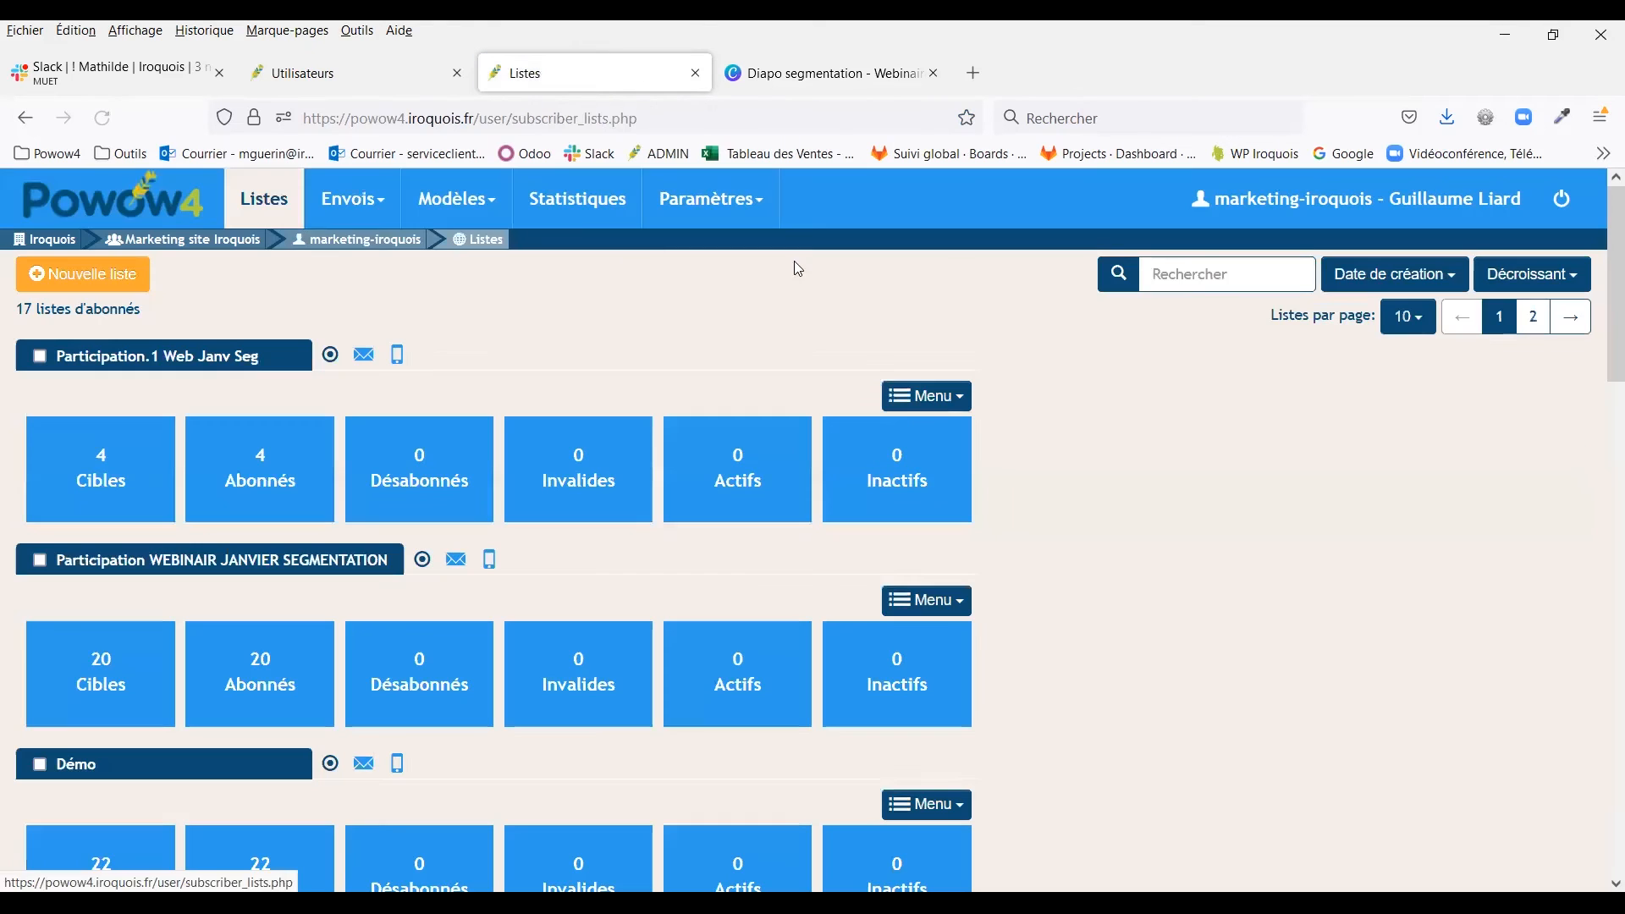
{"action": "left_click", "coordinate": [1208, 285]}
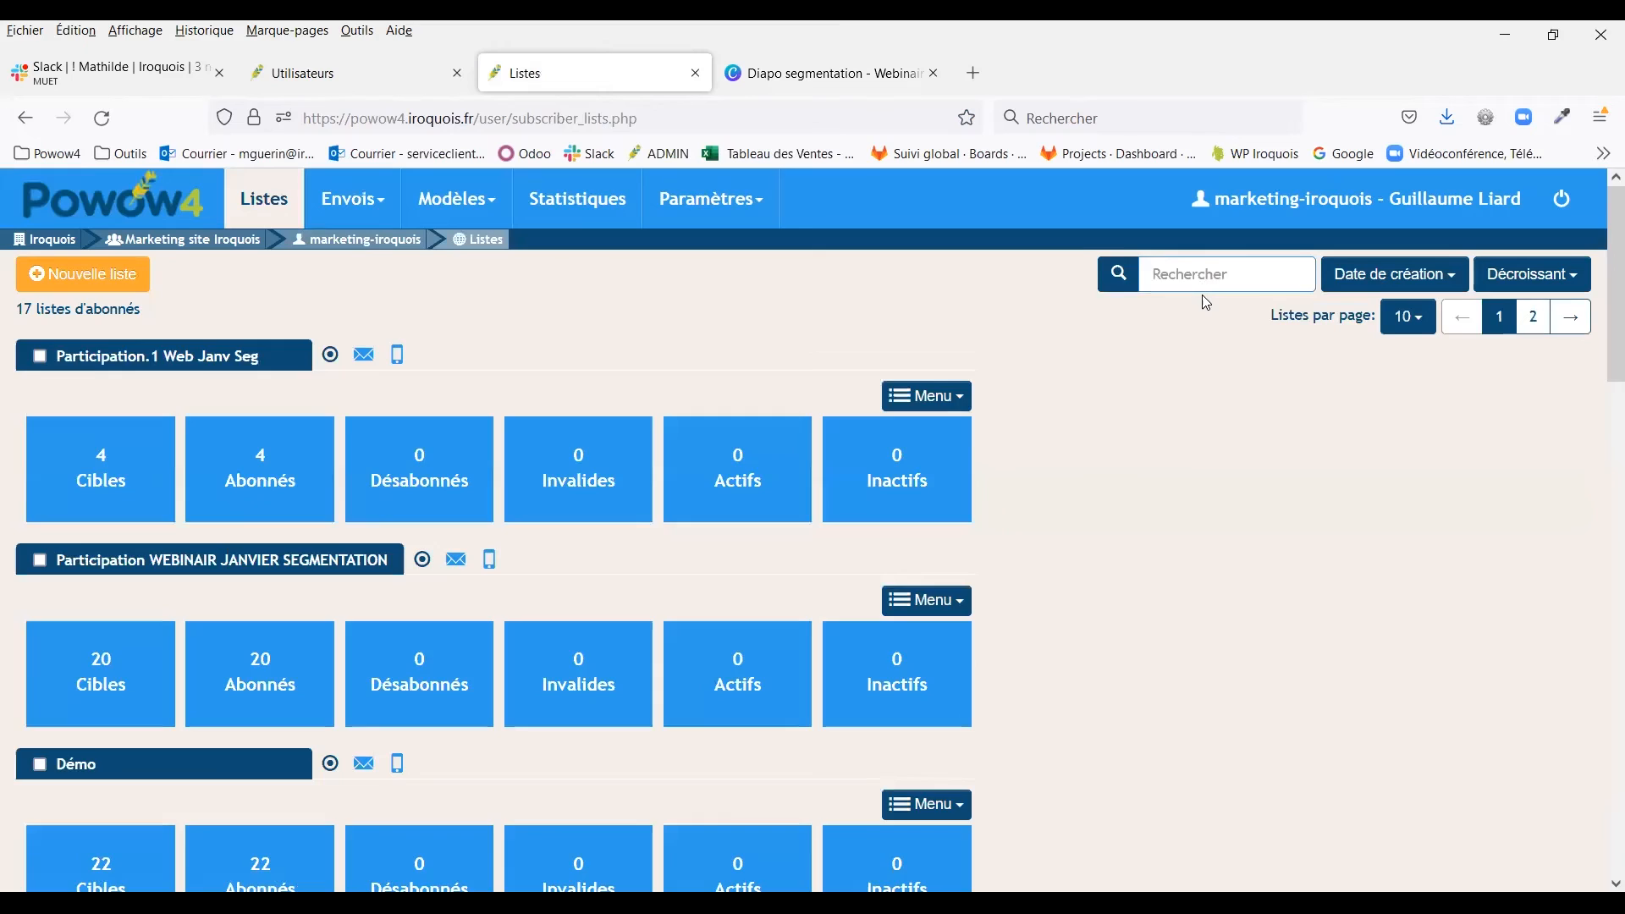
{"action": "type", "text": "client"}
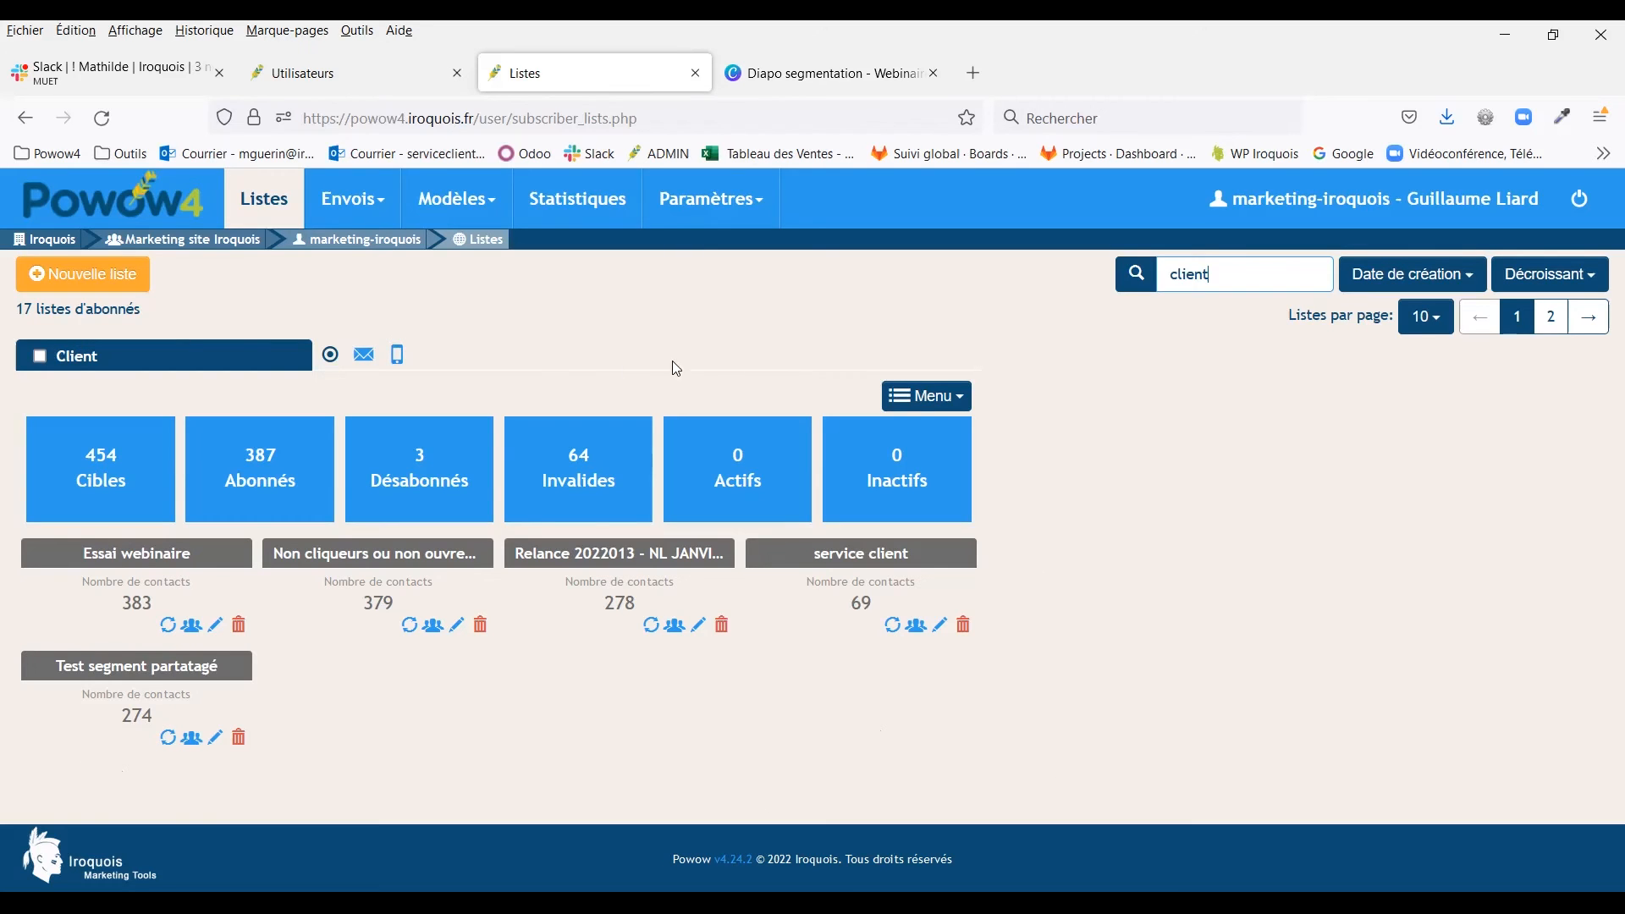
{"action": "left_click", "coordinate": [904, 396]}
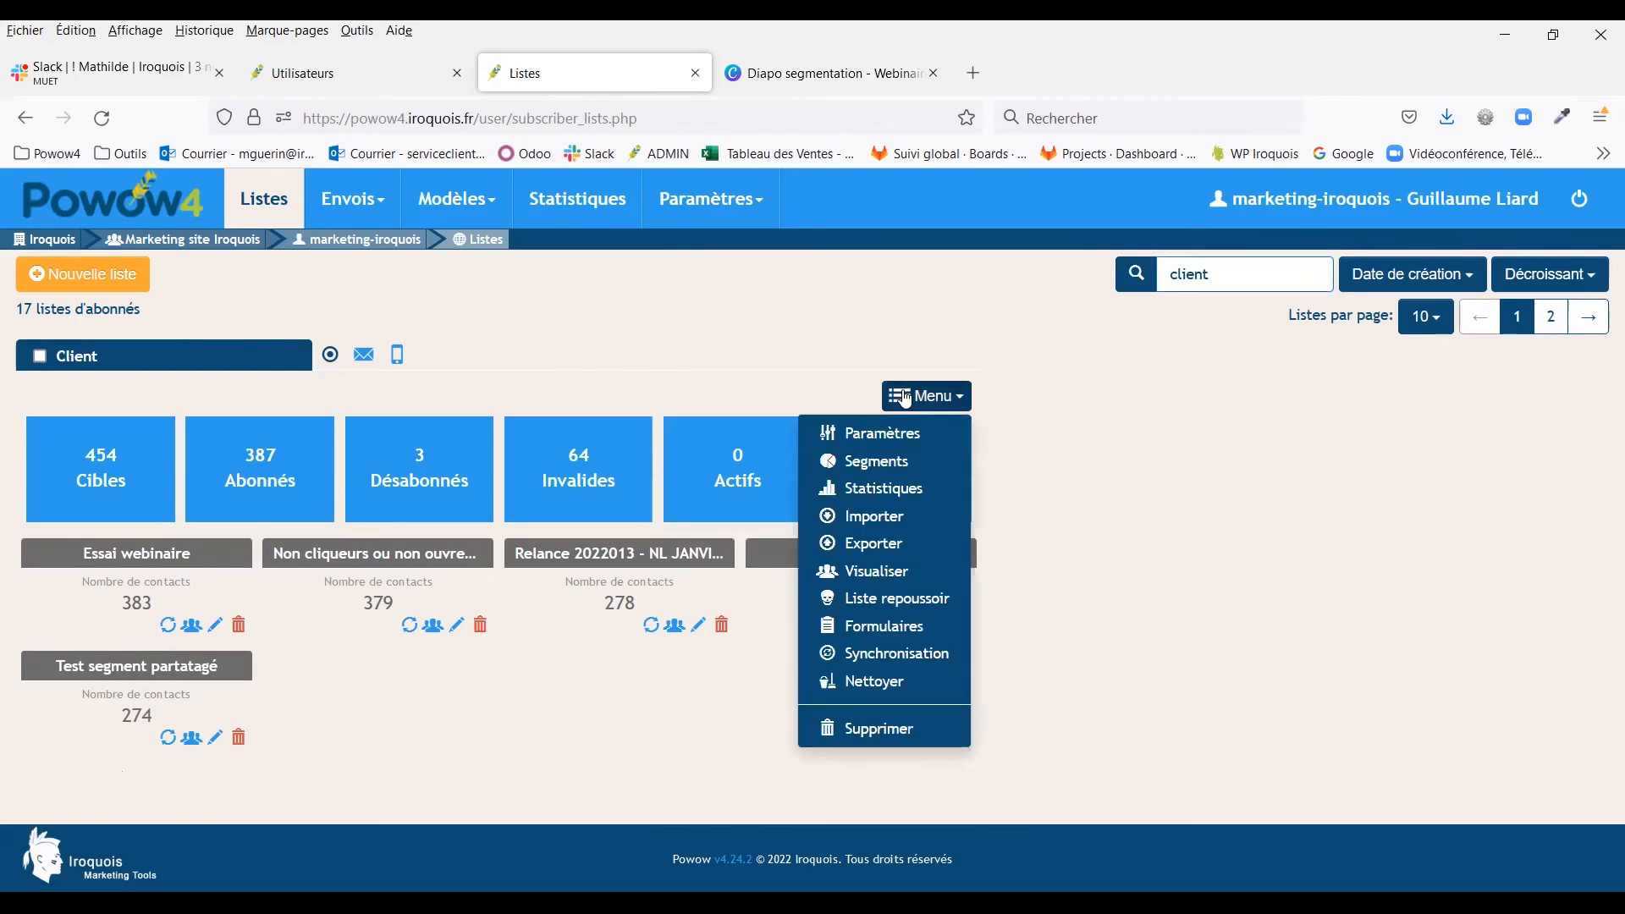
{"action": "left_click", "coordinate": [875, 462]}
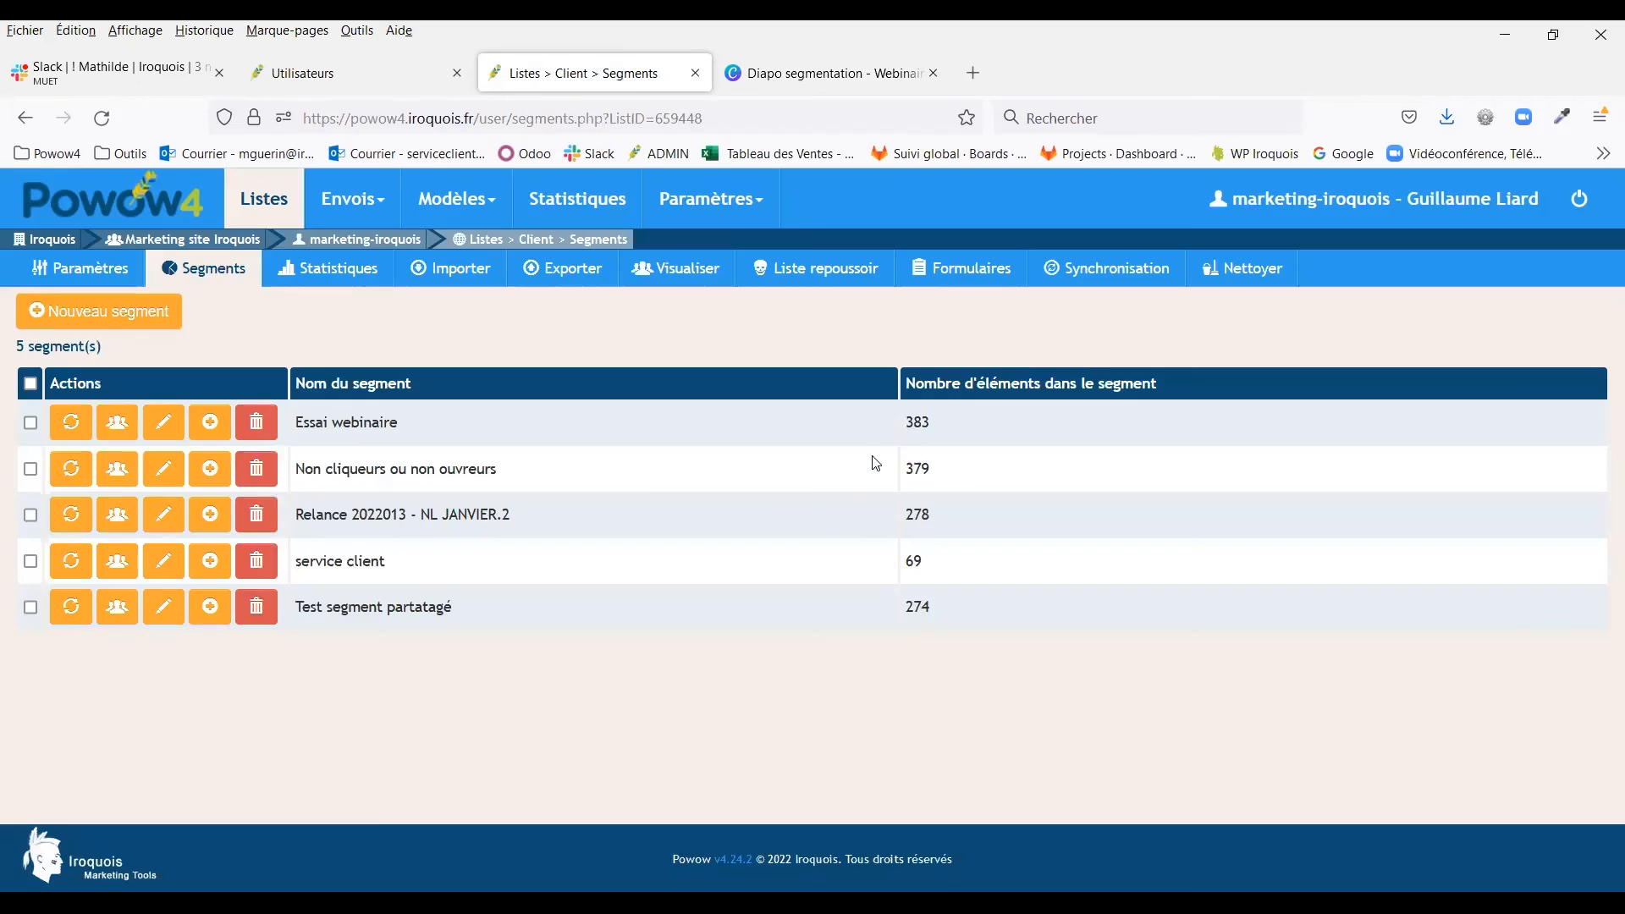
Step: Create a new segment named "Non cliqueurs ou non ouvreurs", copying the name from the existing segment
{"action": "left_click_drag", "start_coordinate": [507, 476], "coordinate": [297, 474]}
{"action": "key", "text": "ctrl+c"}
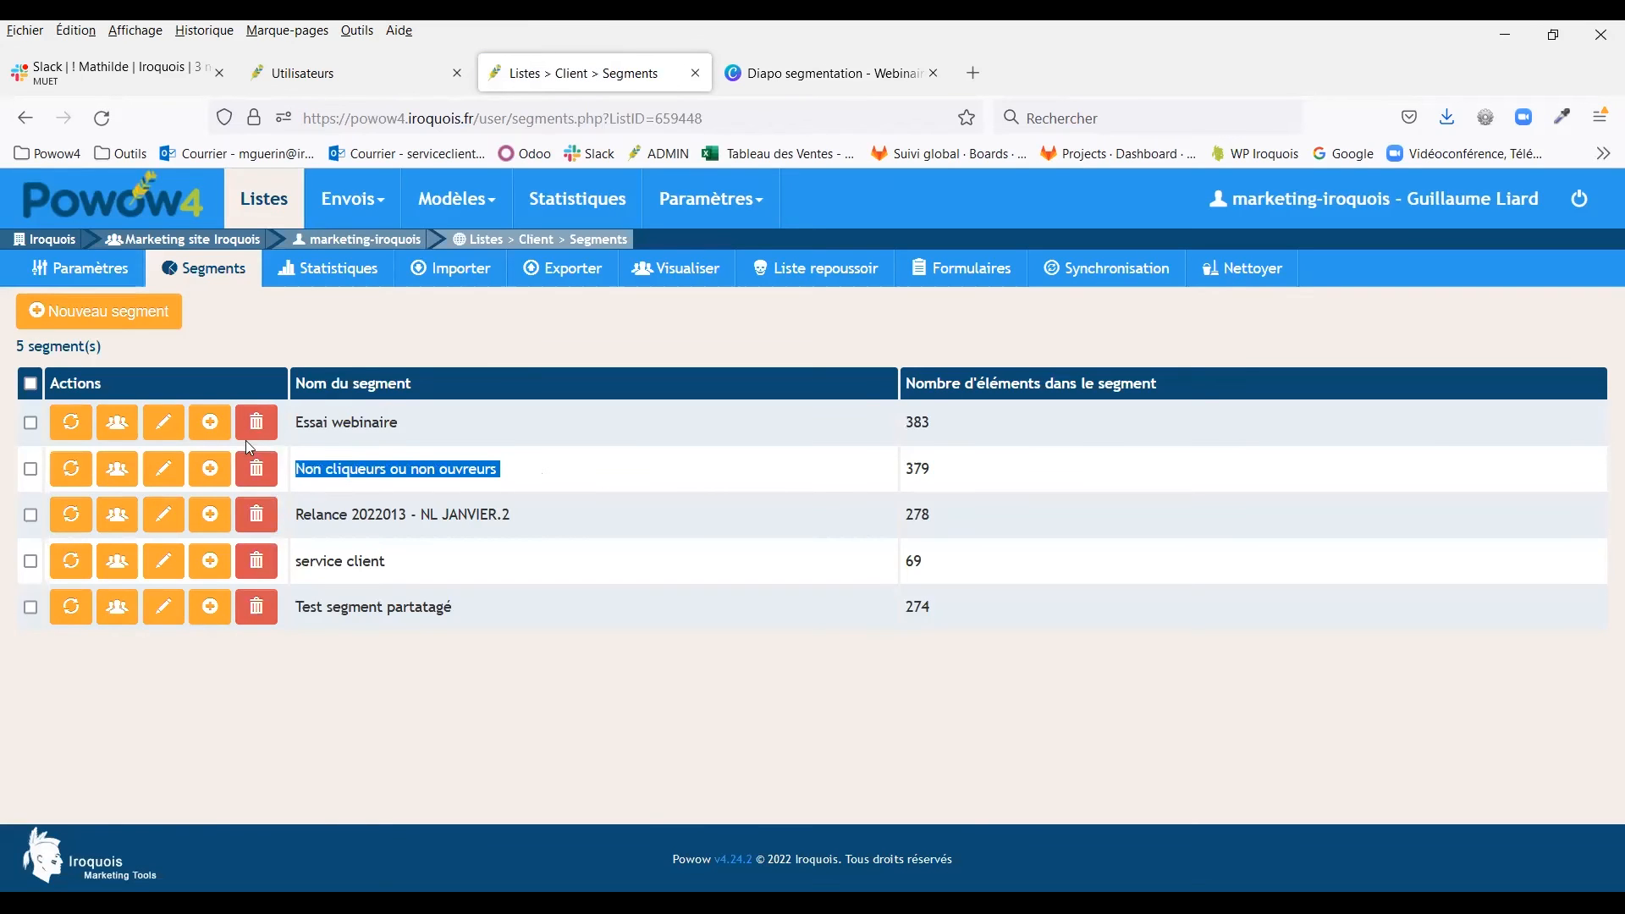
{"action": "left_click", "coordinate": [93, 312]}
{"action": "left_click", "coordinate": [324, 353]}
{"action": "key", "text": "ctrl+v"}
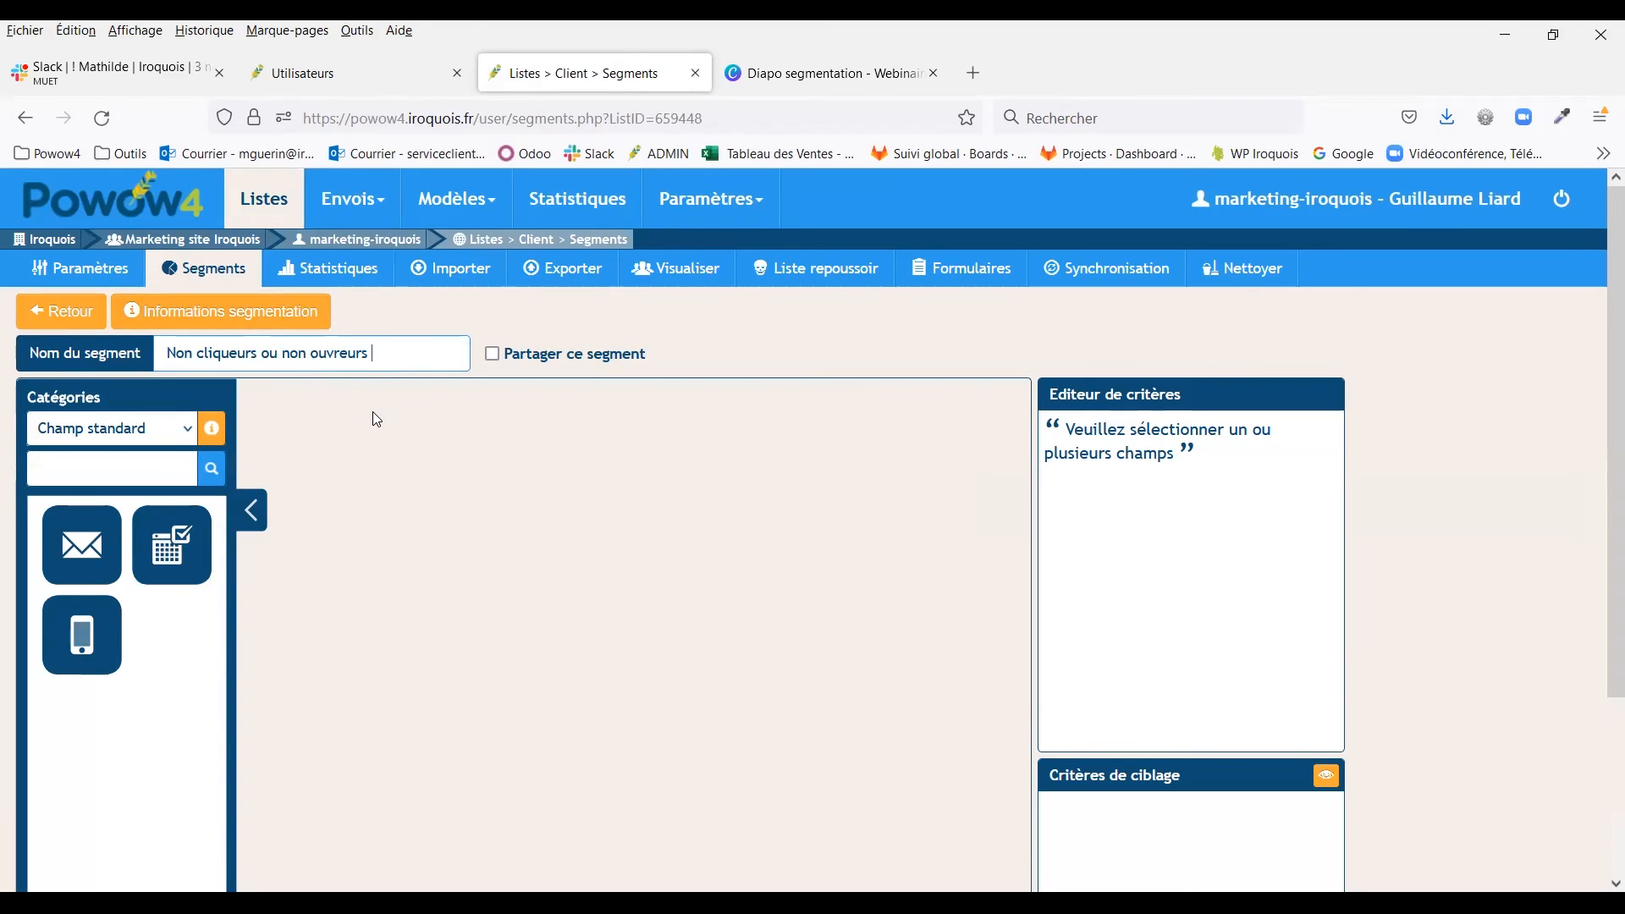
Step: Examine the criteria blocks offered in the categories Champ standard, Champ personnalisé and Segment existant
{"action": "scroll", "coordinate": [373, 414], "scroll_direction": "down", "scroll_amount": 2}
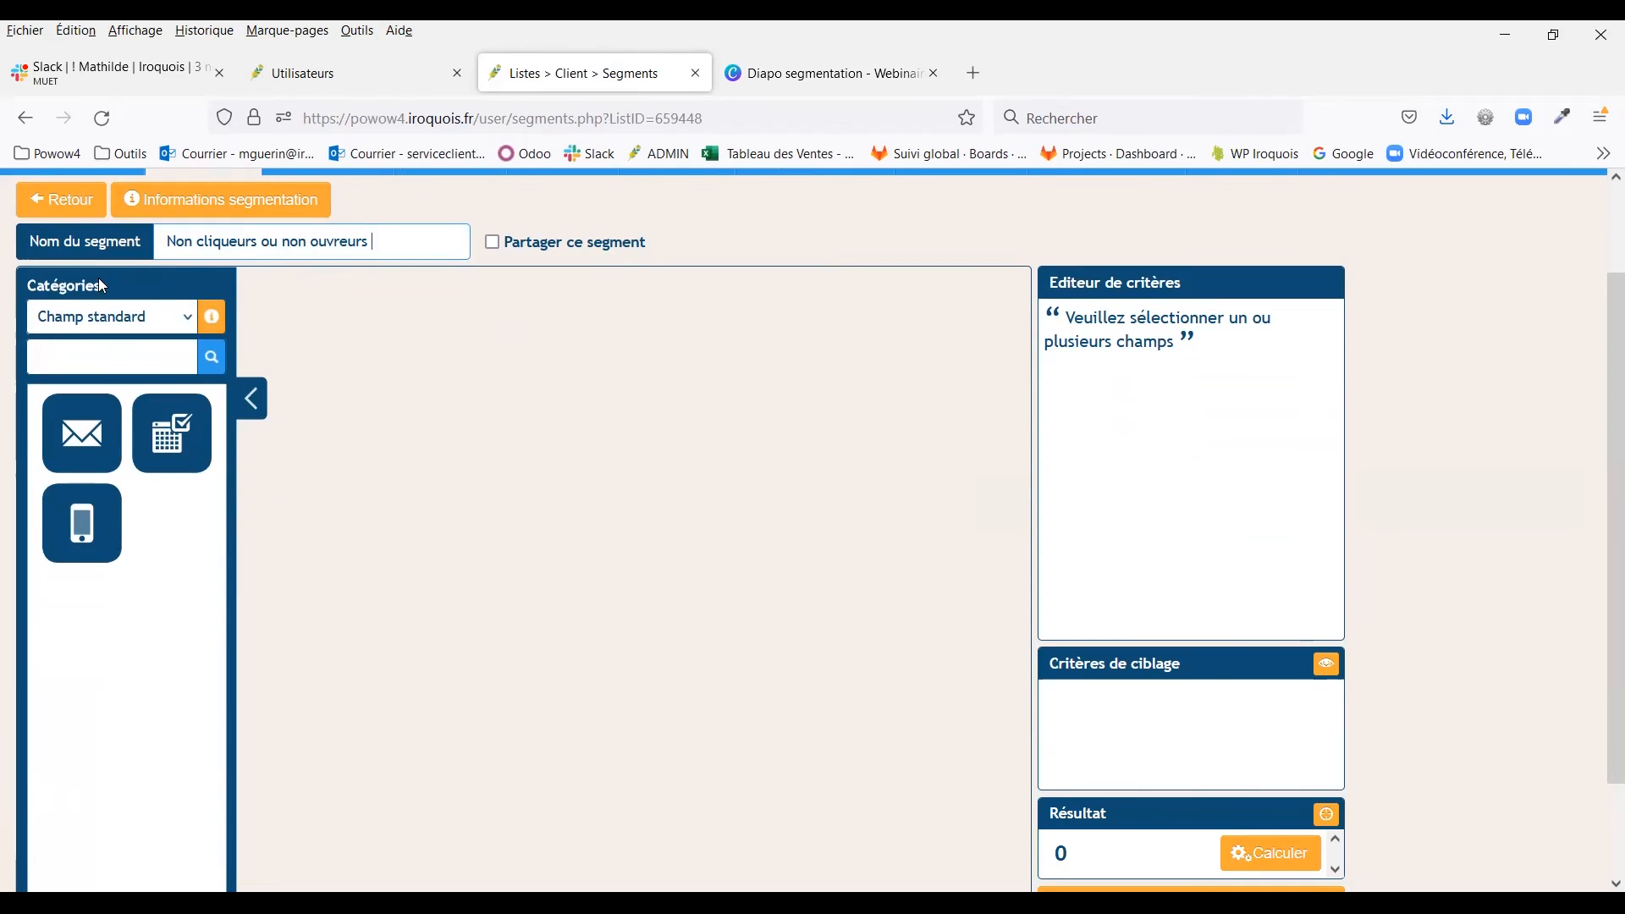
{"action": "left_click", "coordinate": [107, 315]}
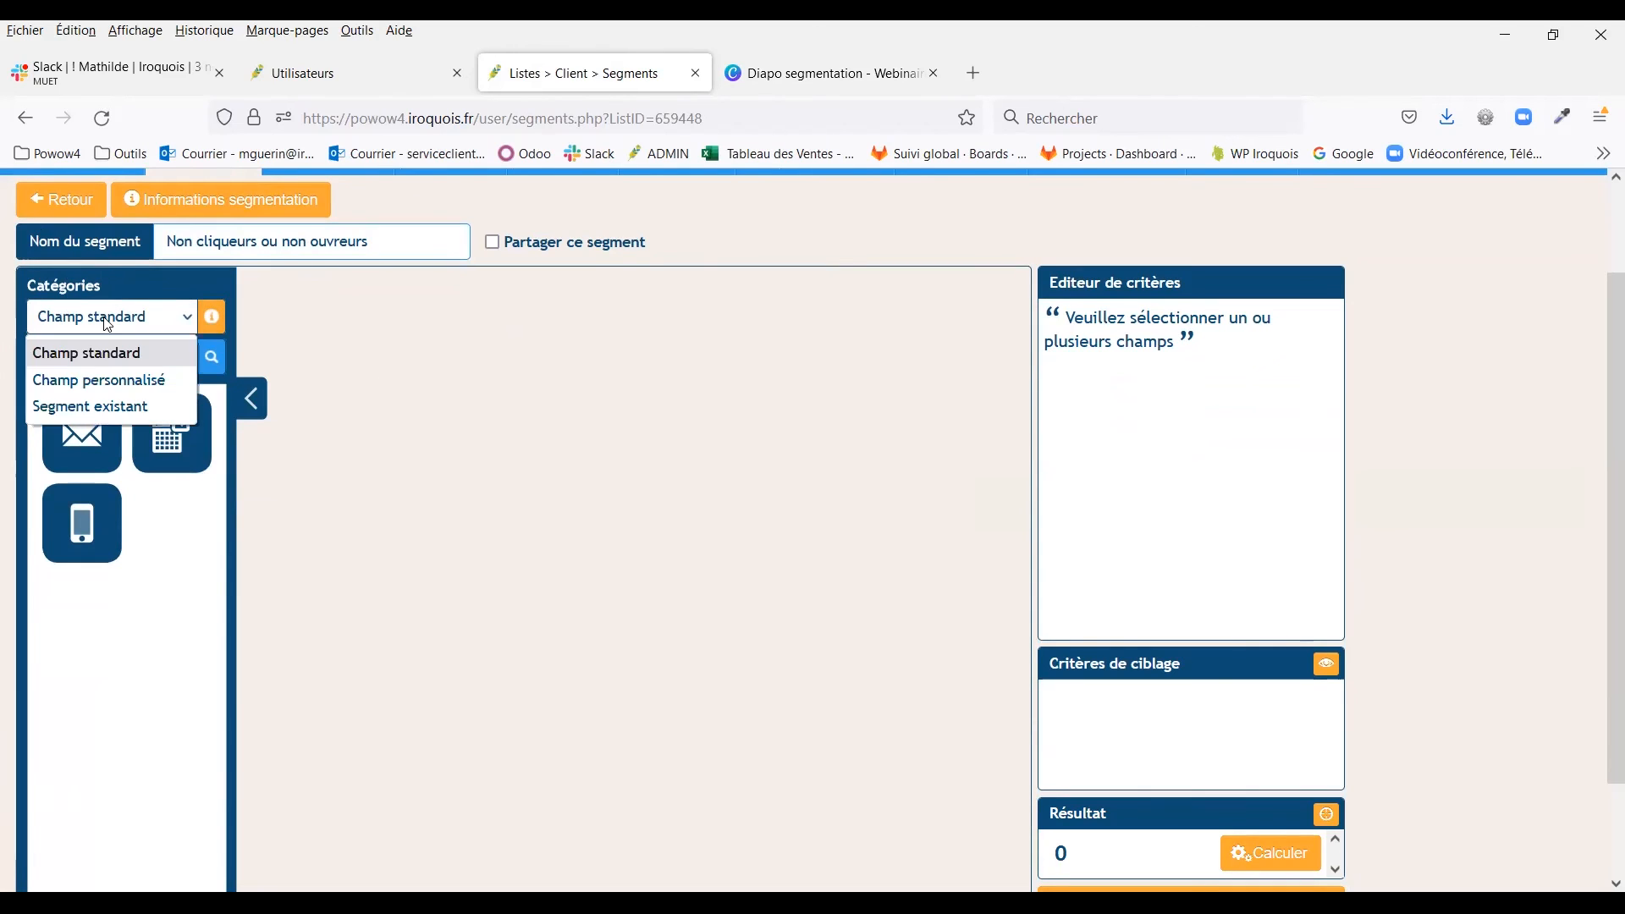
{"action": "left_click", "coordinate": [82, 428]}
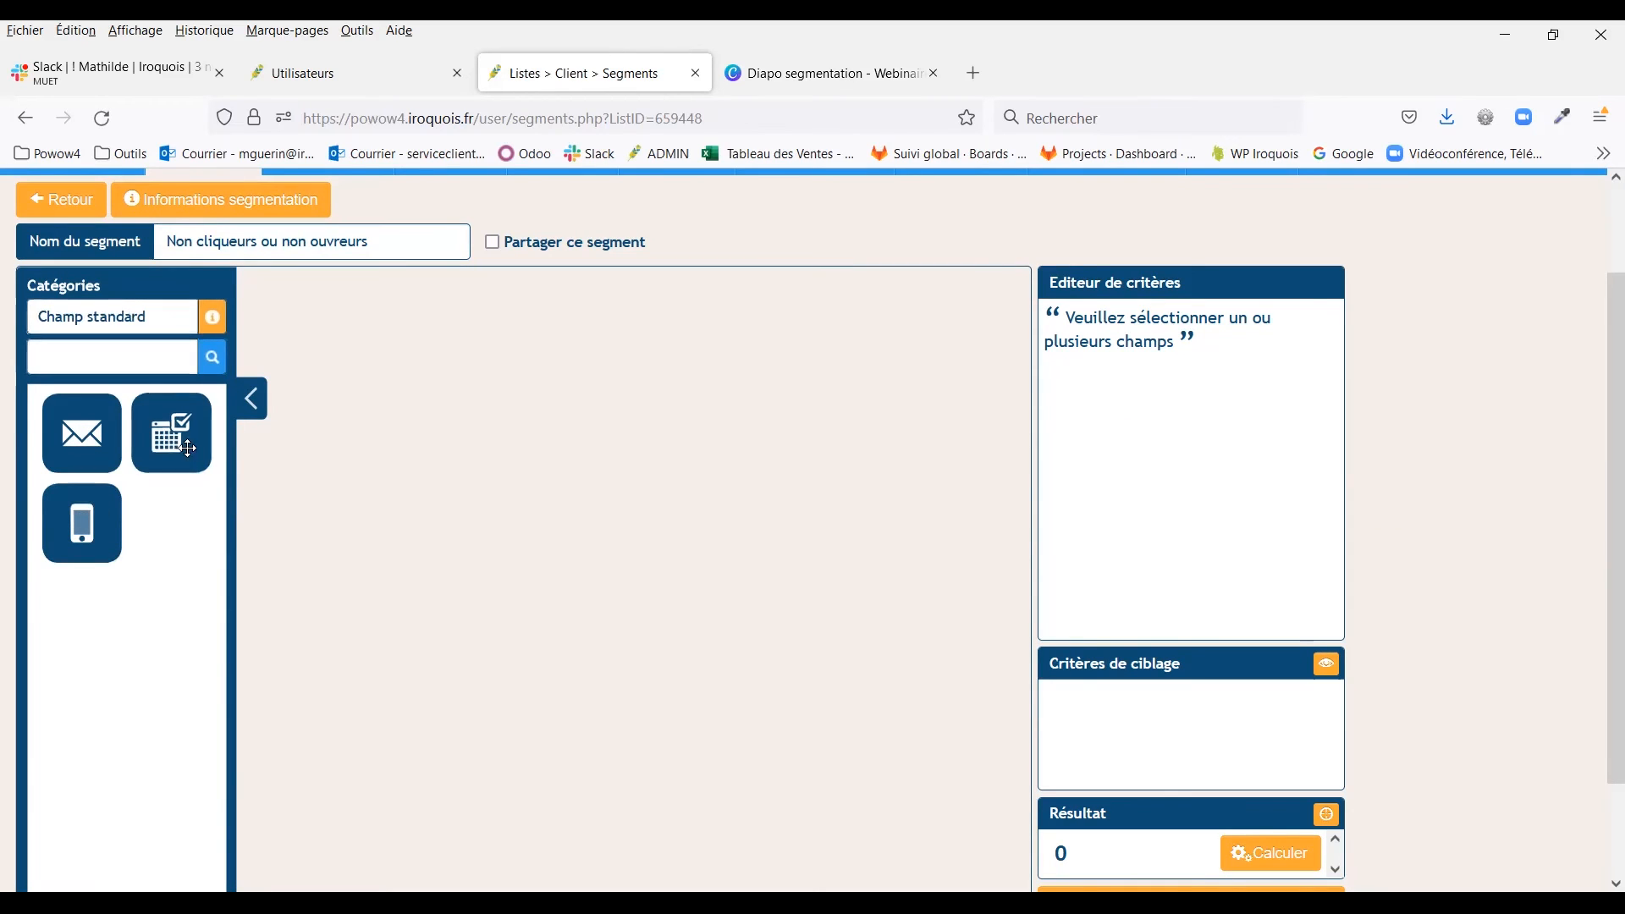
{"action": "left_click", "coordinate": [135, 317]}
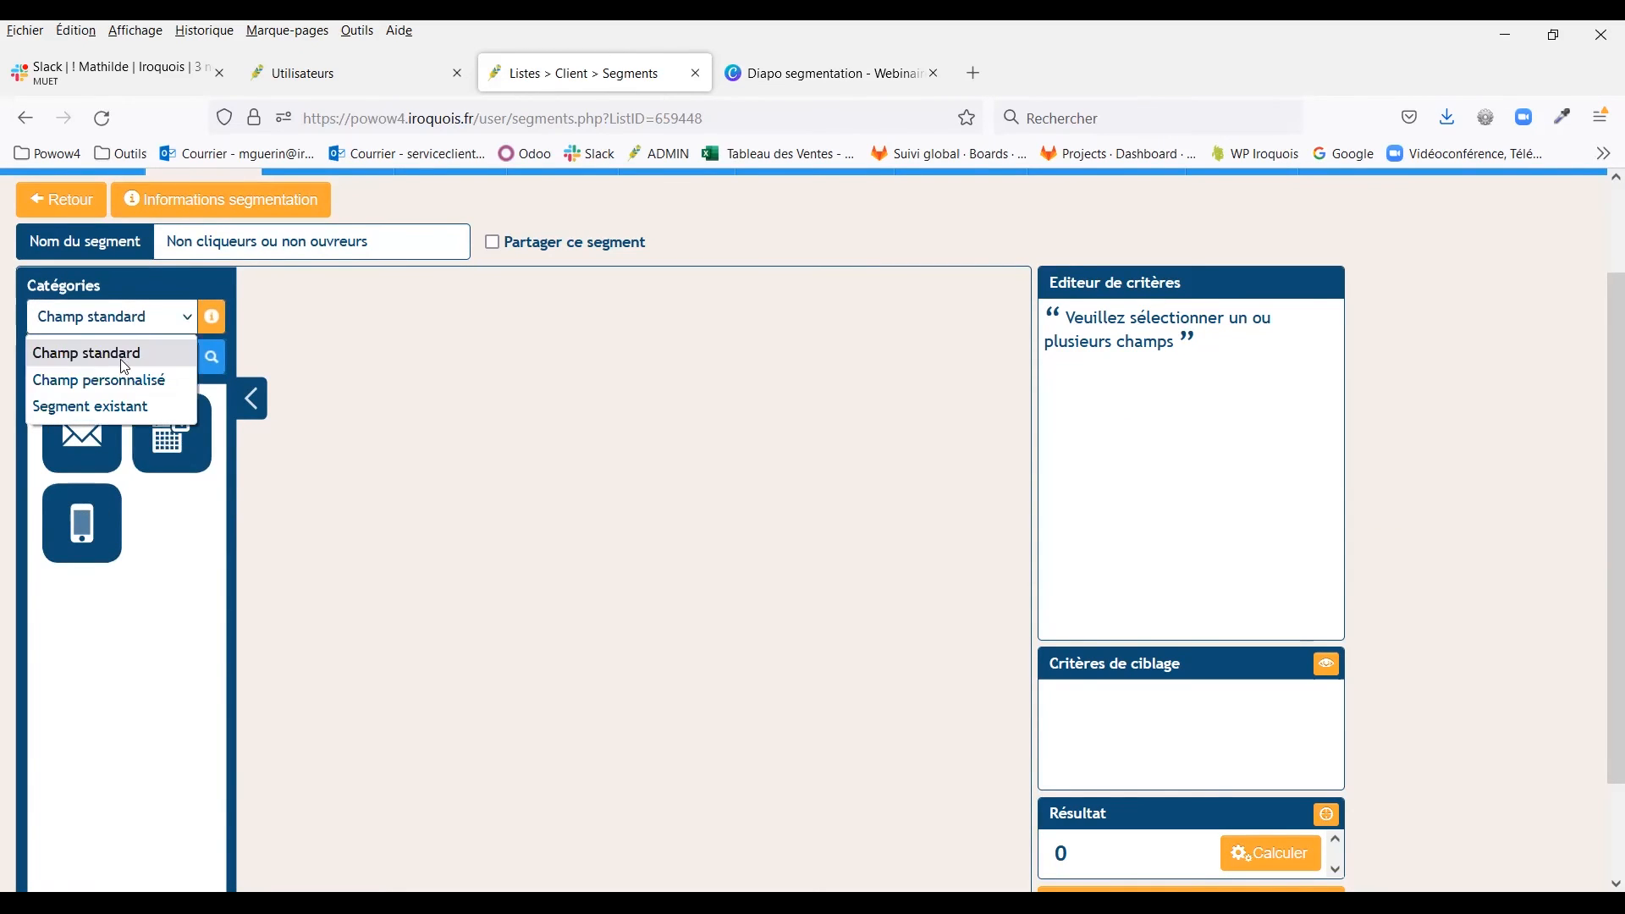
{"action": "left_click", "coordinate": [119, 381]}
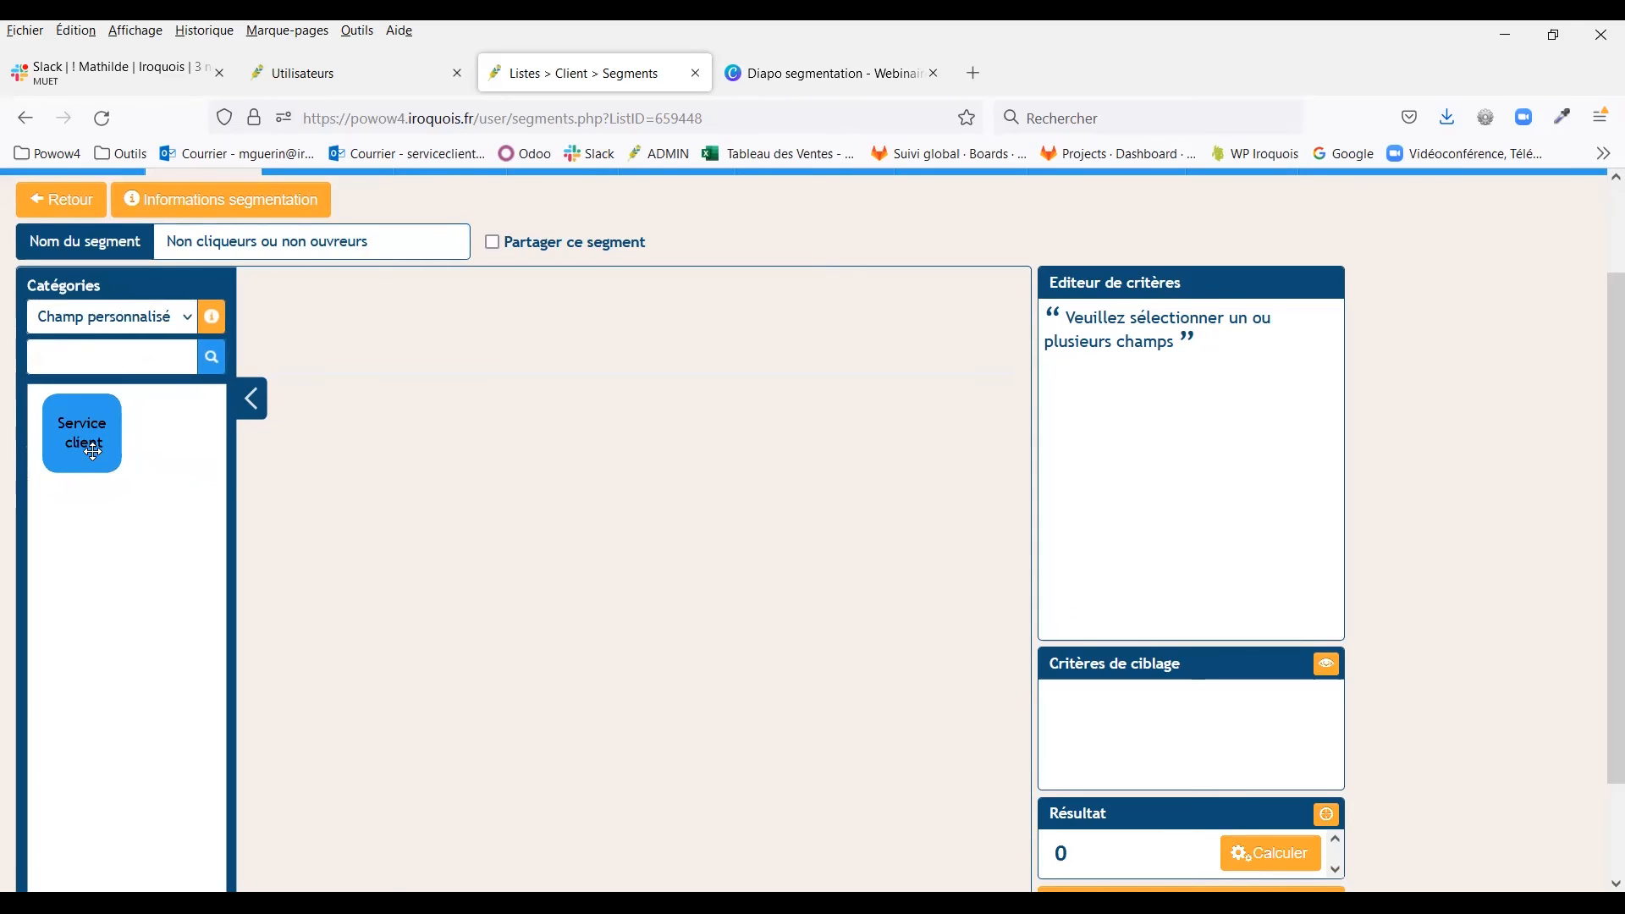
{"action": "left_click", "coordinate": [82, 326]}
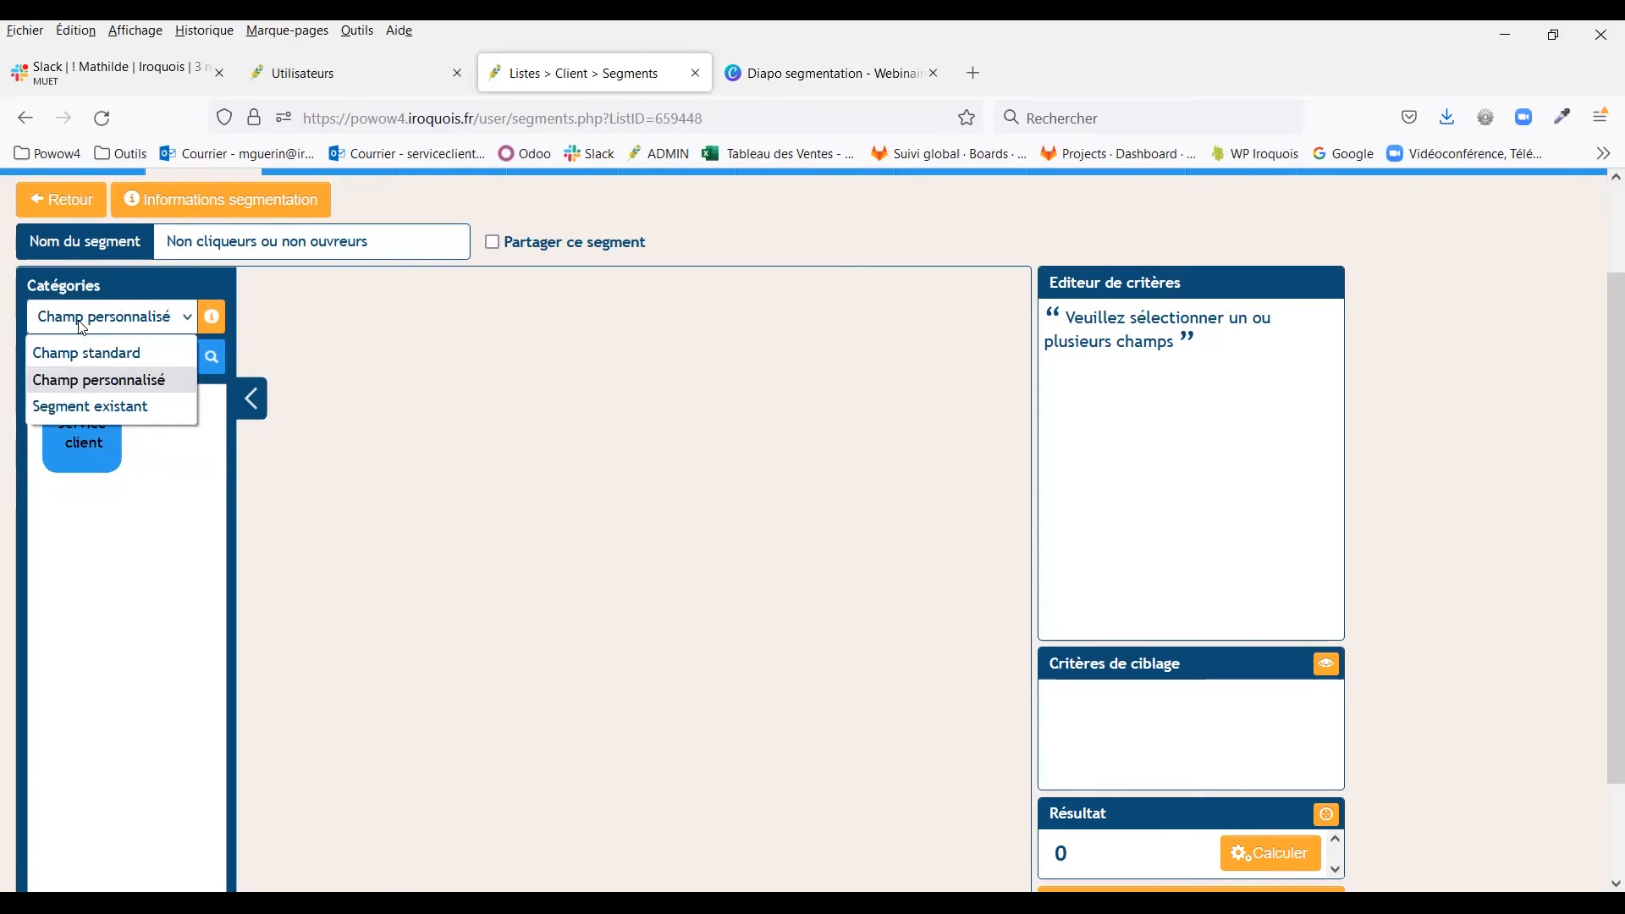
{"action": "left_click", "coordinate": [83, 408]}
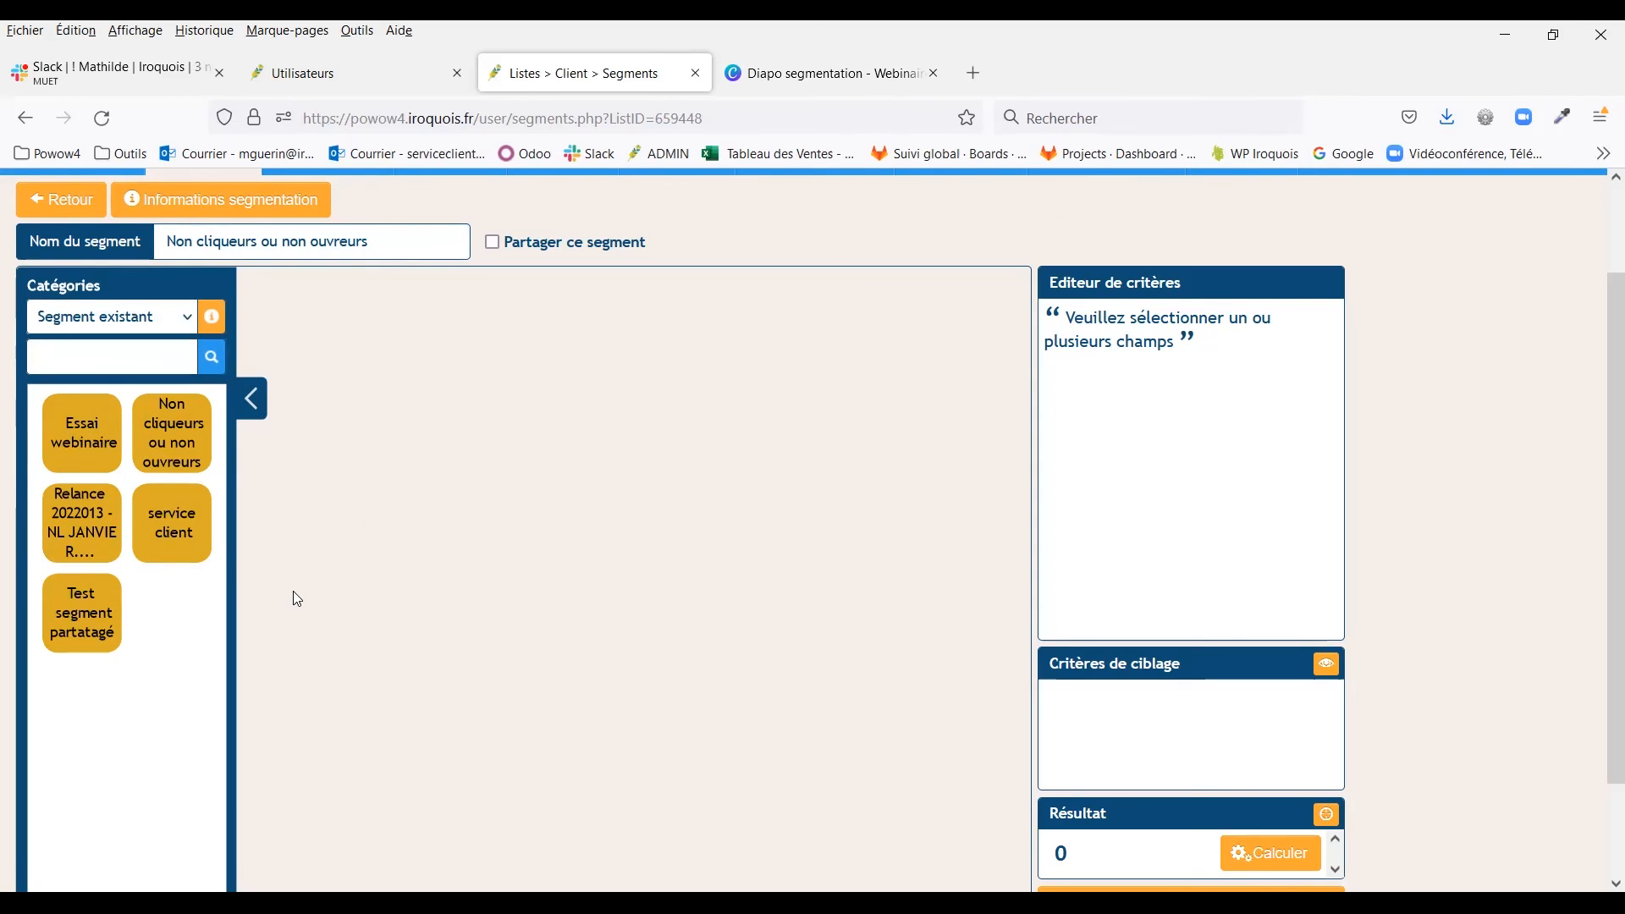
Step: Place the standard email address field on the segment canvas and set its condition to non-cliqueurs
{"action": "left_click", "coordinate": [85, 324]}
{"action": "left_click", "coordinate": [87, 353]}
{"action": "left_click_drag", "start_coordinate": [81, 433], "coordinate": [455, 387]}
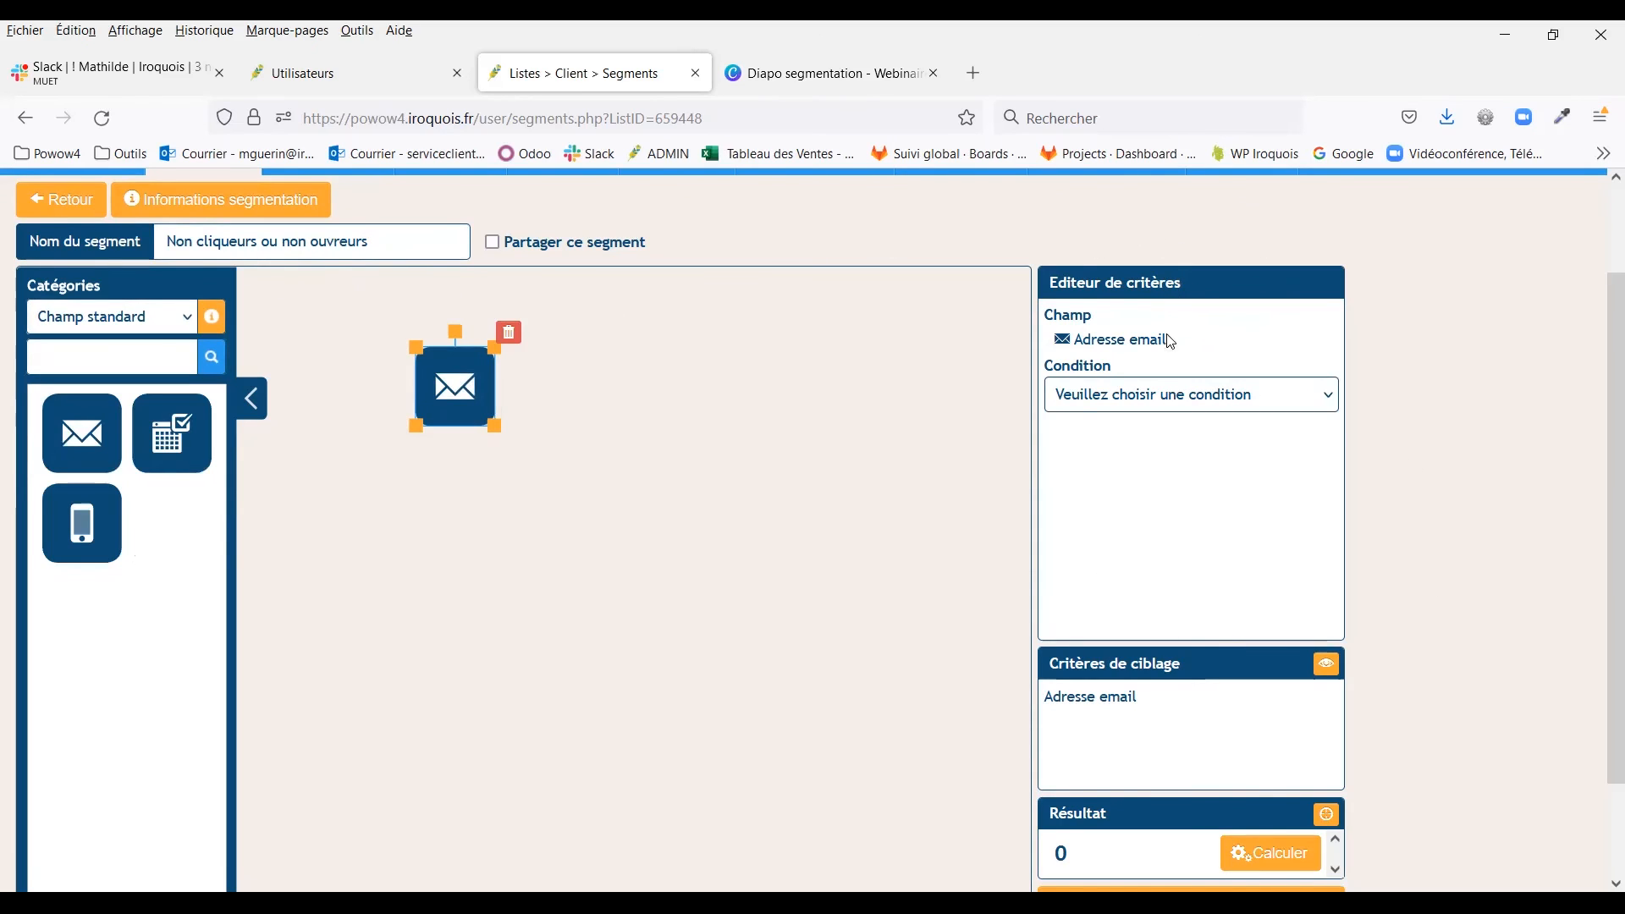
{"action": "left_click_drag", "start_coordinate": [1168, 339], "coordinate": [1049, 336]}
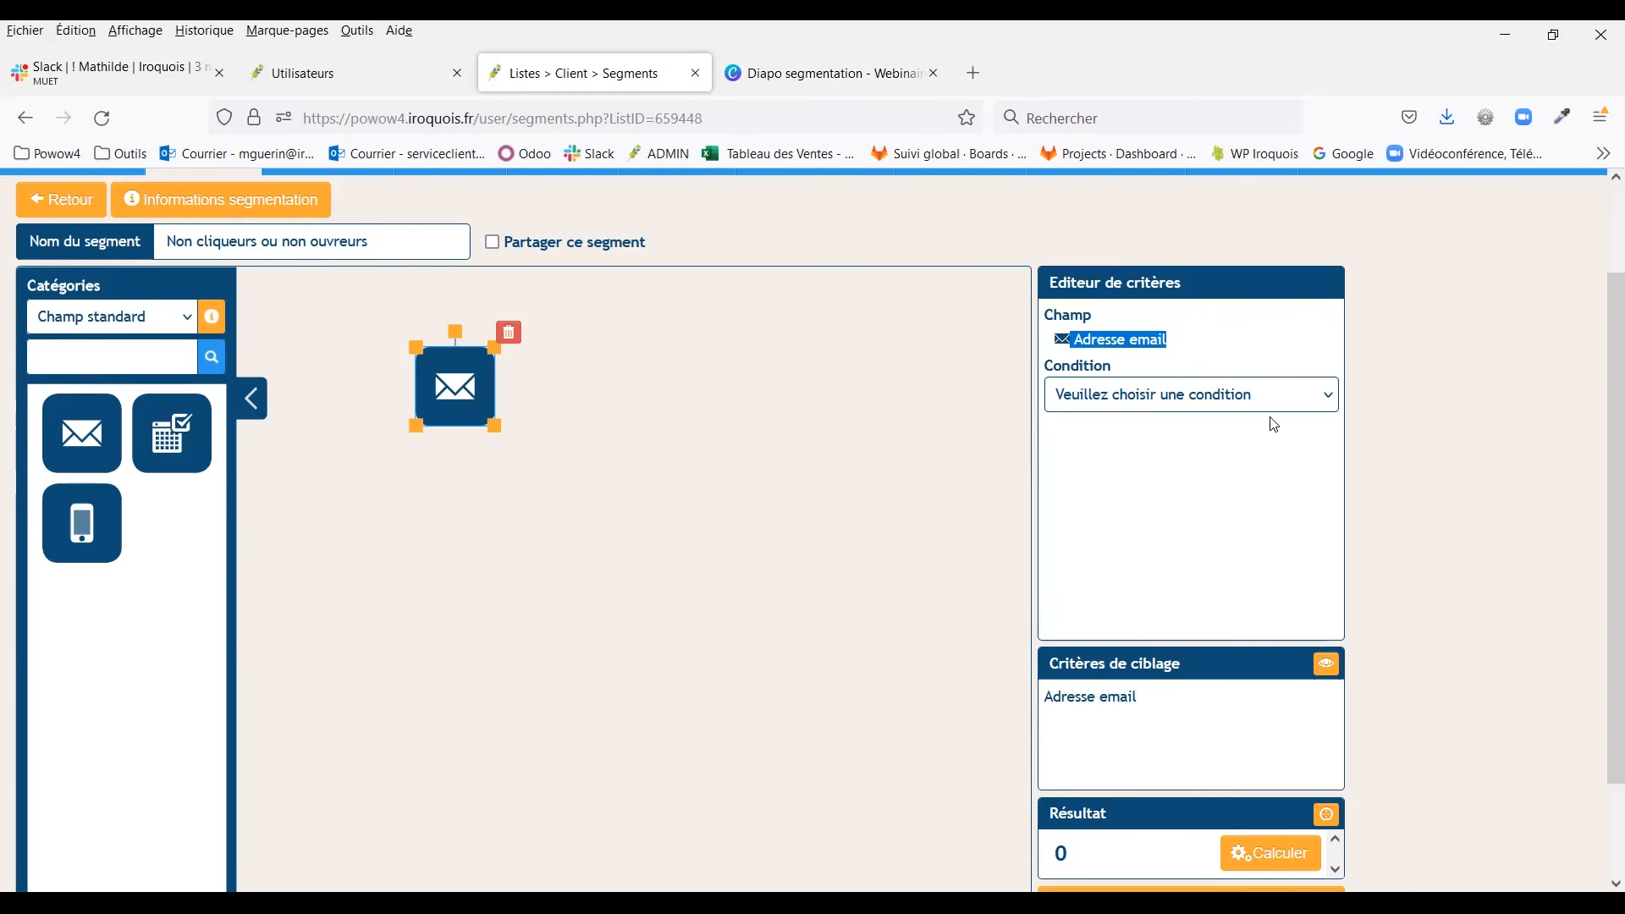
{"action": "left_click", "coordinate": [1246, 409]}
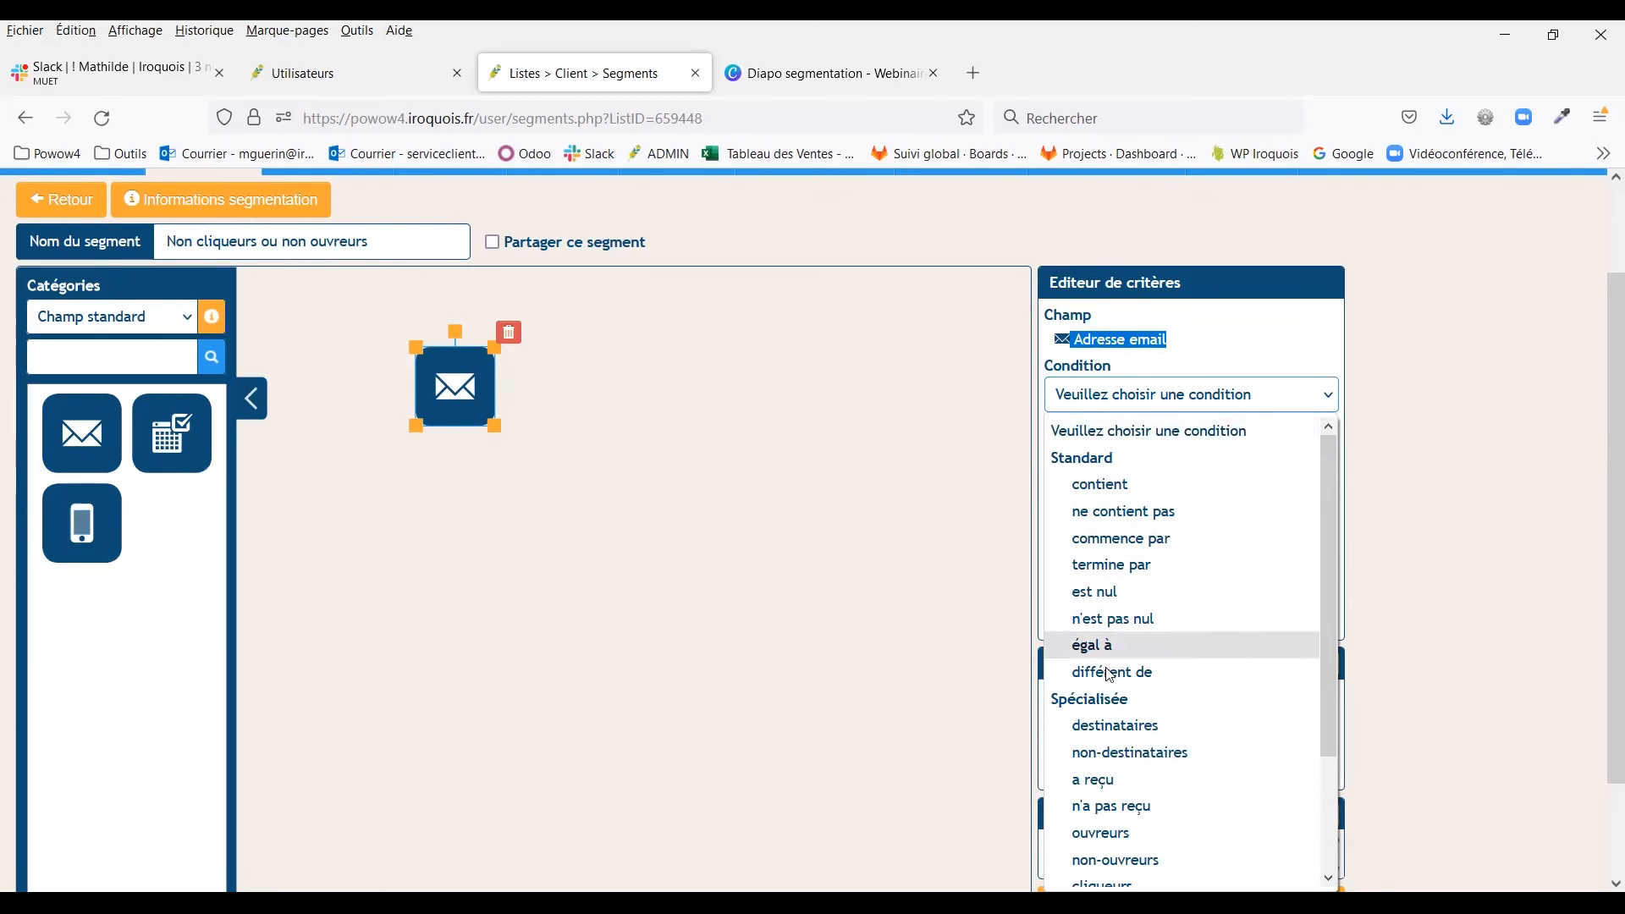
{"action": "left_click_drag", "start_coordinate": [1330, 493], "coordinate": [1324, 596]}
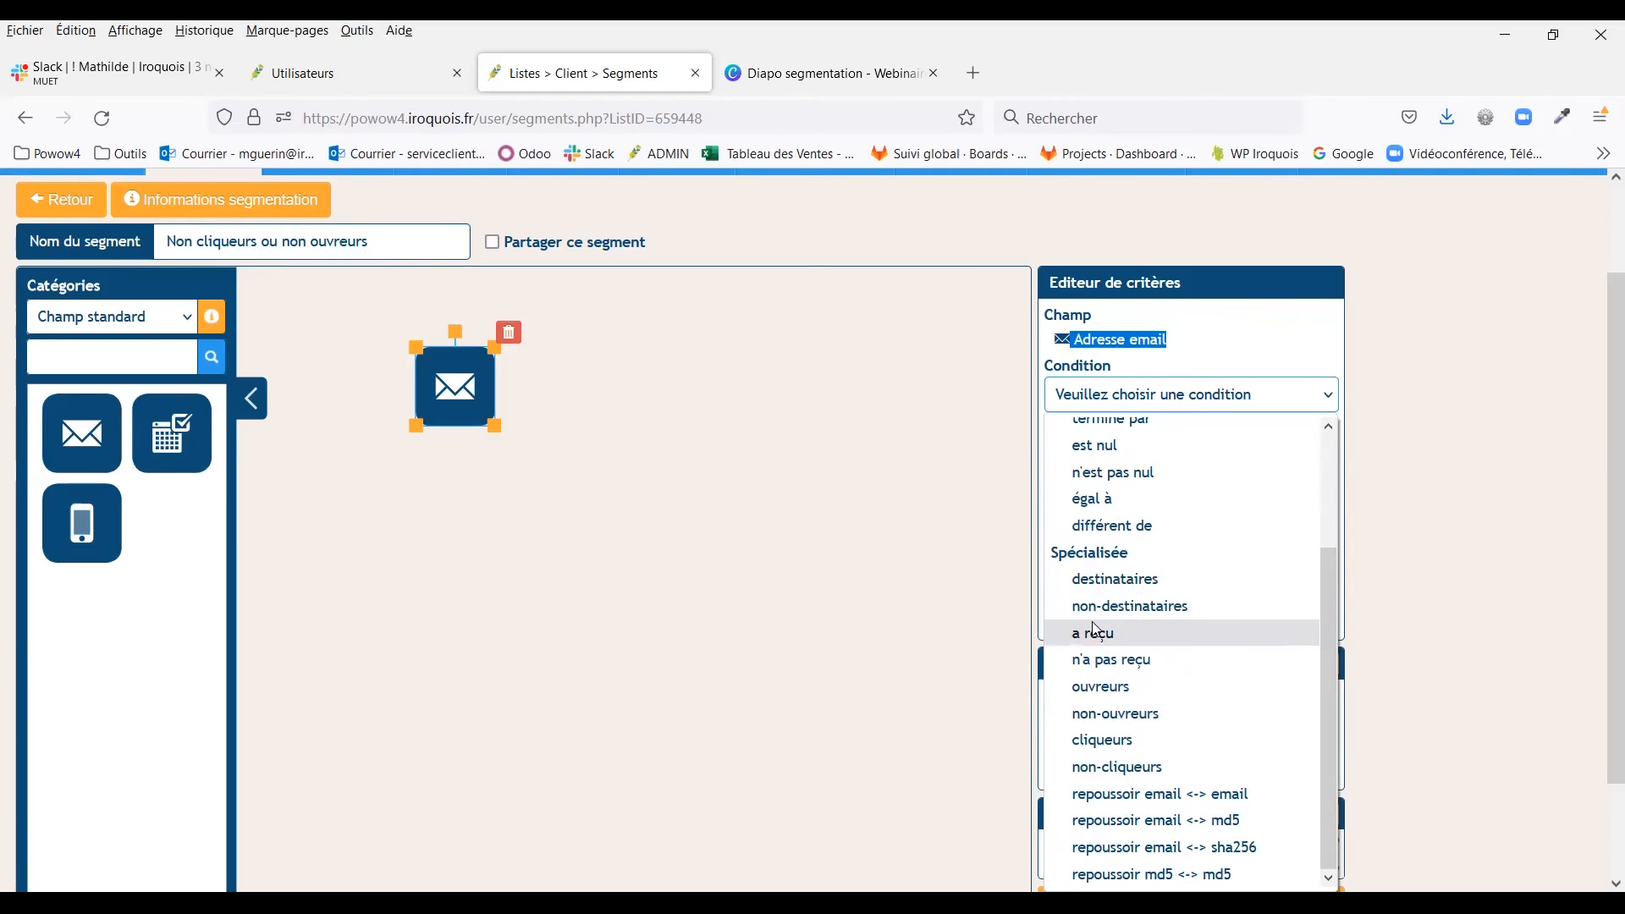
{"action": "left_click", "coordinate": [1110, 769]}
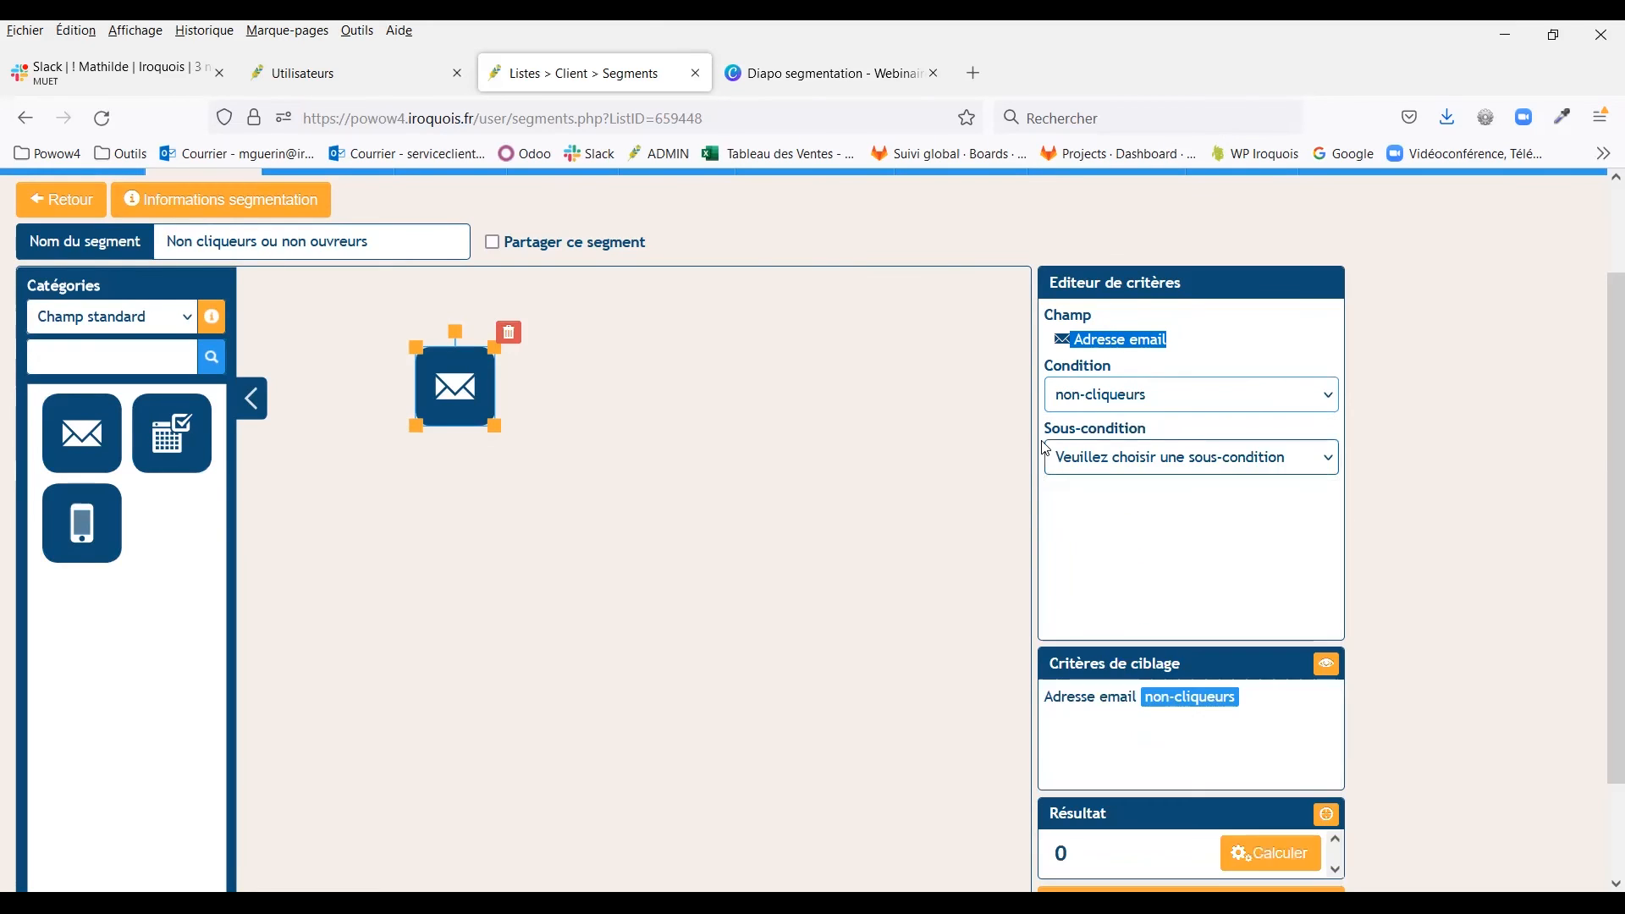
Step: Try the sub-conditions période fixe and période glissante for the non-cliqueurs criterion, including the period's unit choices
{"action": "left_click", "coordinate": [1081, 455]}
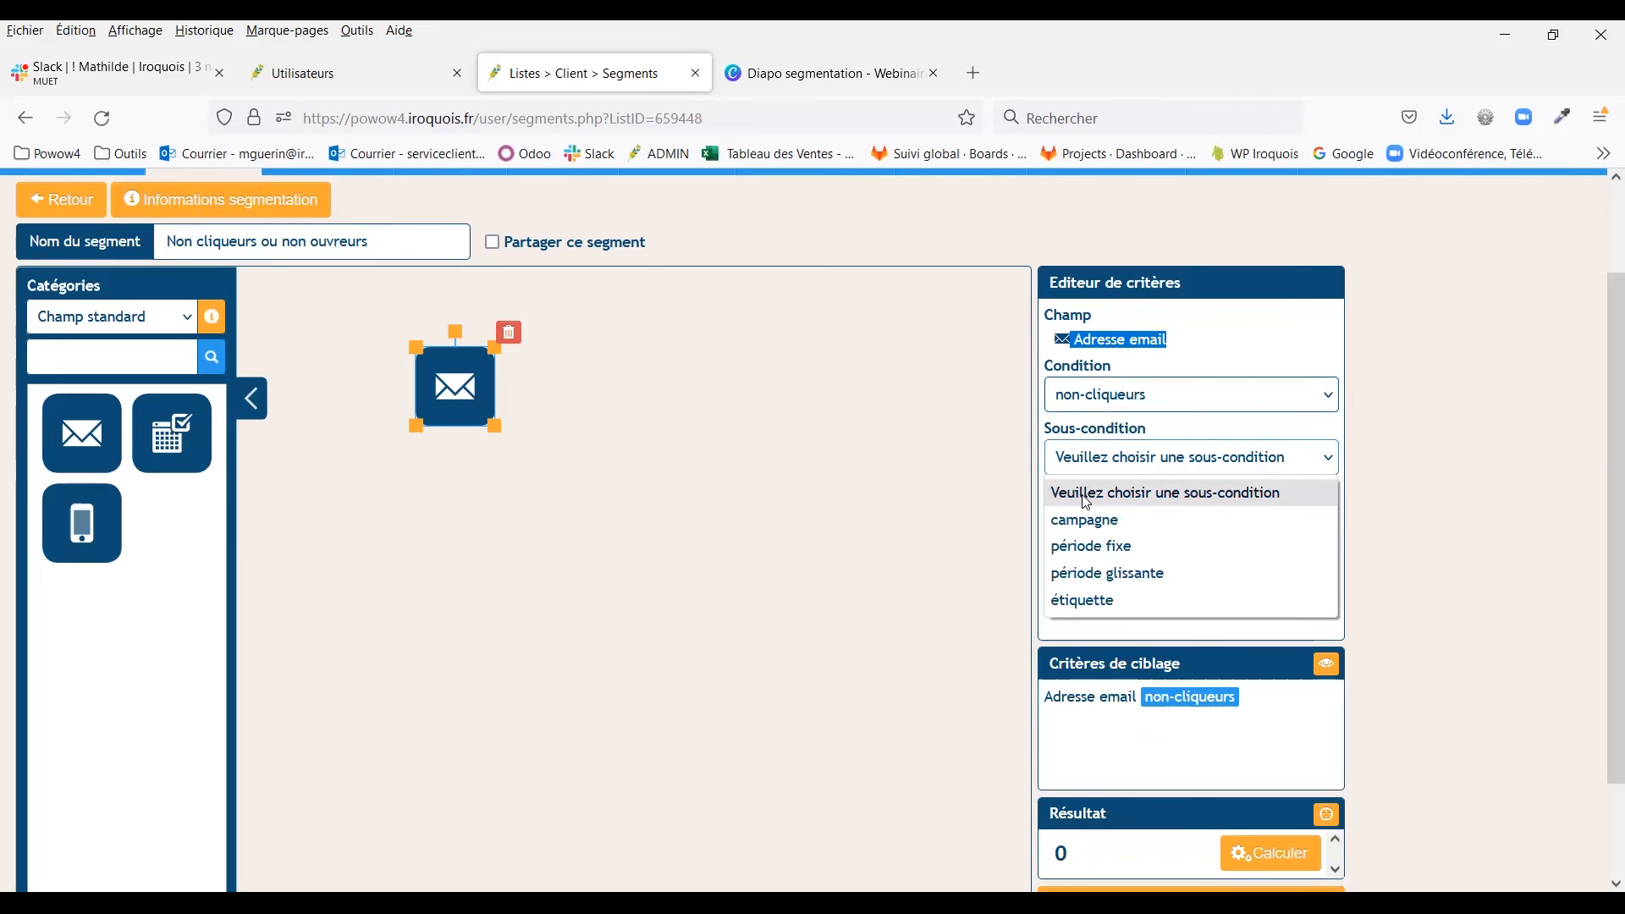
{"action": "left_click", "coordinate": [1074, 549]}
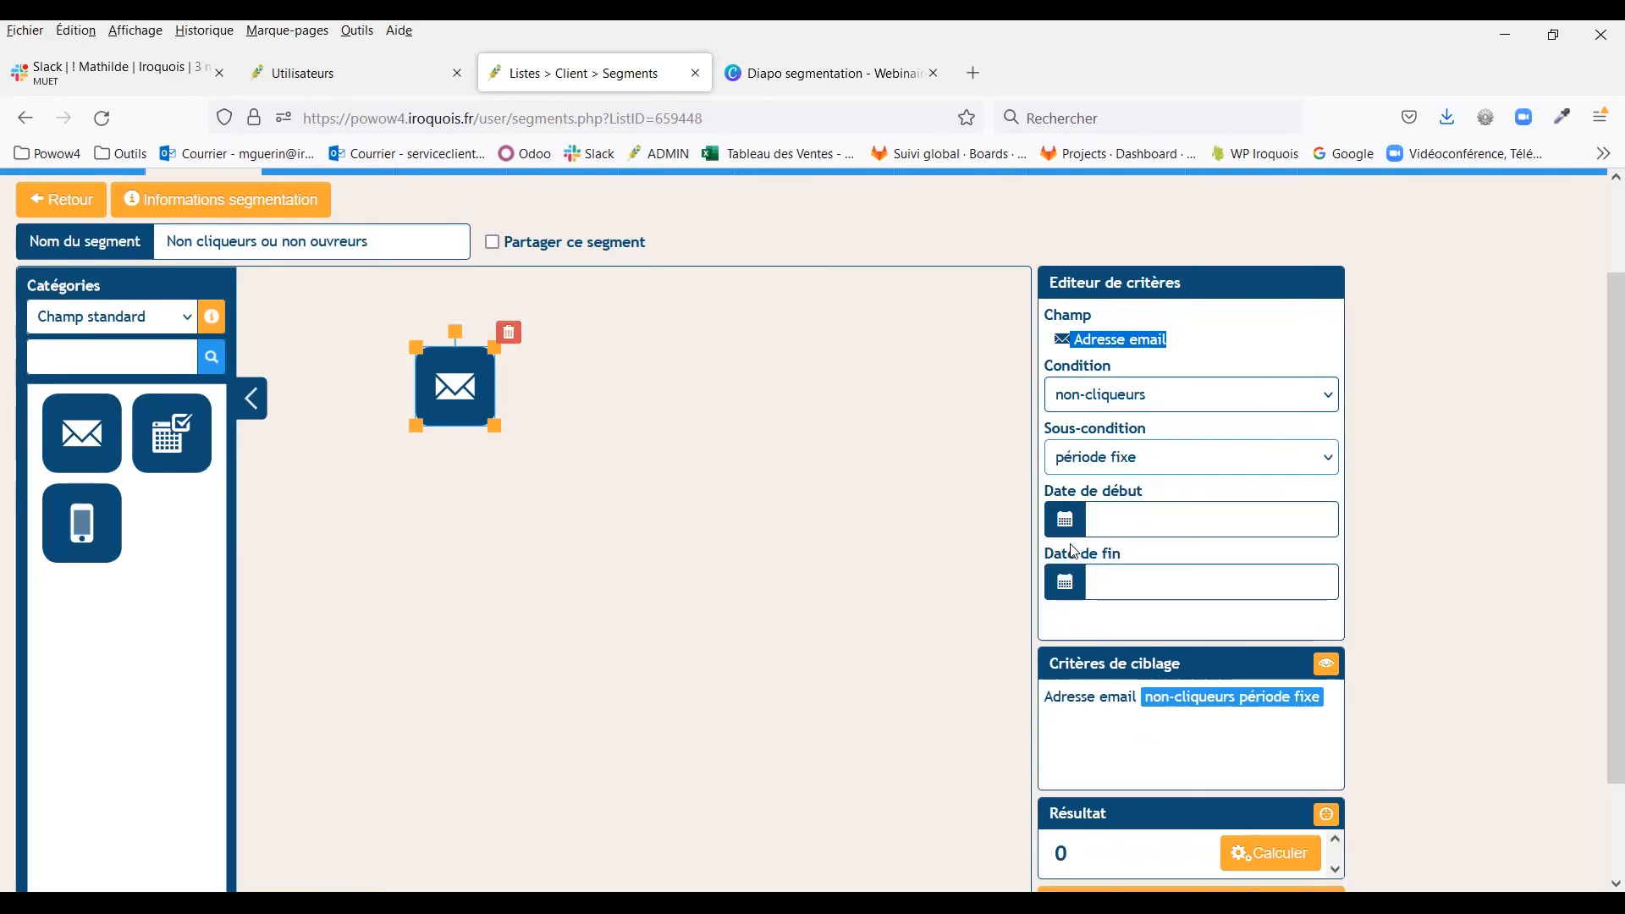
{"action": "left_click", "coordinate": [1092, 462]}
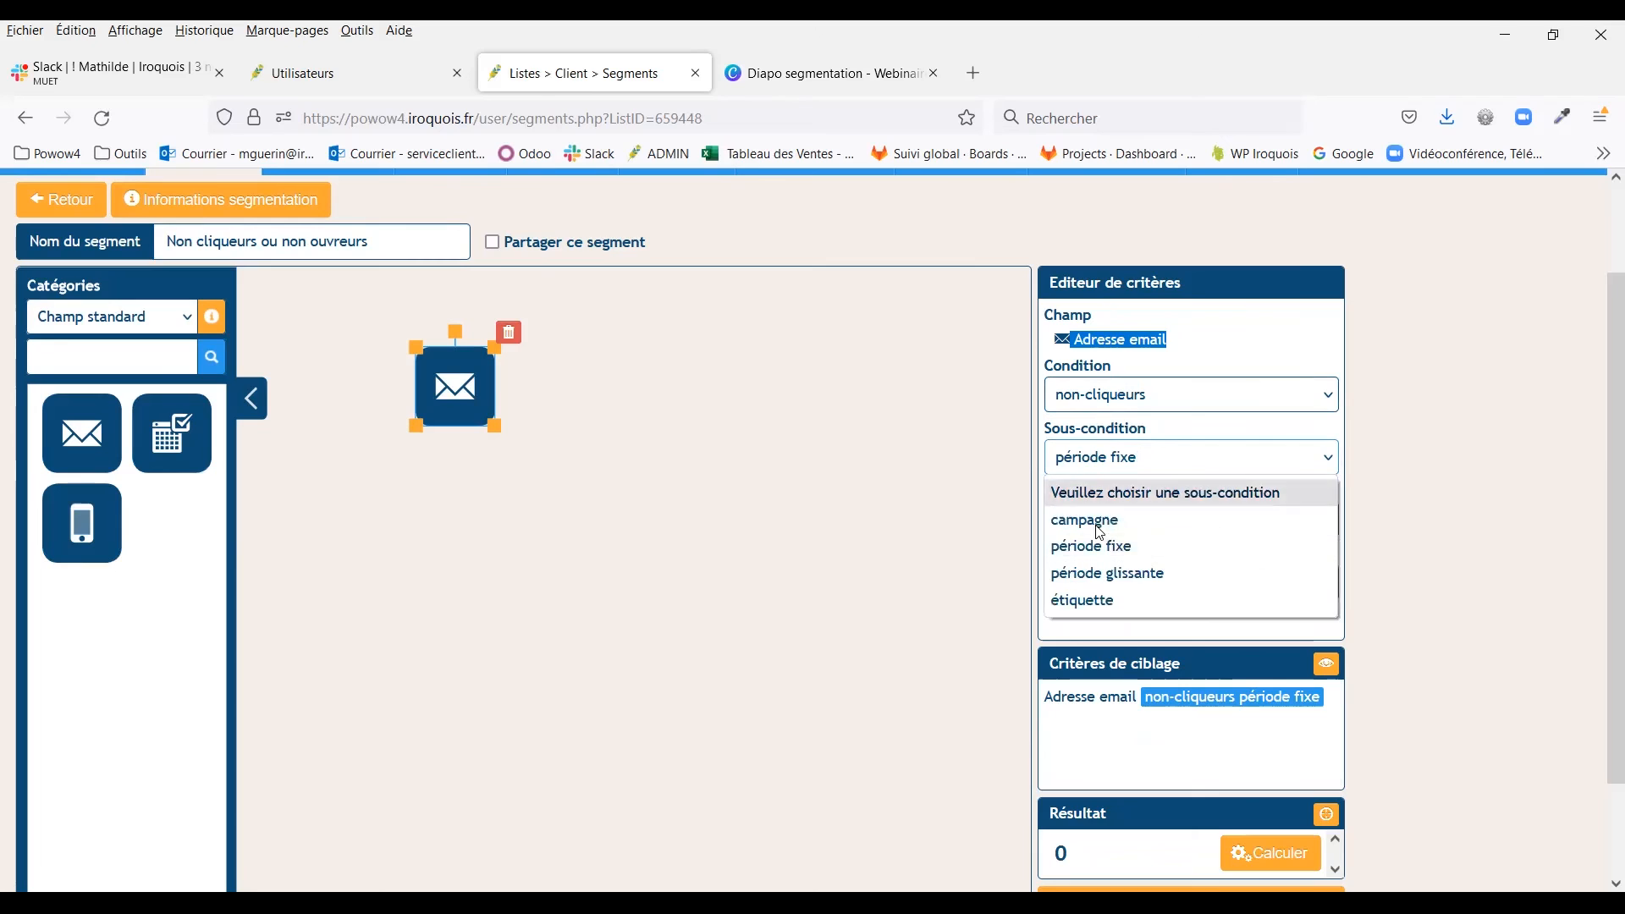
{"action": "left_click", "coordinate": [1109, 573]}
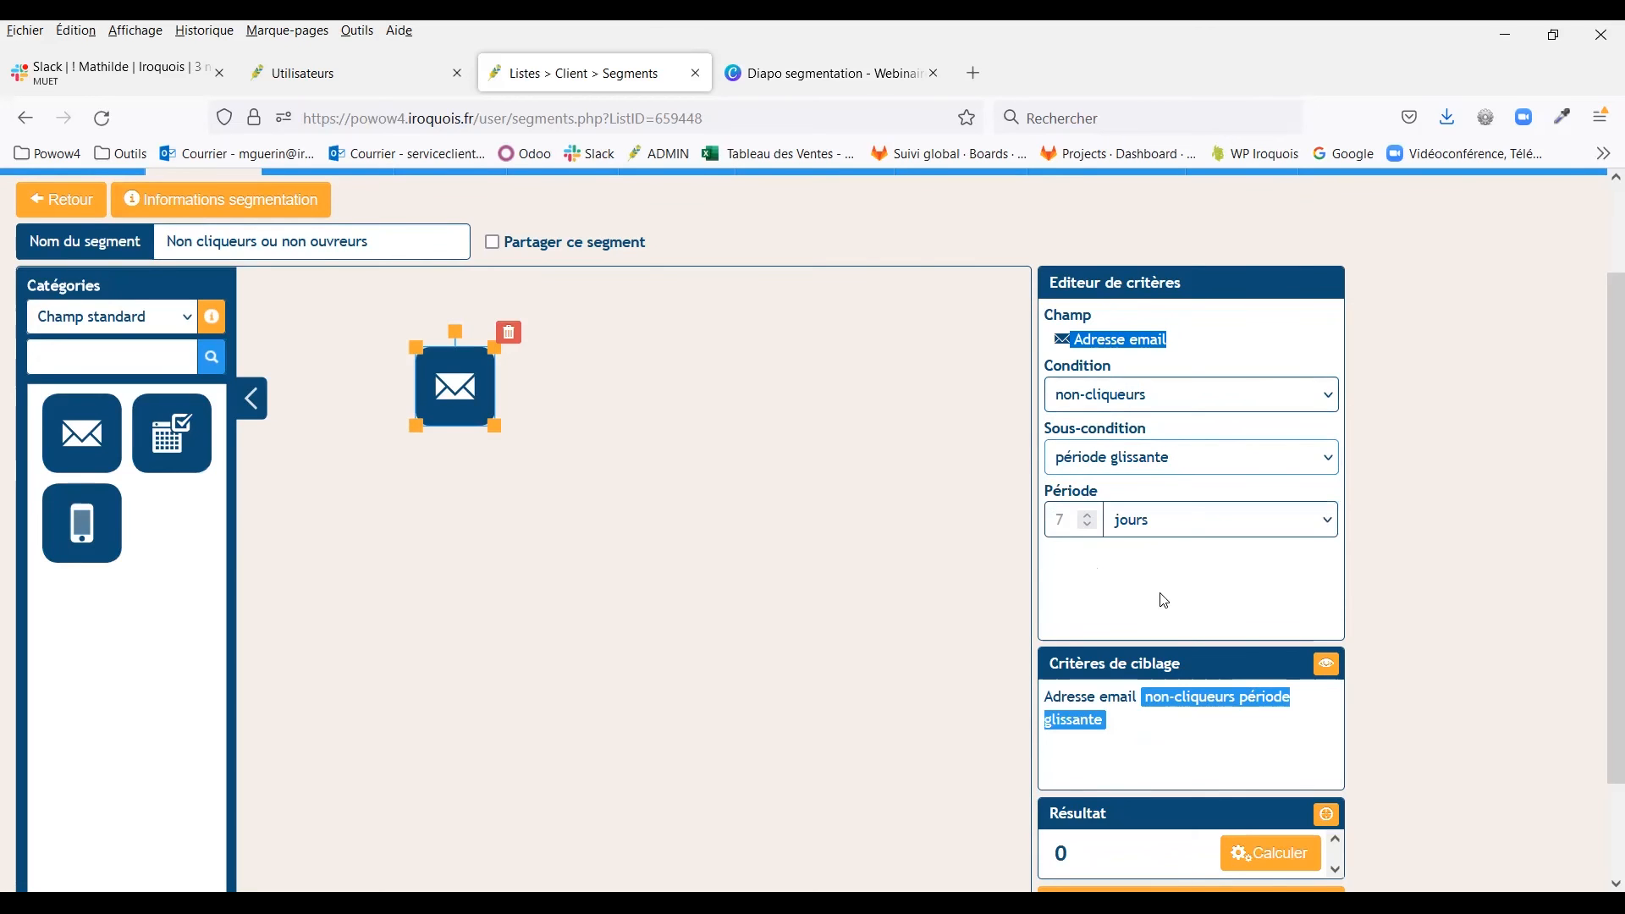
{"action": "left_click", "coordinate": [1117, 525]}
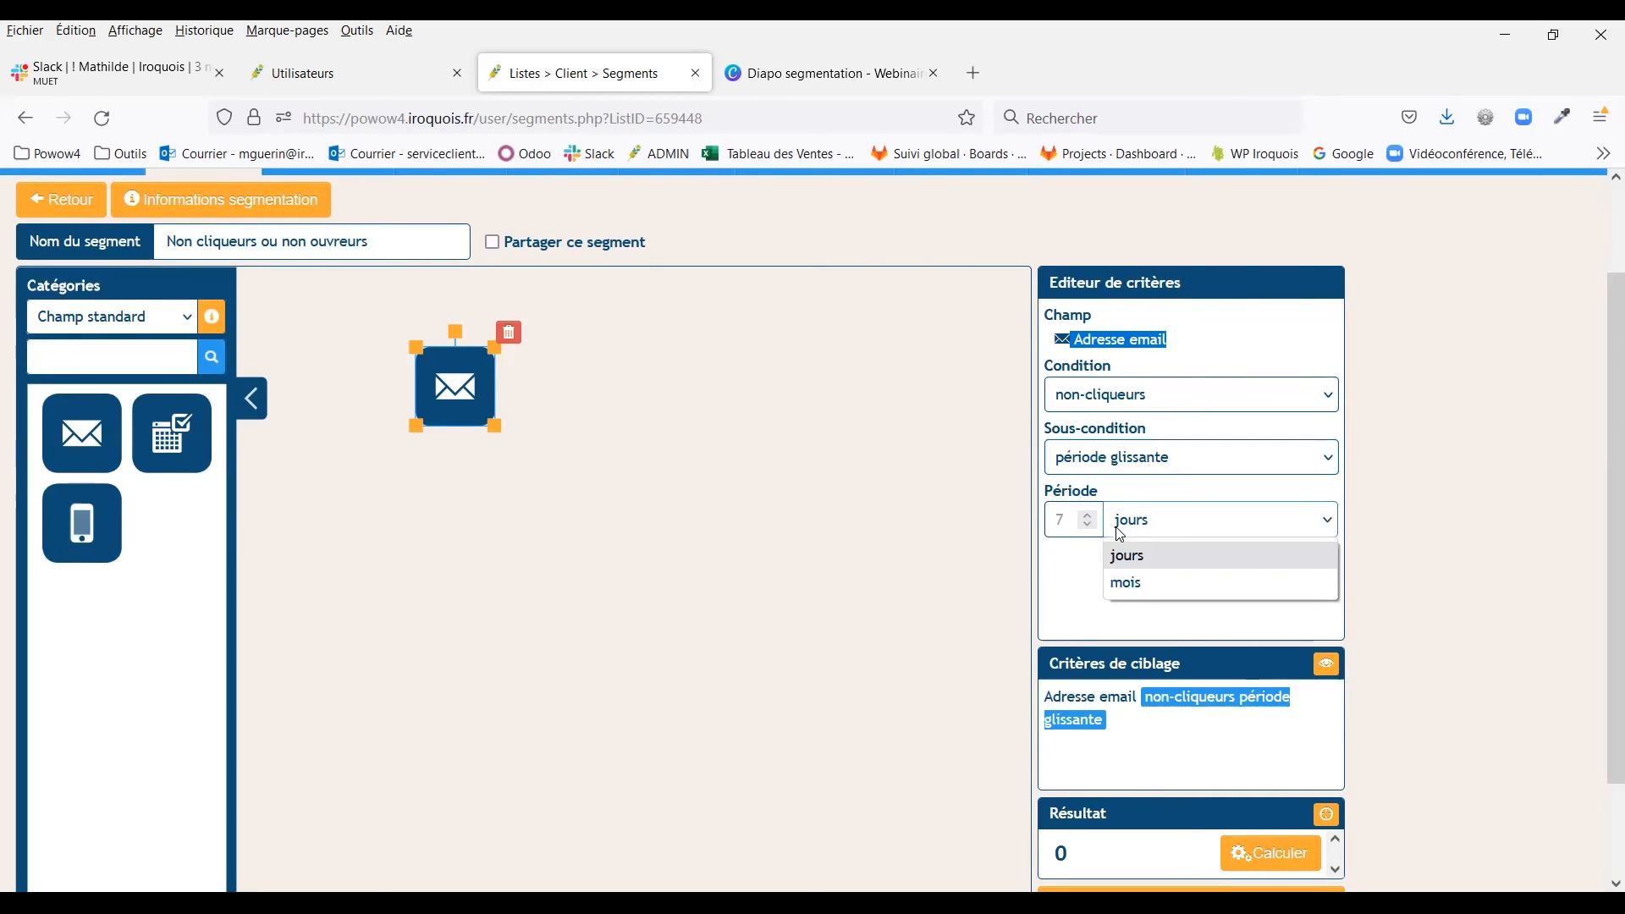
{"action": "left_click", "coordinate": [1119, 526]}
Step: Set the non-cliqueurs criterion's sub-condition to campagne with the email campaign 2022013 - NL JANVIER.2
{"action": "left_click", "coordinate": [1123, 455]}
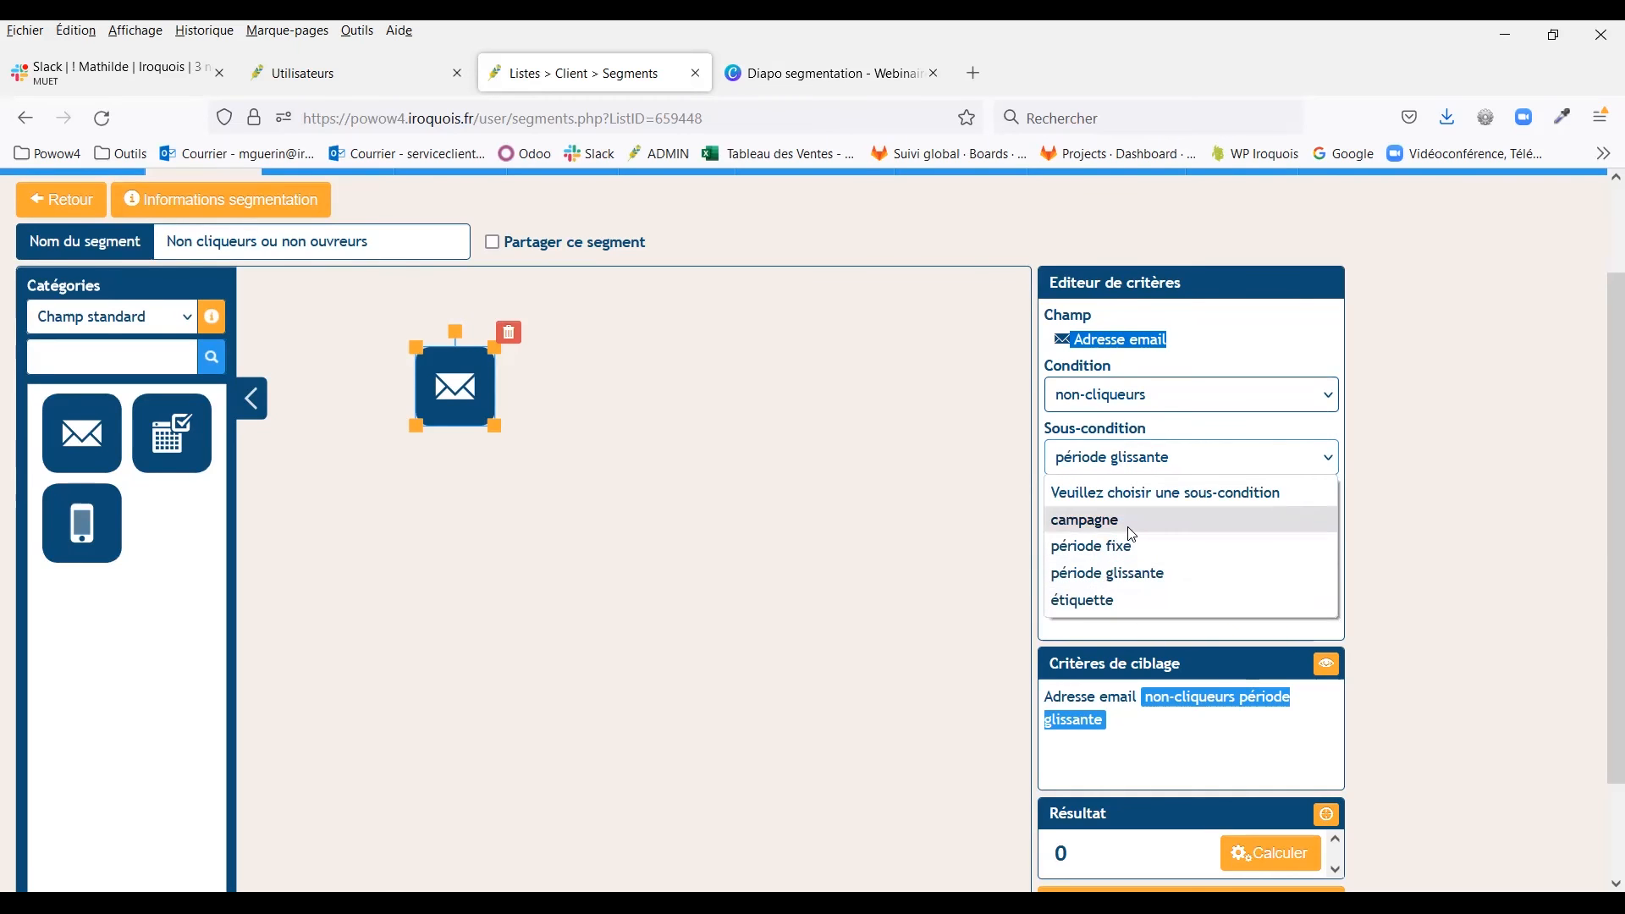
{"action": "left_click", "coordinate": [1131, 530]}
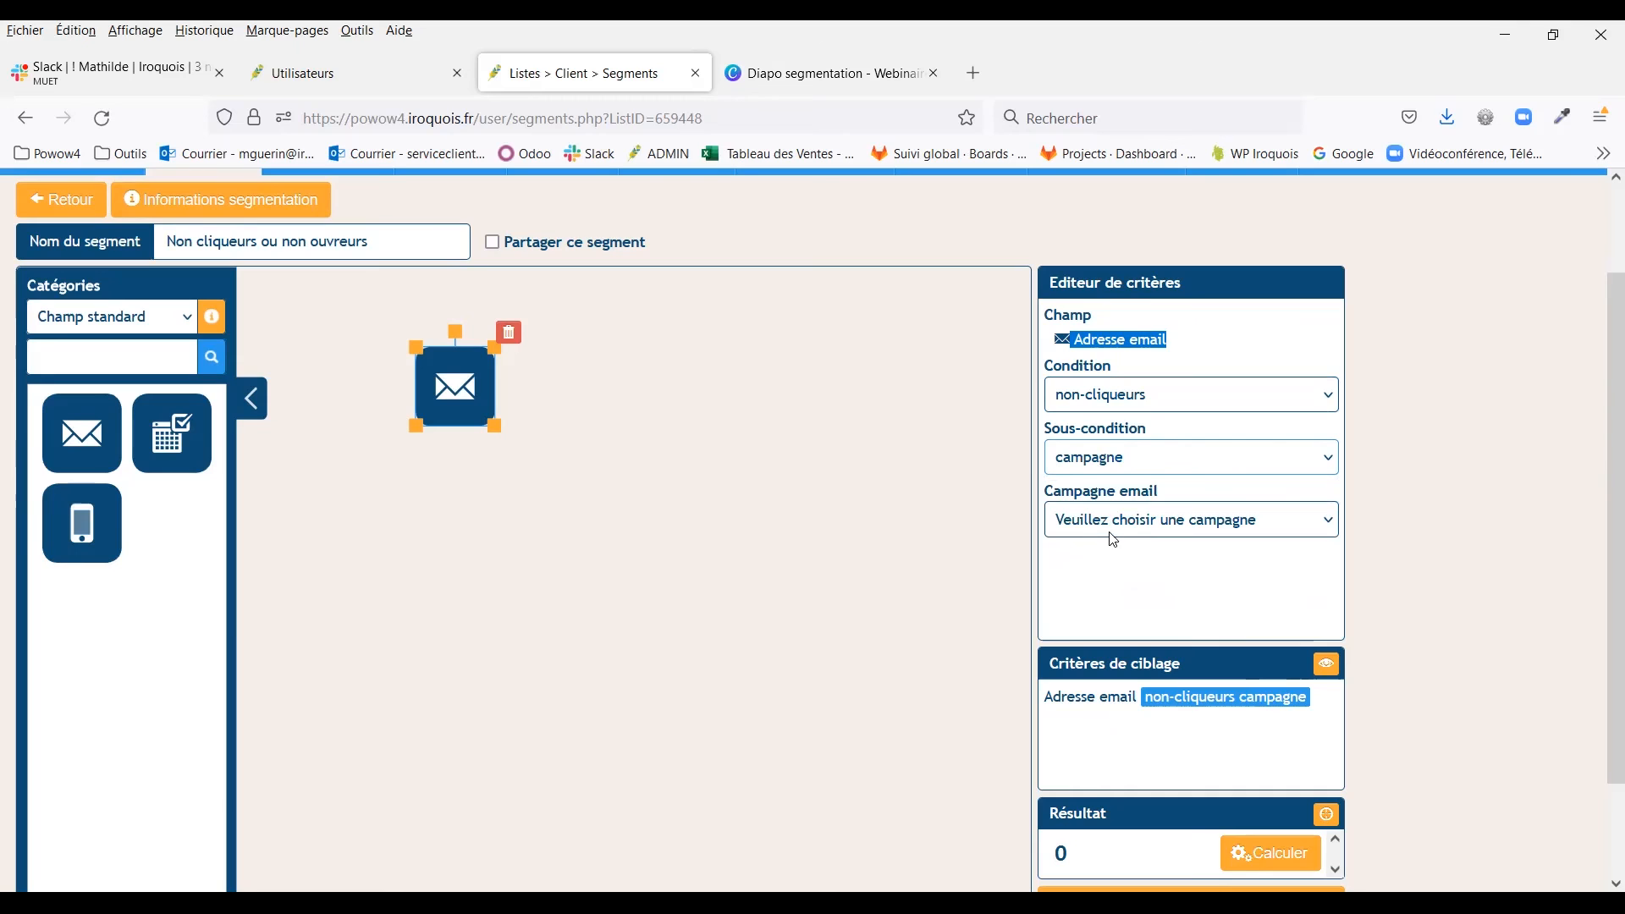
{"action": "left_click", "coordinate": [1114, 533]}
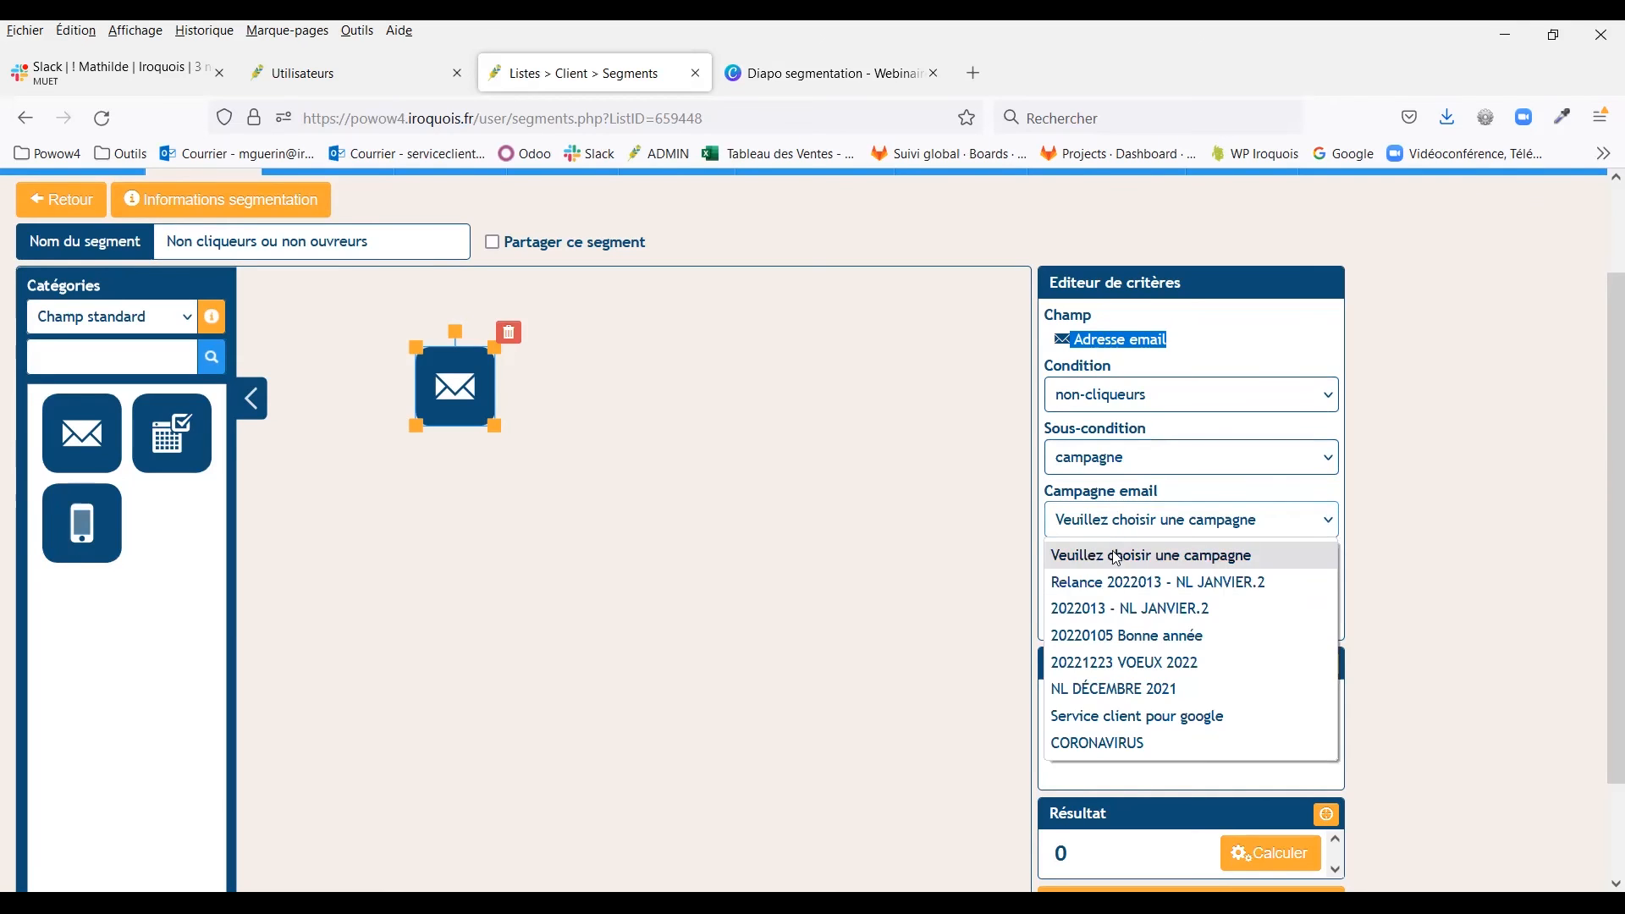
{"action": "left_click", "coordinate": [1114, 608]}
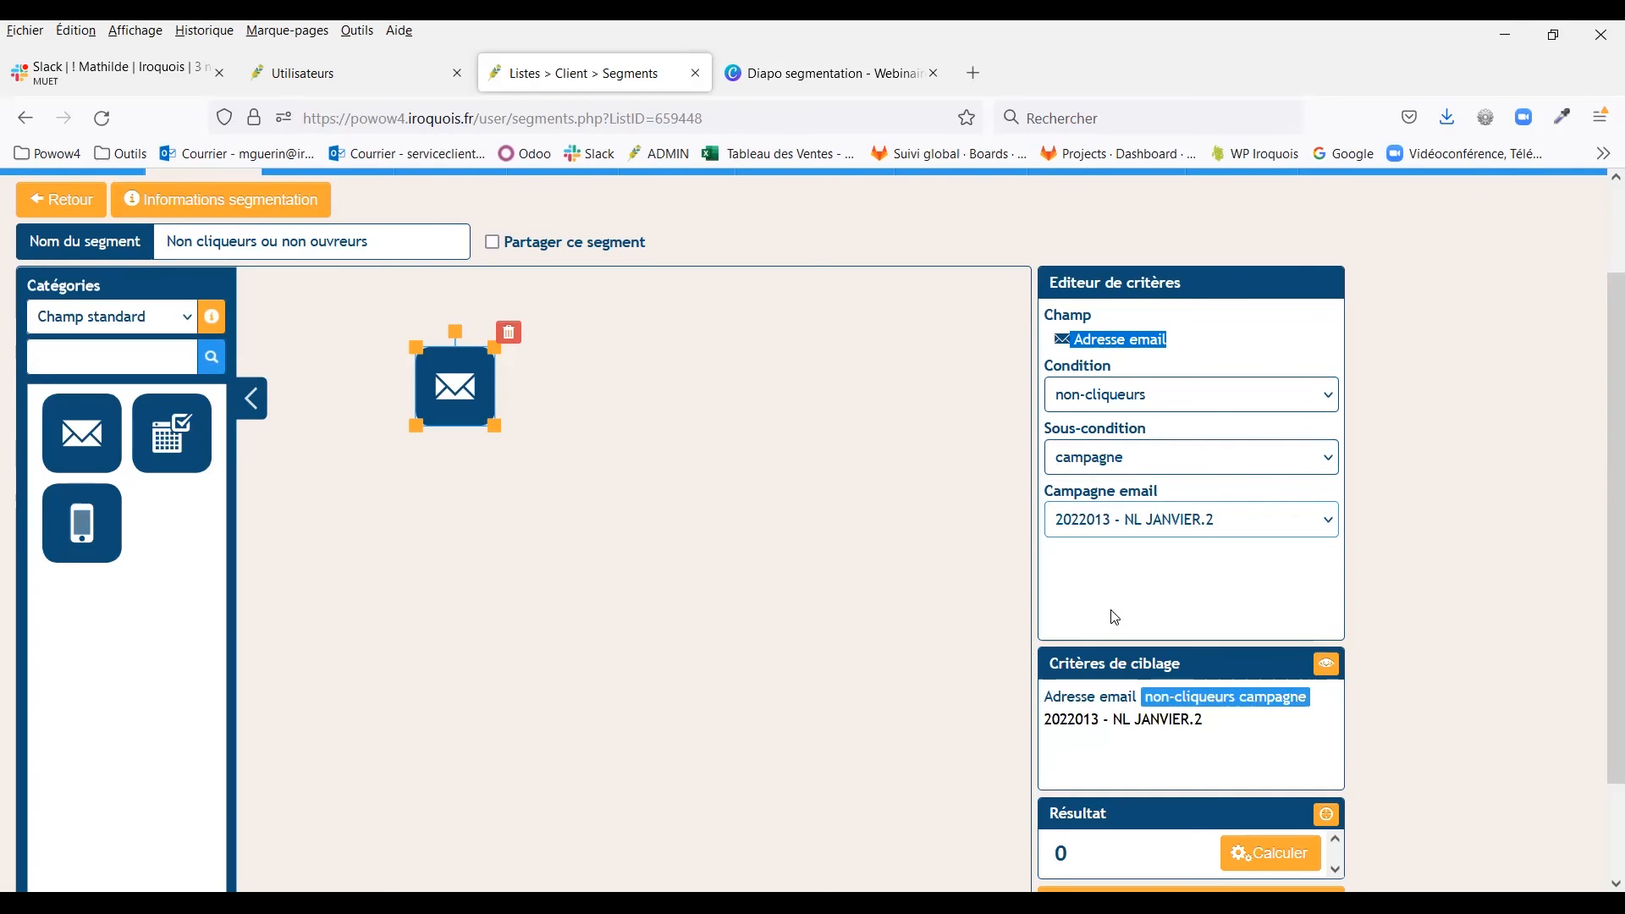
{"action": "left_click", "coordinate": [1112, 606]}
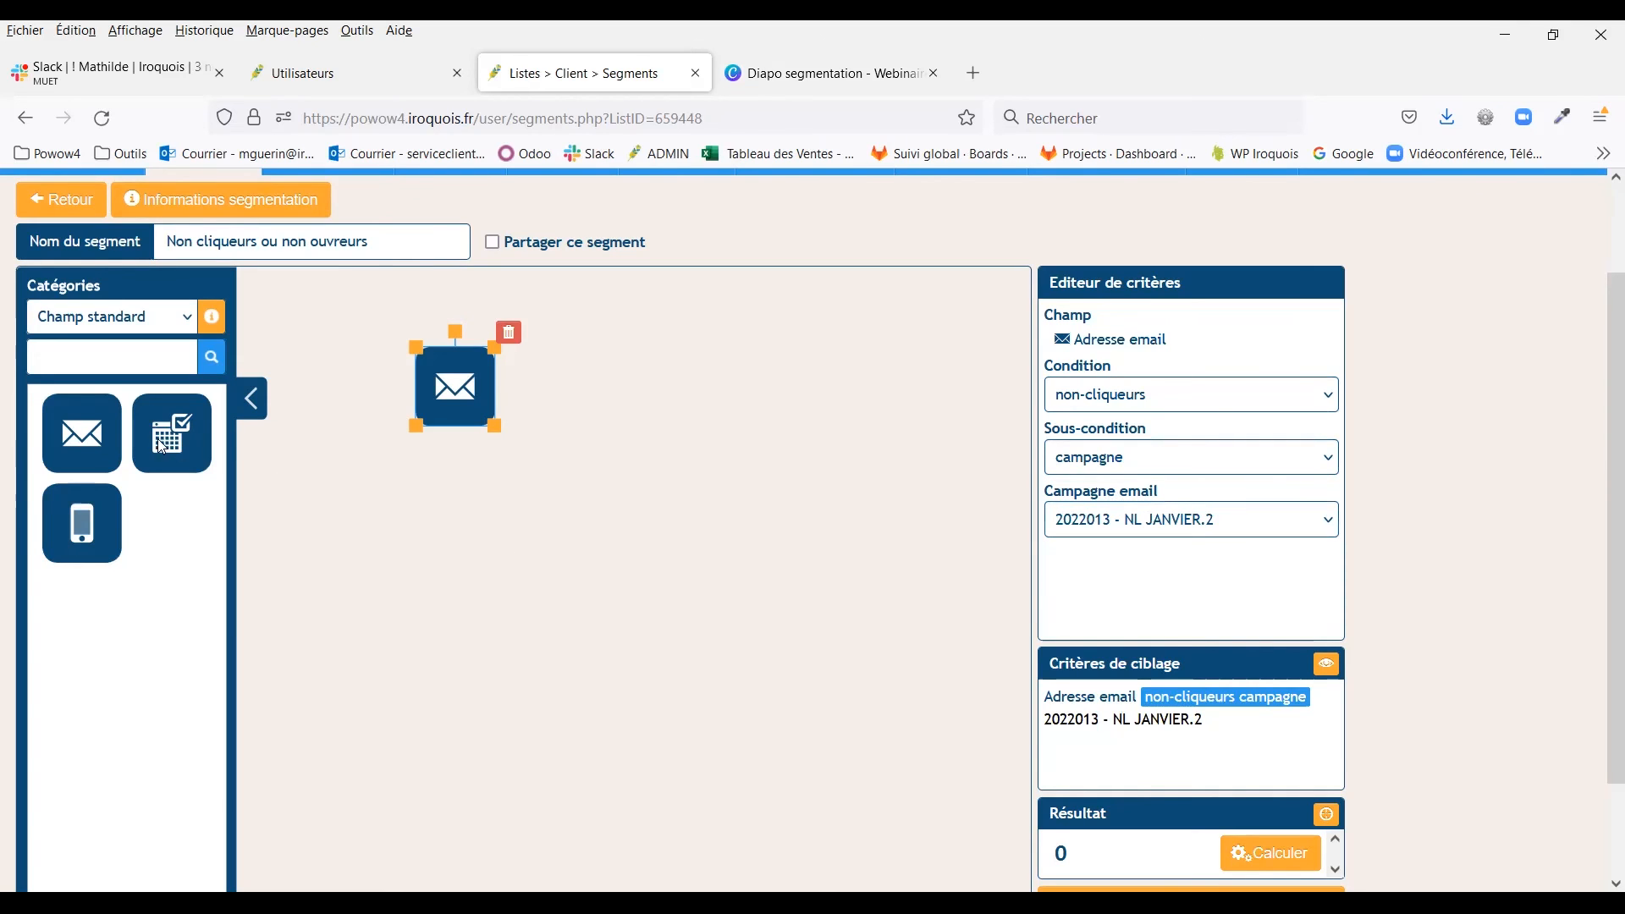
Step: Add a second email address field beside the first, with condition non-ouvreurs, sub-condition campagne and email campaign 2022013 - NL JANVIER.2
{"action": "left_click_drag", "start_coordinate": [89, 440], "coordinate": [595, 404]}
{"action": "left_click", "coordinate": [1119, 396]}
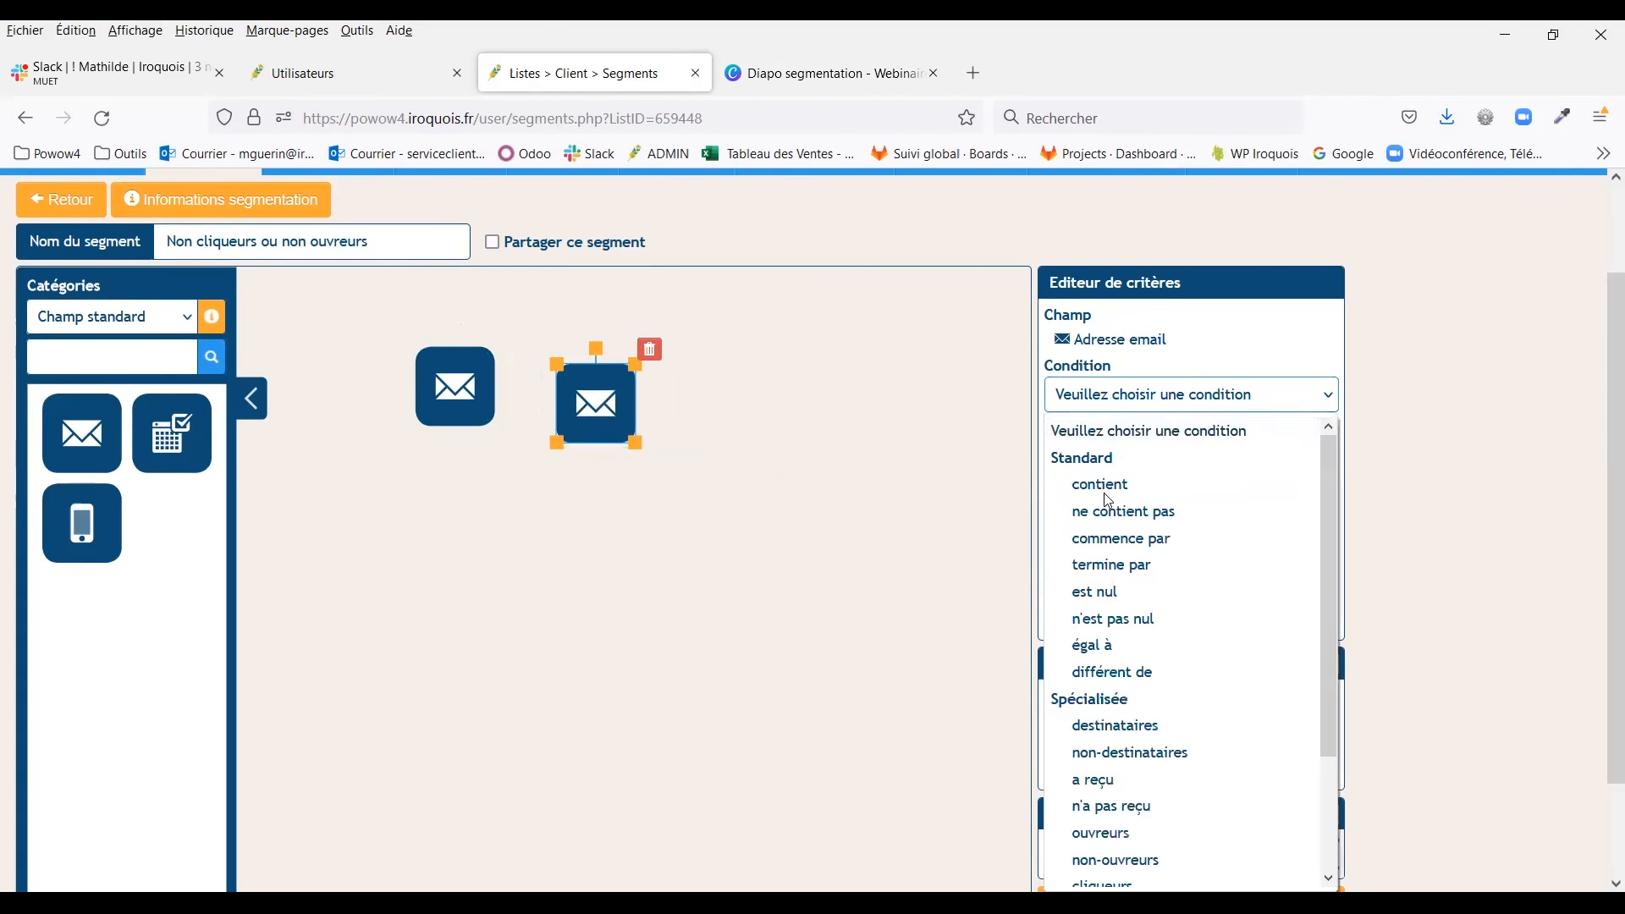
{"action": "scroll", "coordinate": [1122, 567], "scroll_direction": "down", "scroll_amount": 3}
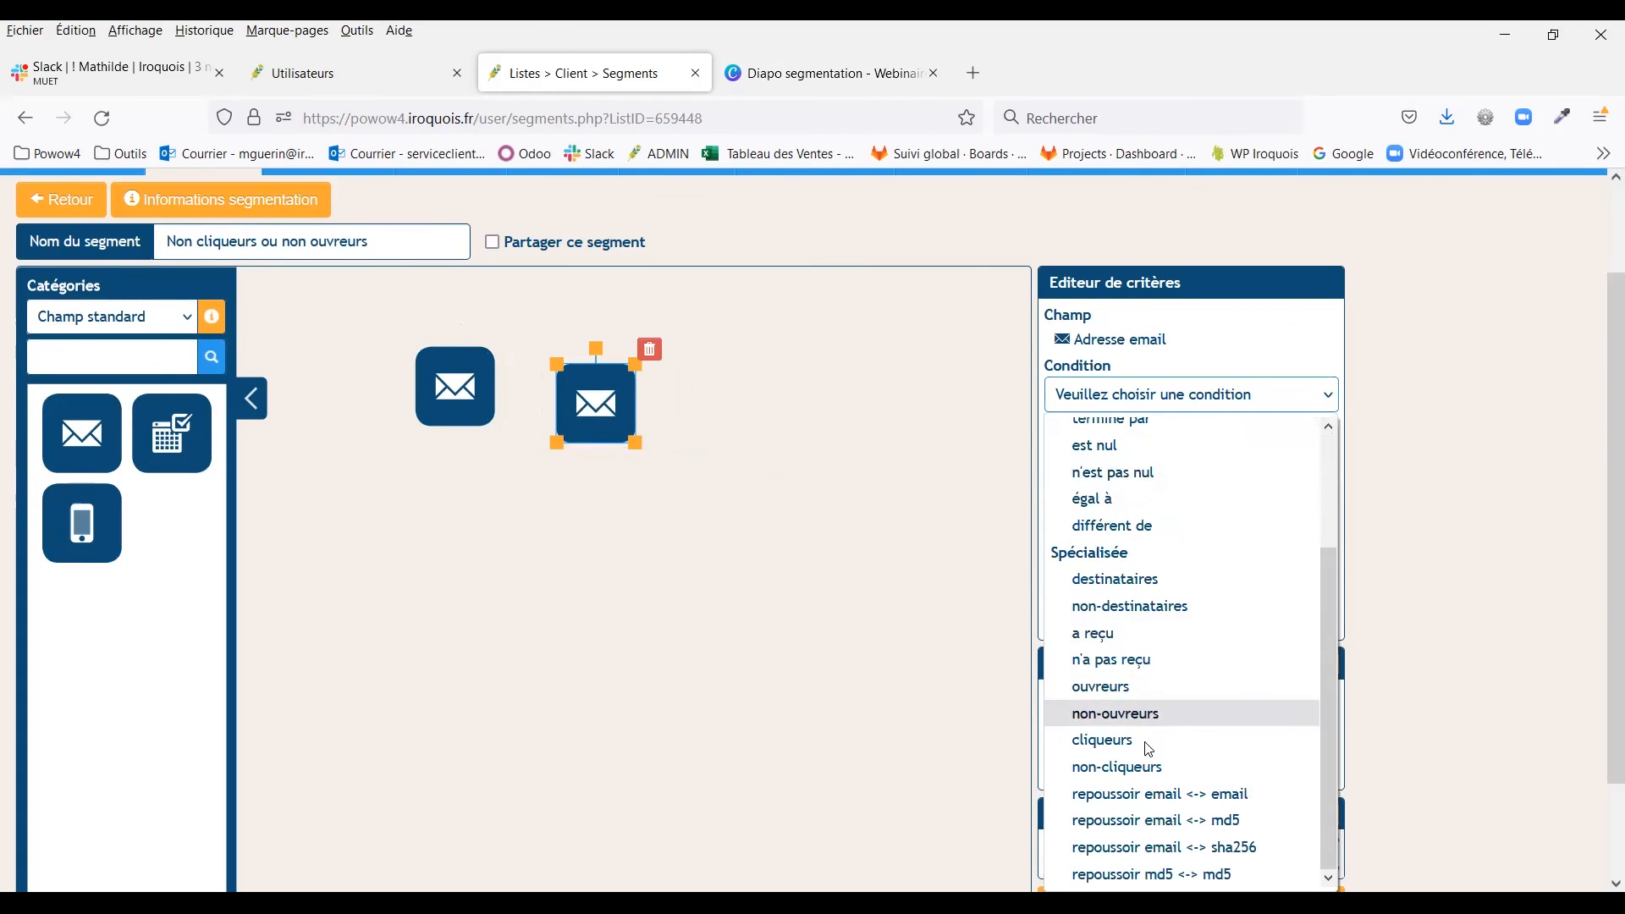
{"action": "left_click", "coordinate": [1116, 714]}
{"action": "left_click", "coordinate": [1127, 528]}
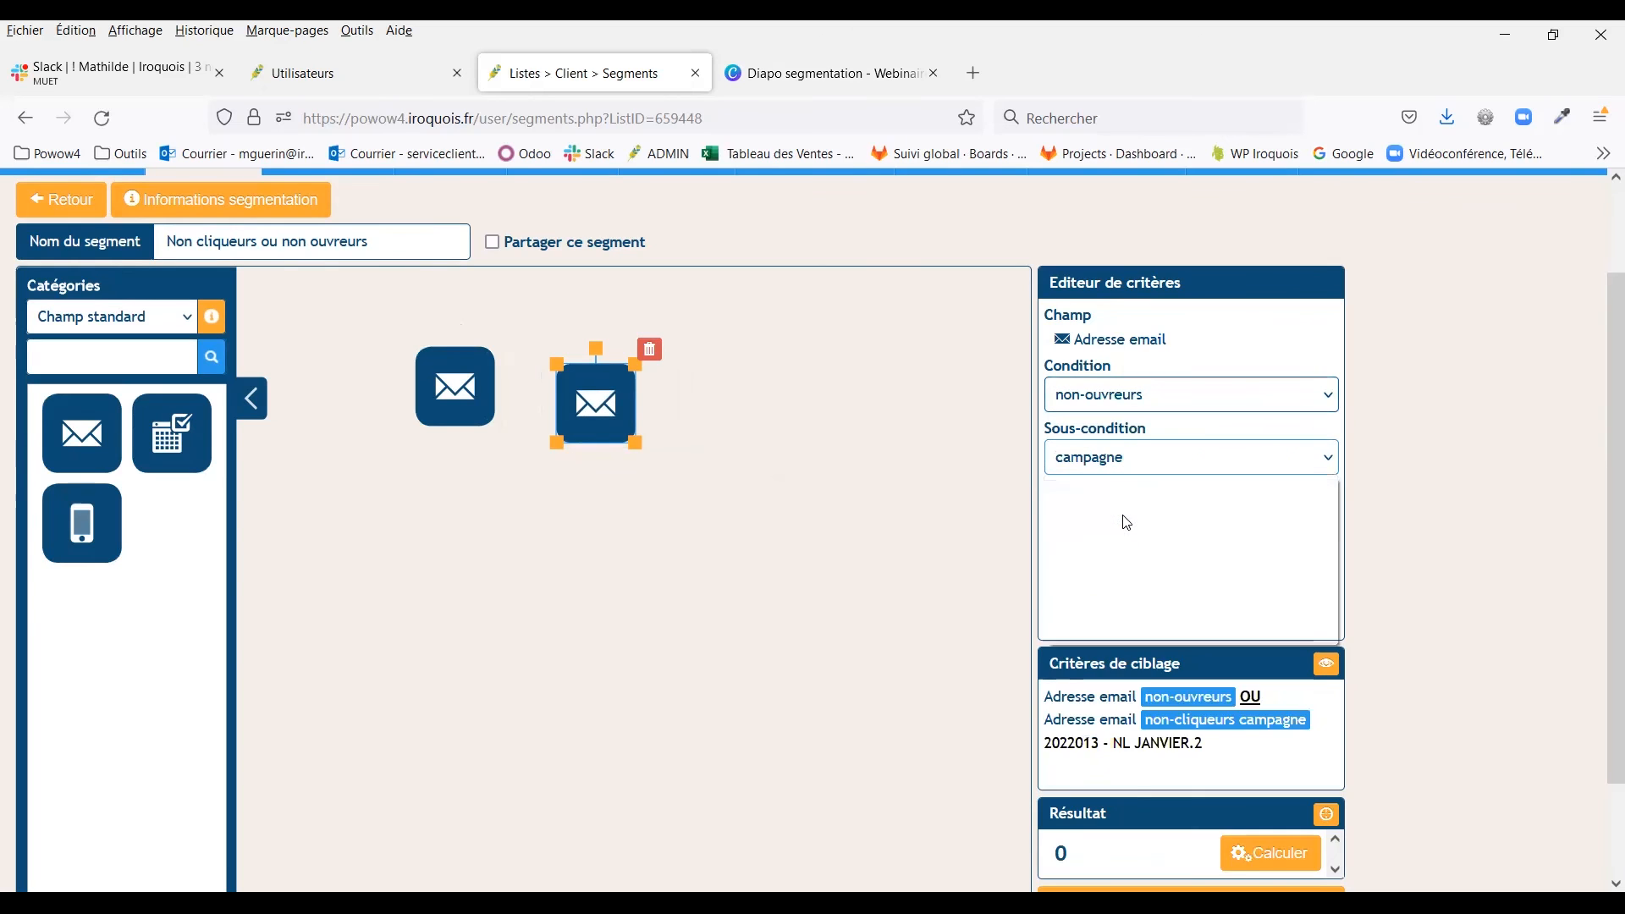
{"action": "left_click", "coordinate": [1127, 520]}
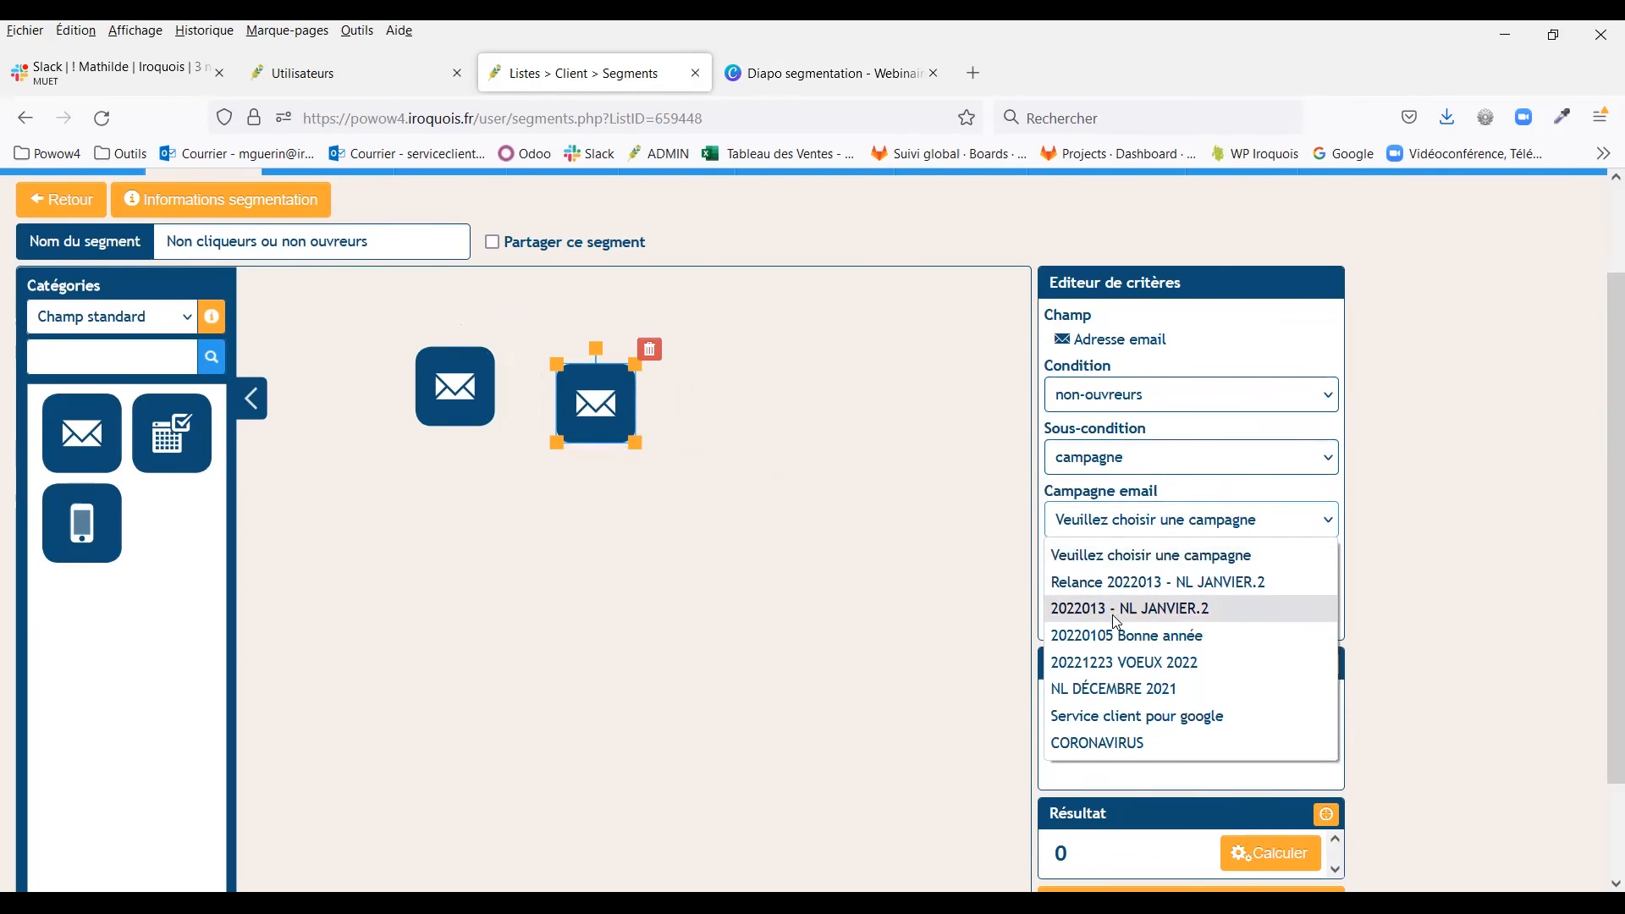
{"action": "left_click", "coordinate": [1116, 622]}
{"action": "left_click_drag", "start_coordinate": [601, 415], "coordinate": [586, 400]}
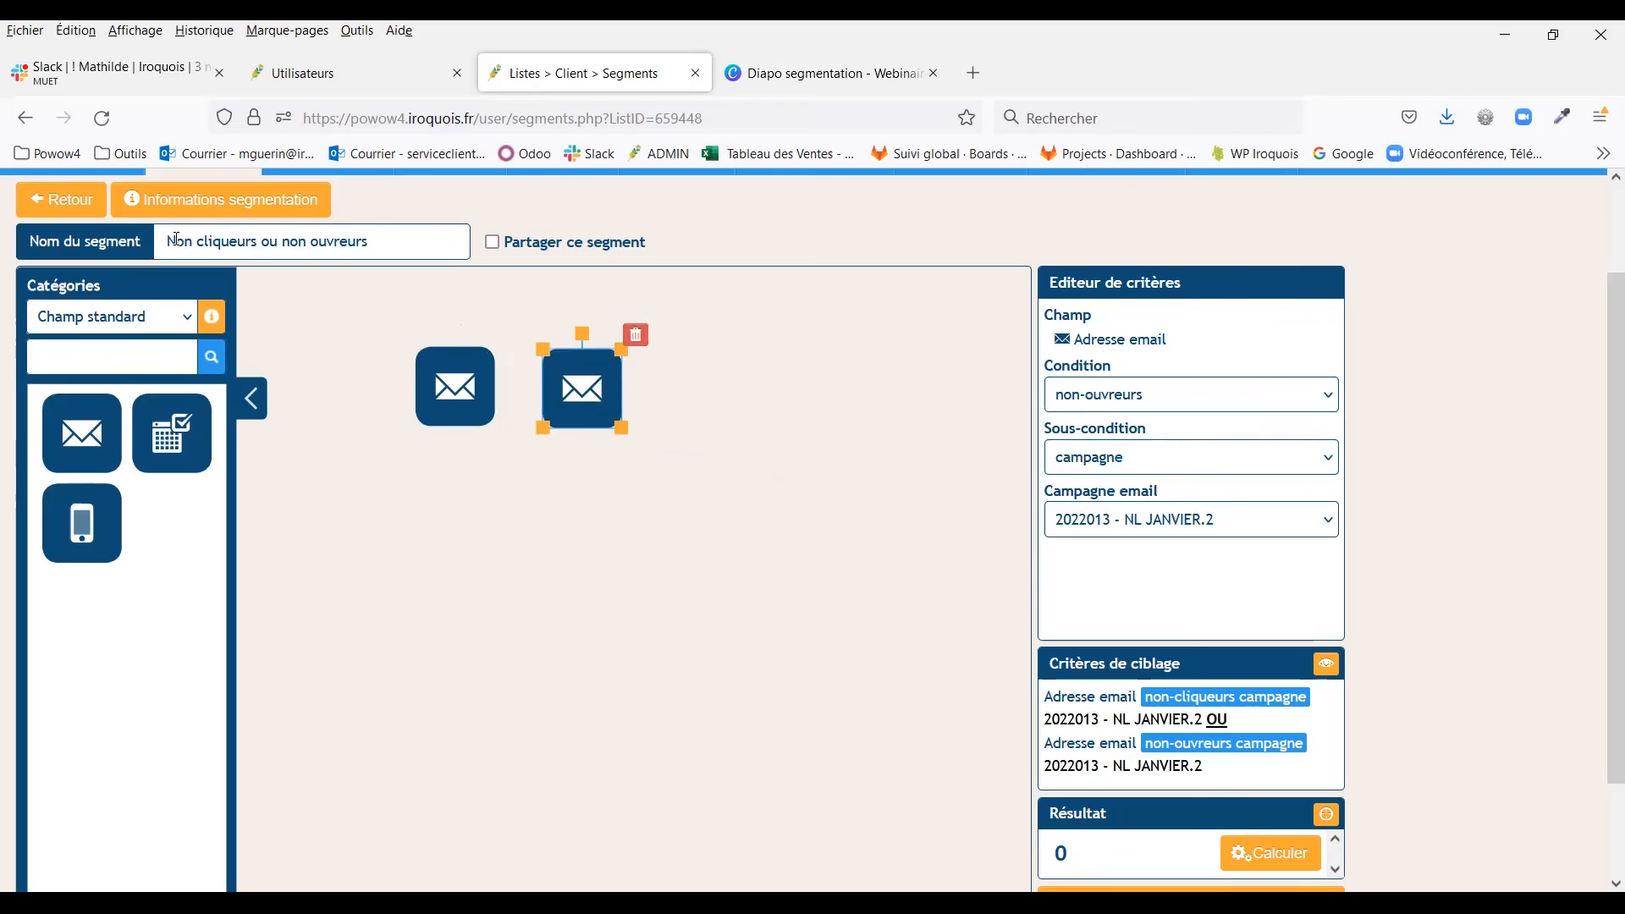
Step: Review the segment name and the targeting criteria linked by OU, and calculate the number of matching contacts
{"action": "left_click_drag", "start_coordinate": [167, 242], "coordinate": [375, 246]}
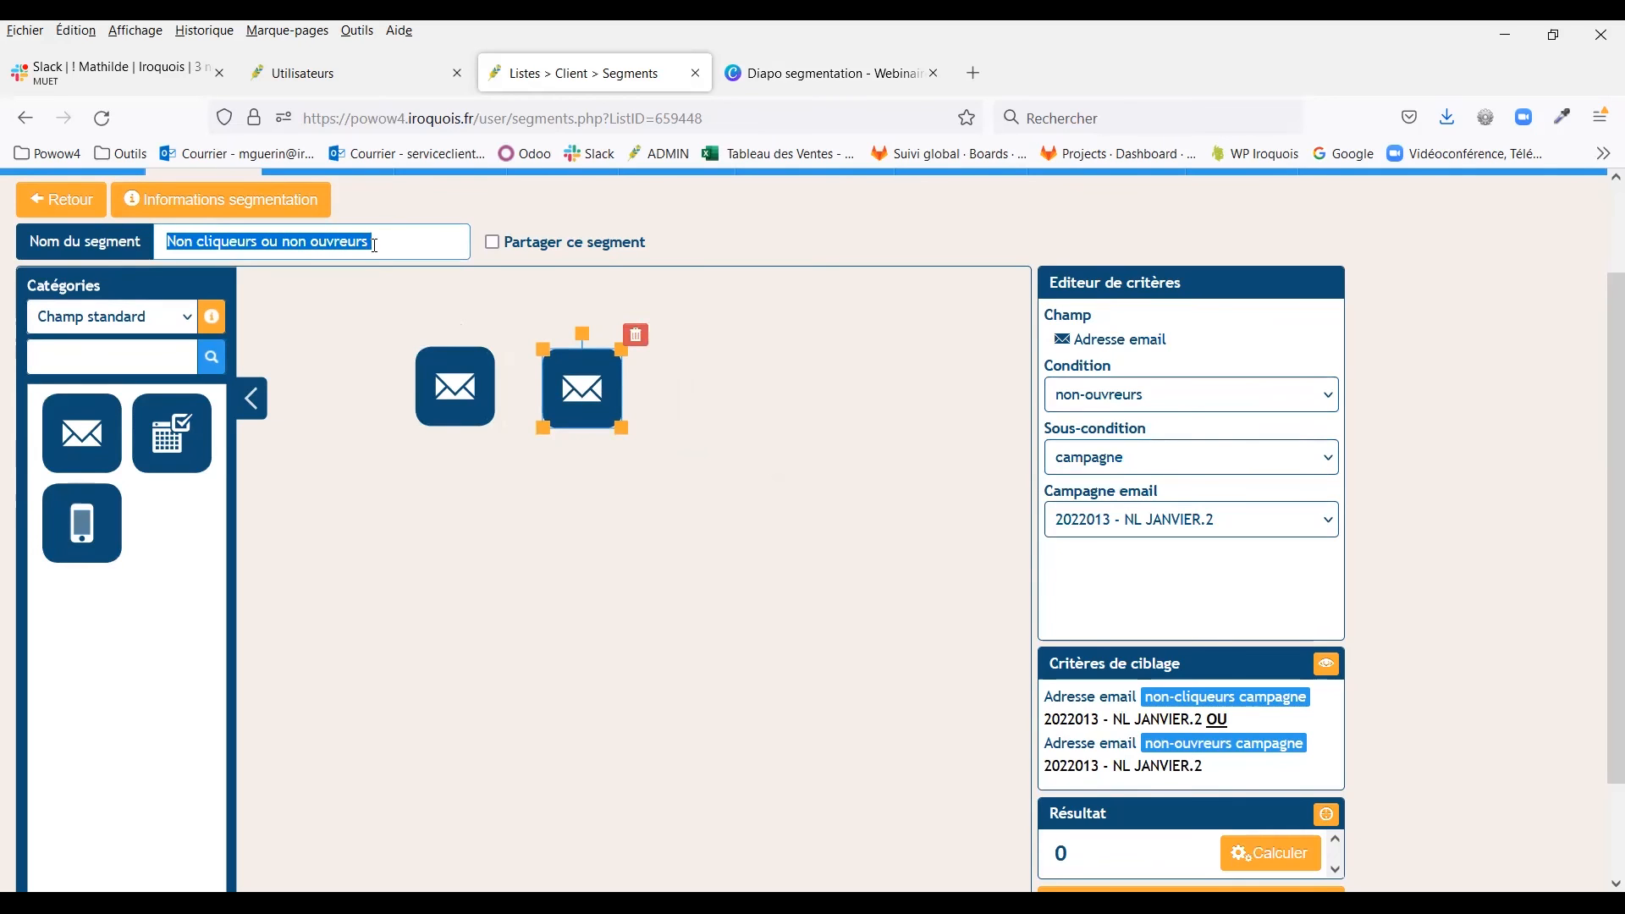
{"action": "left_click", "coordinate": [375, 244]}
{"action": "scroll", "coordinate": [1158, 537], "scroll_direction": "down", "scroll_amount": 2}
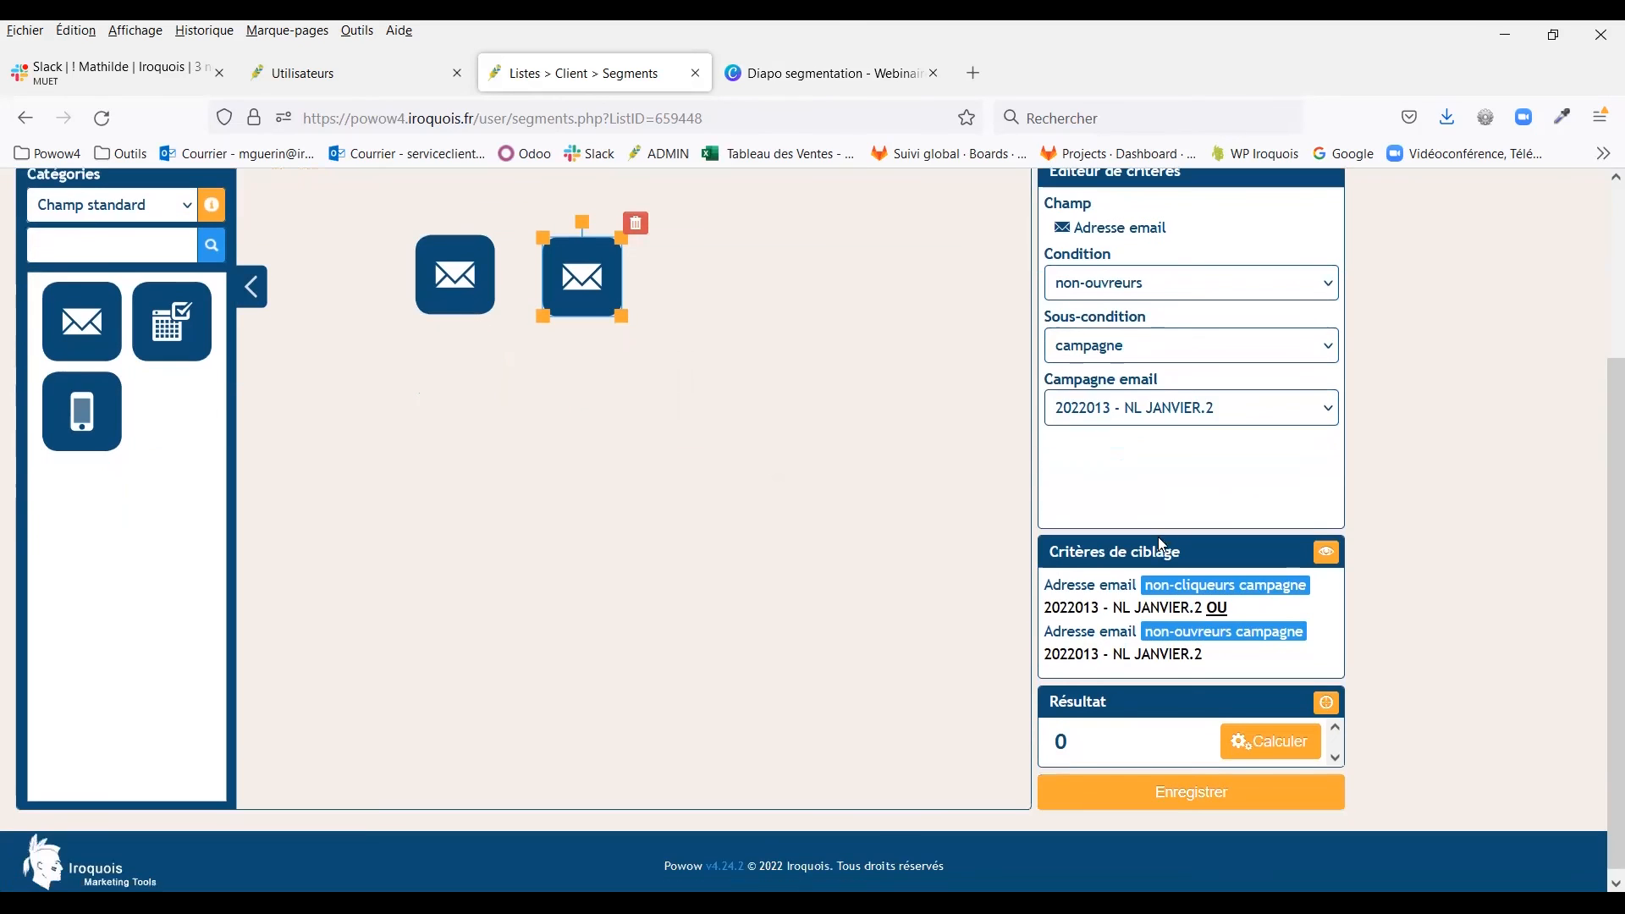
{"action": "left_click_drag", "start_coordinate": [1049, 561], "coordinate": [1181, 558]}
{"action": "mouse_move", "coordinate": [1219, 666]}
{"action": "left_mouse_down"}
{"action": "mouse_move", "coordinate": [1062, 648]}
{"action": "mouse_move", "coordinate": [1217, 665]}
{"action": "left_mouse_up"}
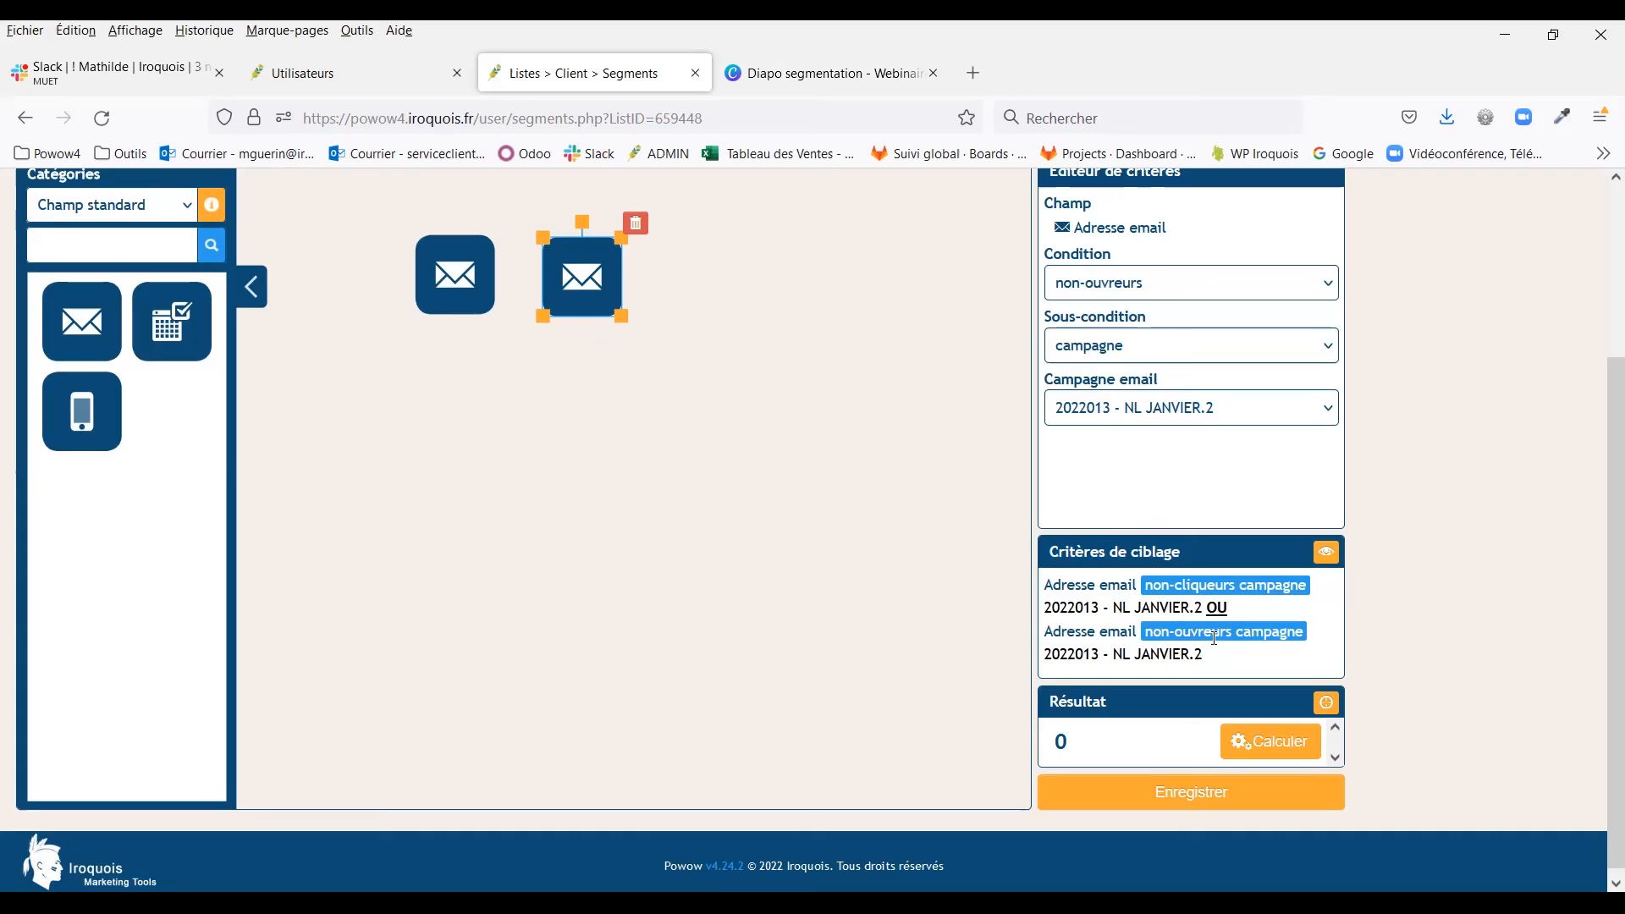
{"action": "left_click", "coordinate": [1276, 747]}
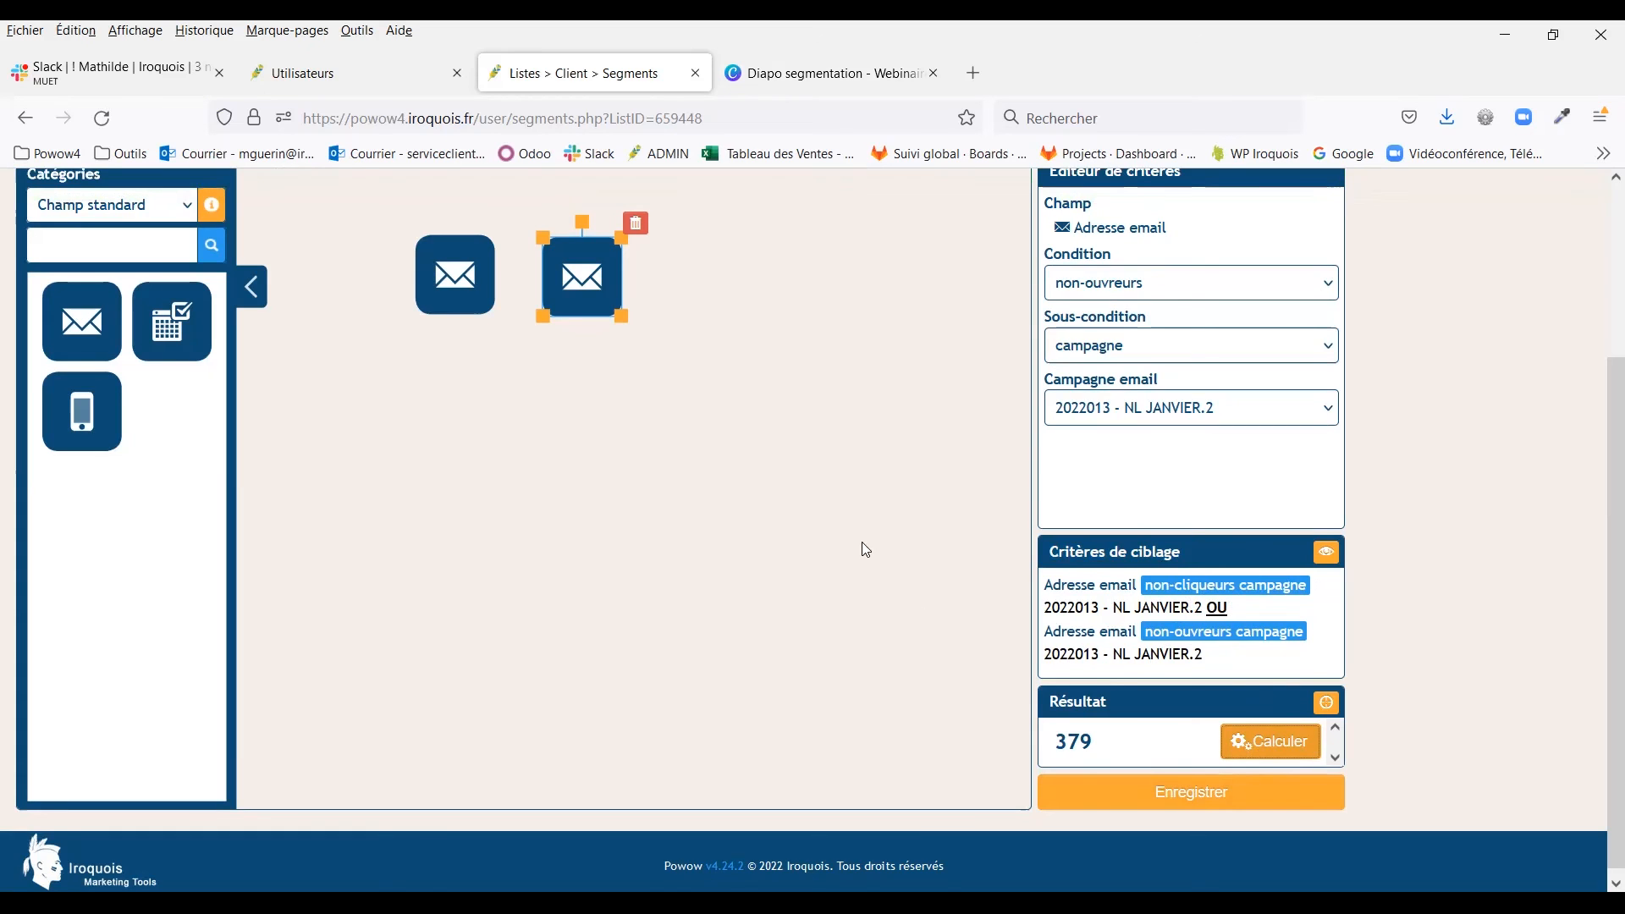
Step: Overlap the two email address blocks to combine their criteria with ET, and recalculate the segment's result
{"action": "left_click_drag", "start_coordinate": [567, 281], "coordinate": [520, 337]}
{"action": "left_click", "coordinate": [631, 400]}
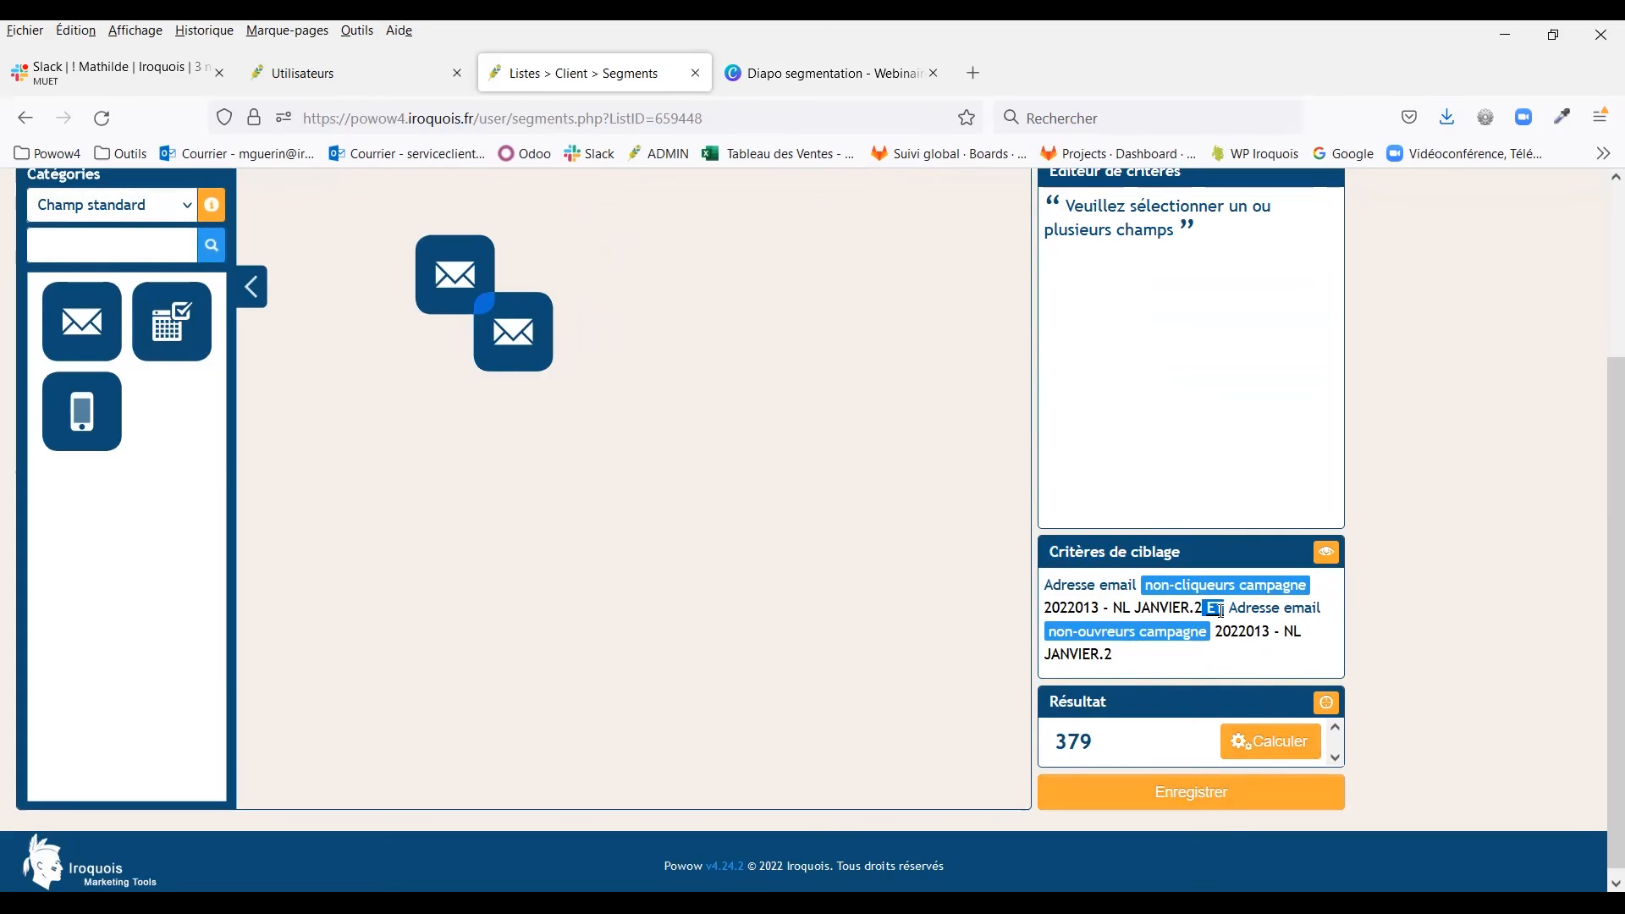
{"action": "left_click", "coordinate": [1259, 742]}
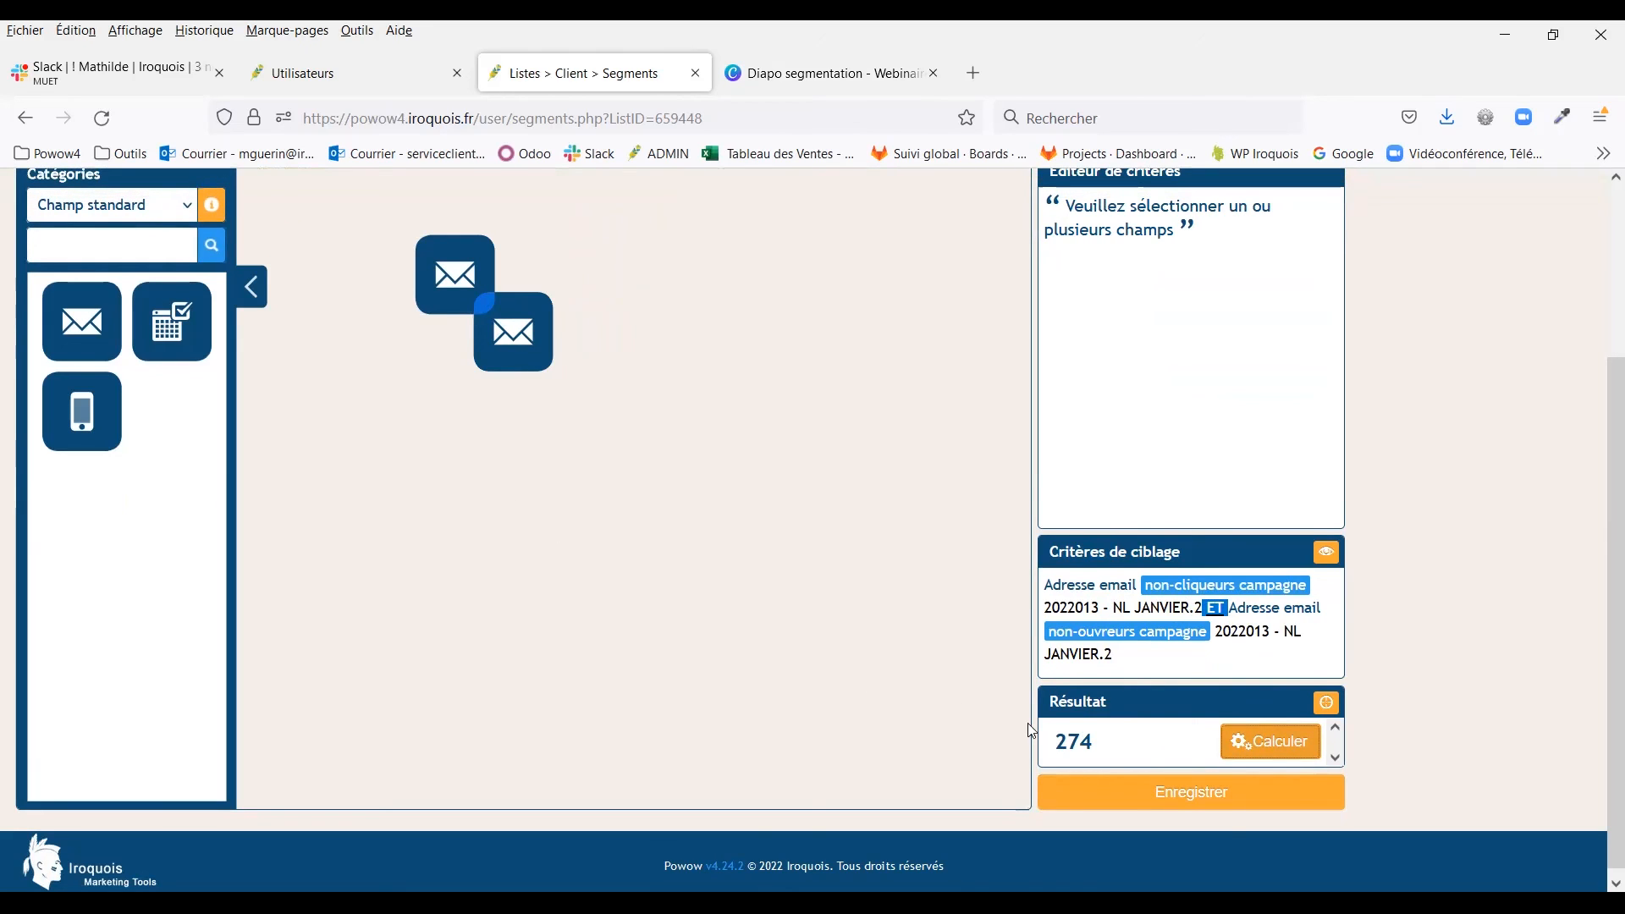
{"action": "double_click", "coordinate": [1074, 742]}
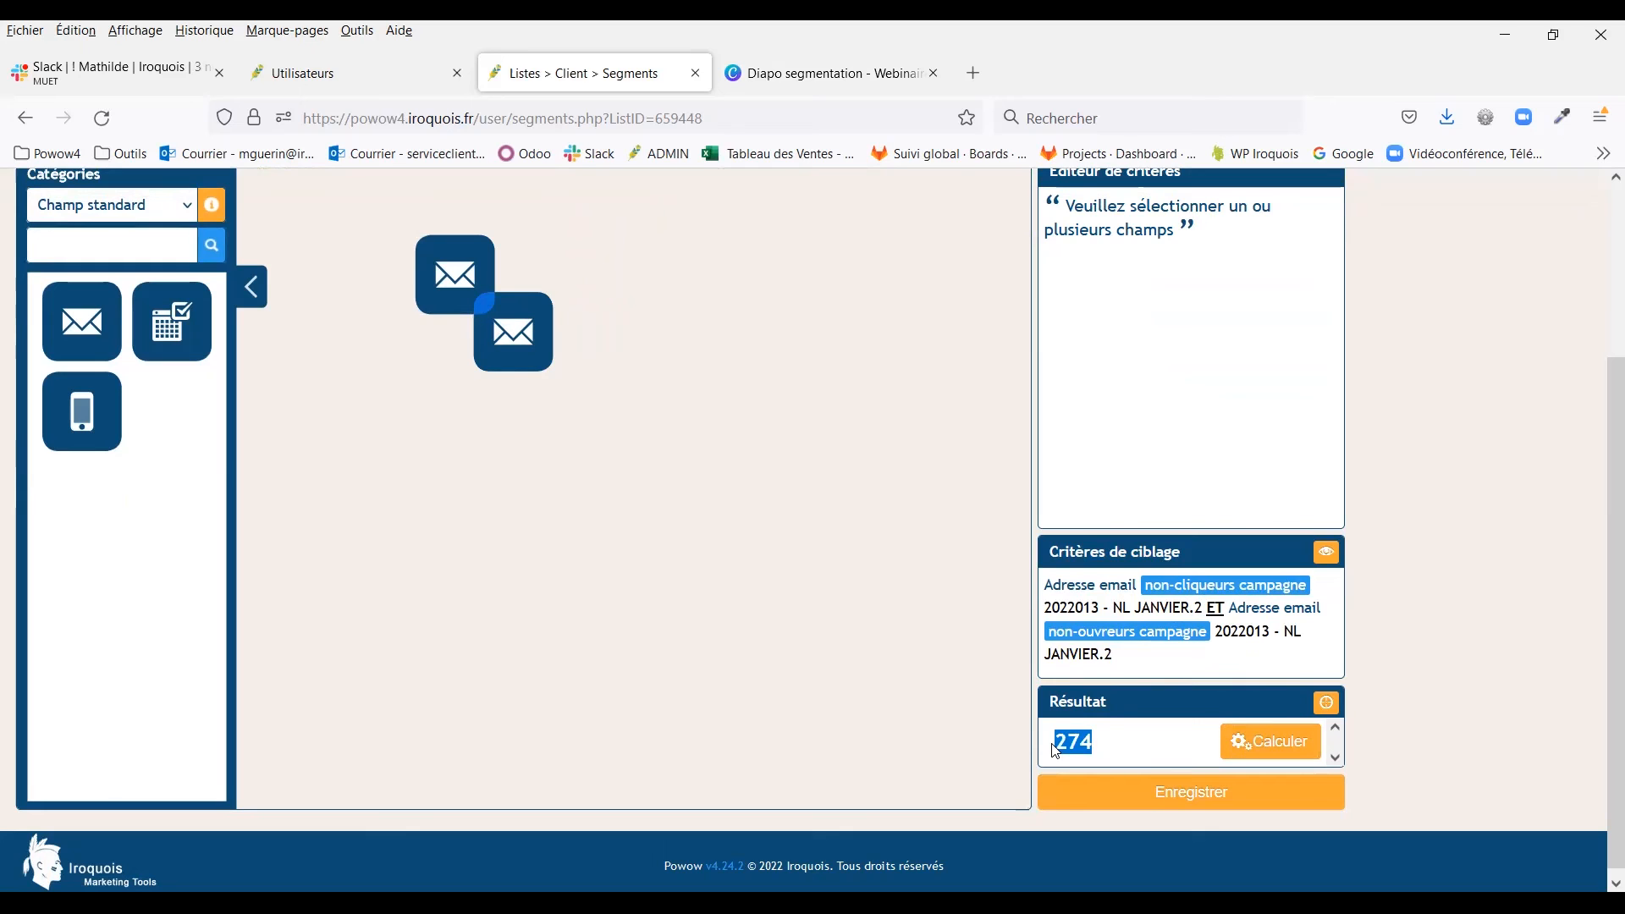
{"action": "scroll", "coordinate": [1050, 733], "scroll_direction": "up", "scroll_amount": 3}
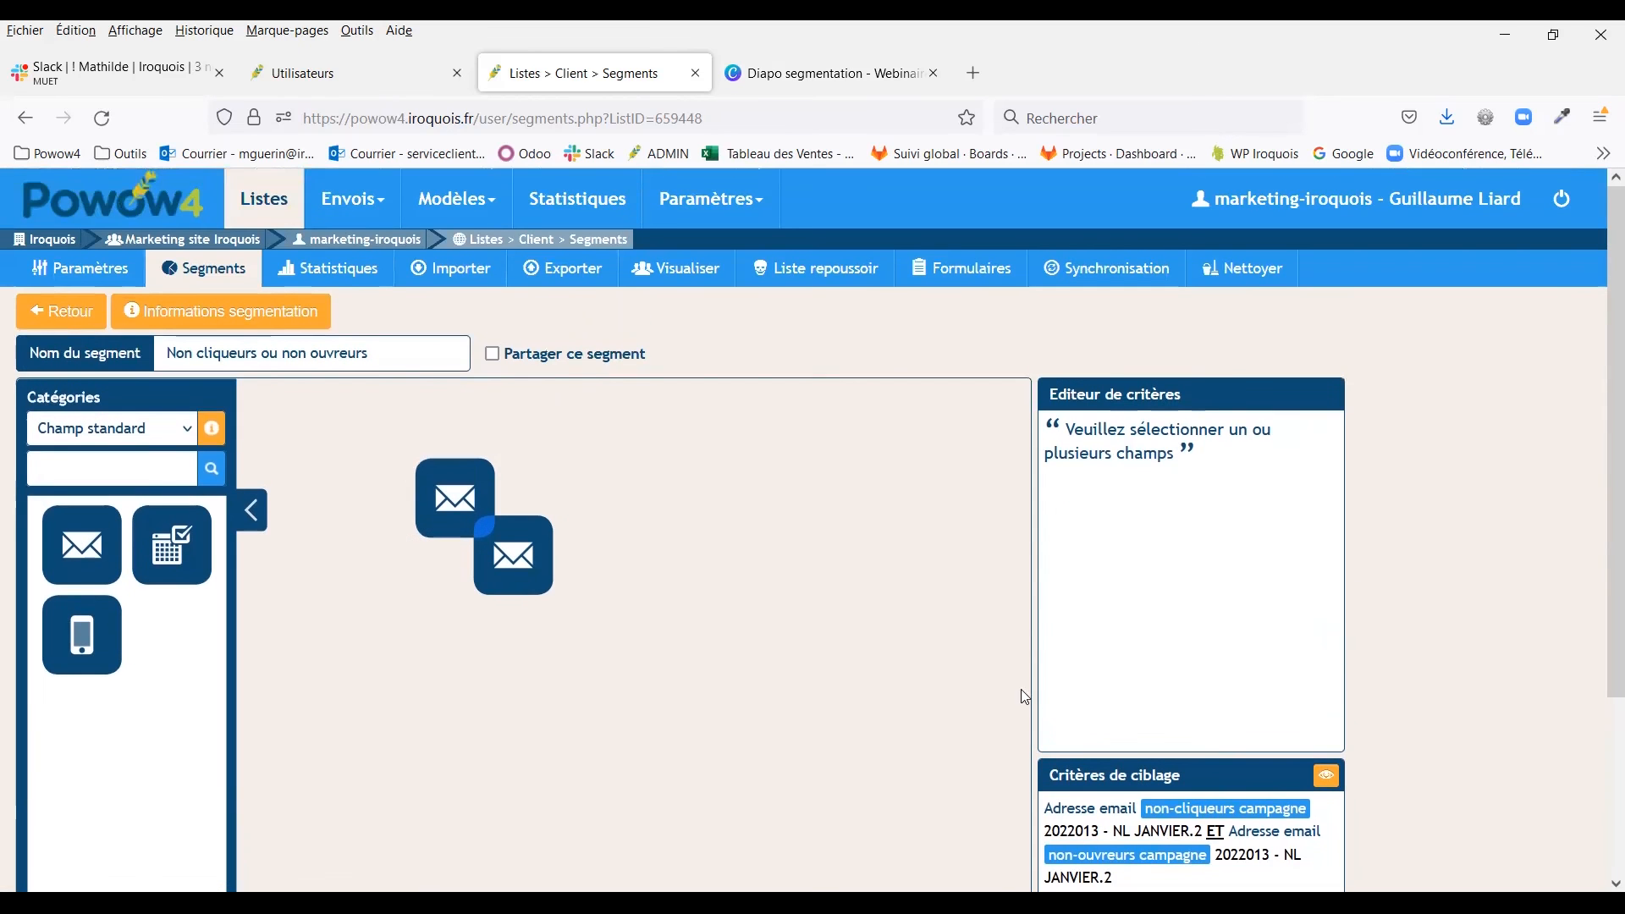
Step: Close the Client segment page, search the administration's user list by first name and open the first matching user's account
{"action": "left_click", "coordinate": [695, 73]}
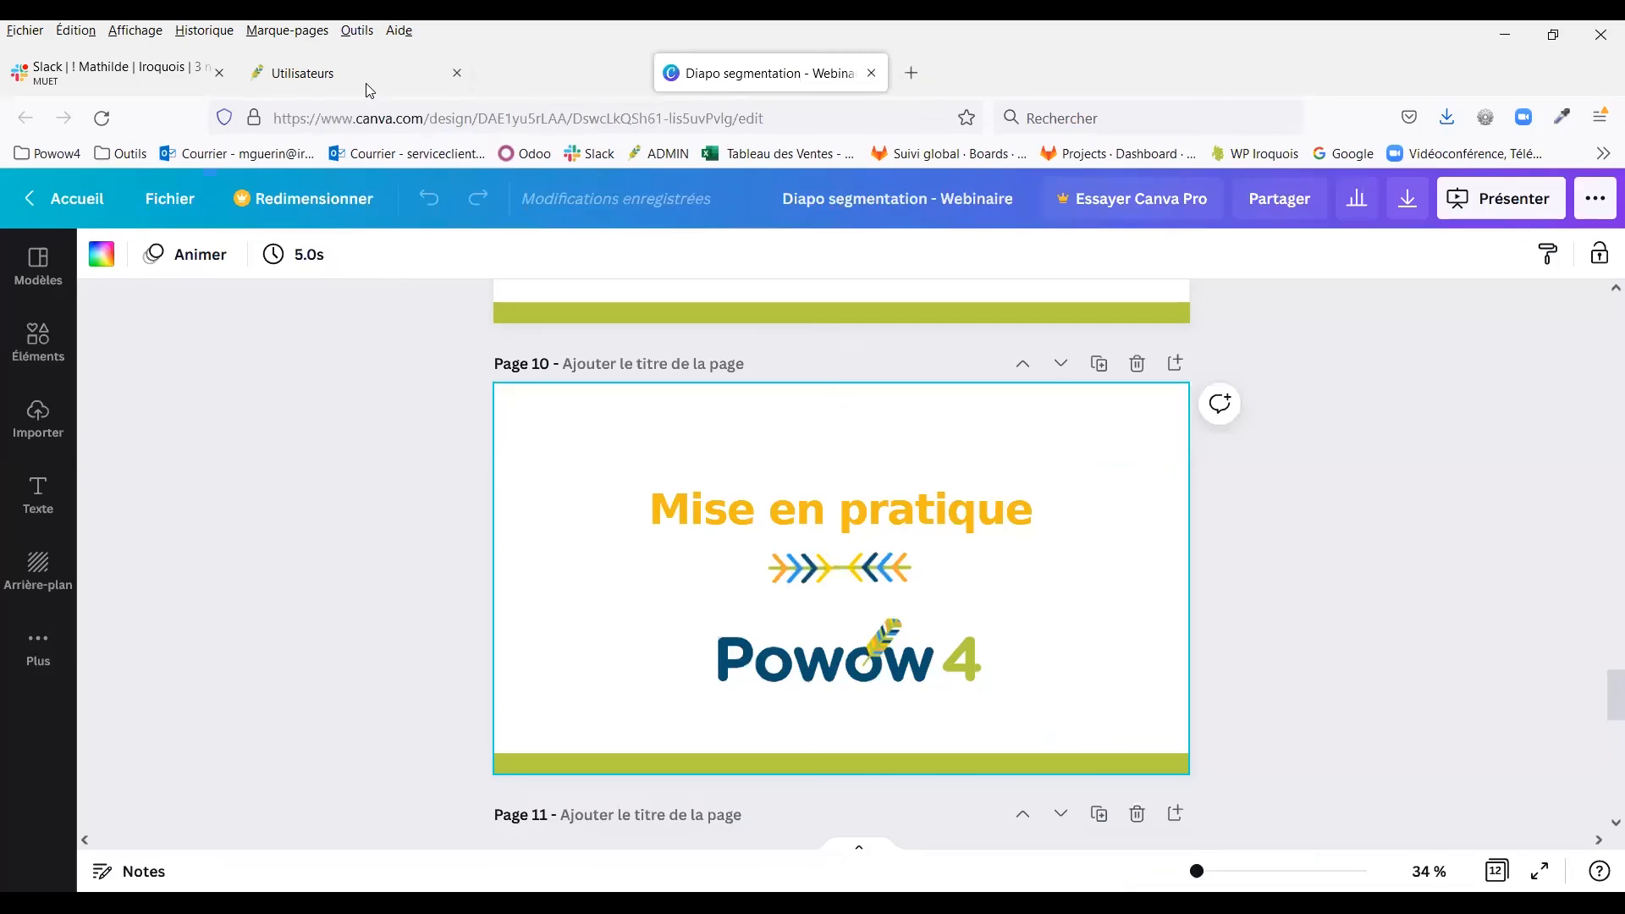
{"action": "left_click", "coordinate": [364, 82]}
{"action": "left_click_drag", "start_coordinate": [1494, 309], "coordinate": [1282, 323]}
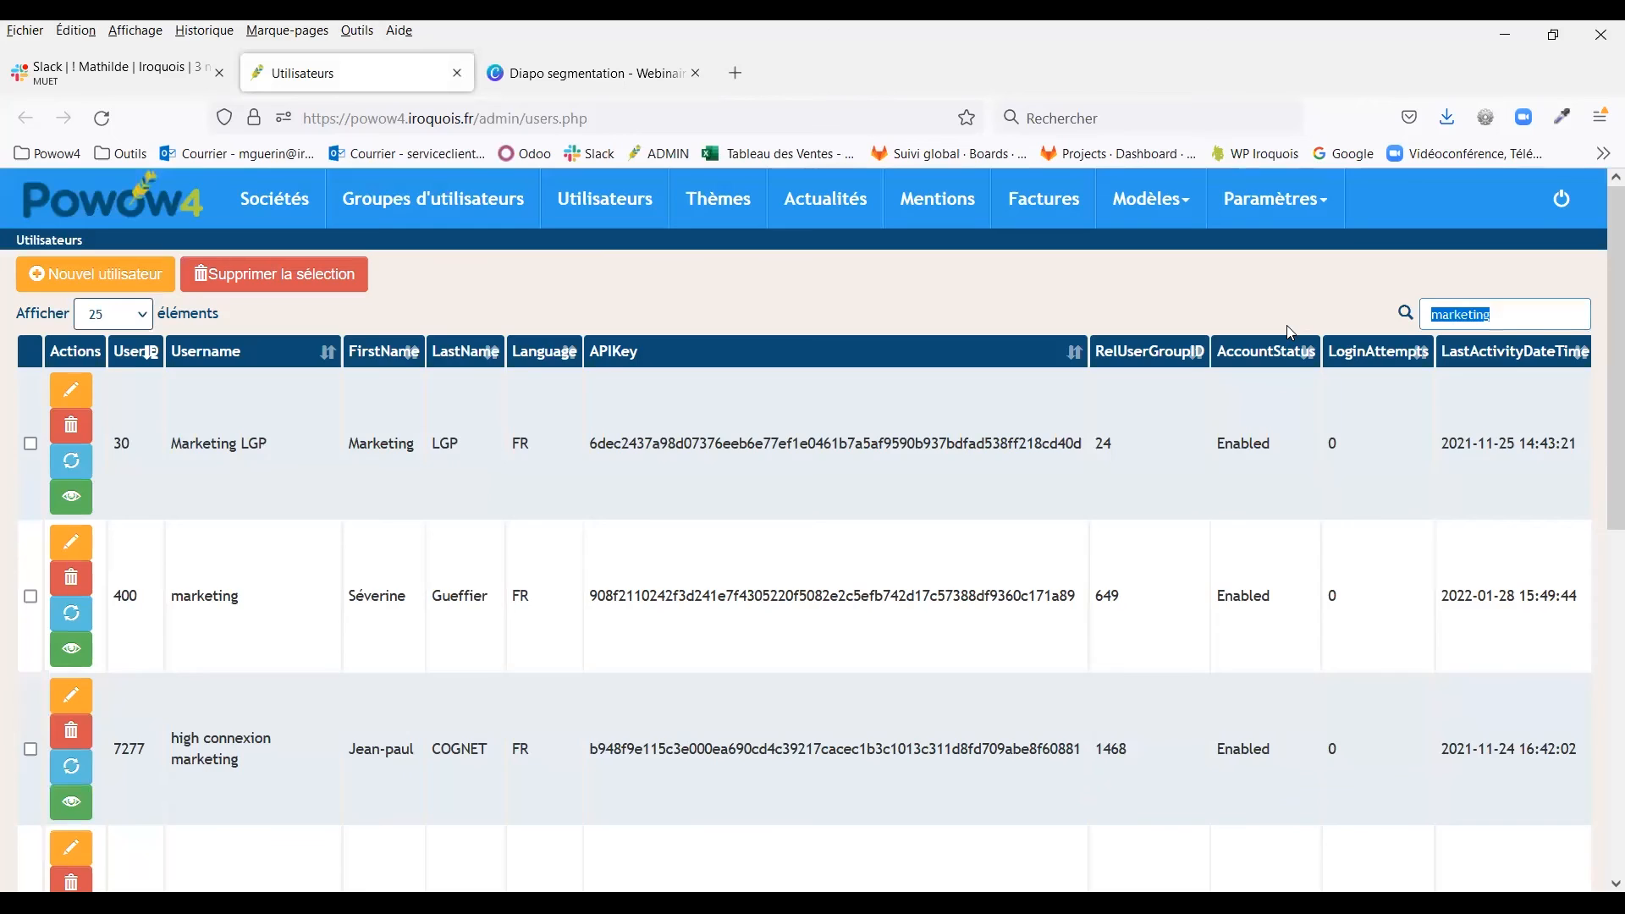
{"action": "type", "text": "guillaume"}
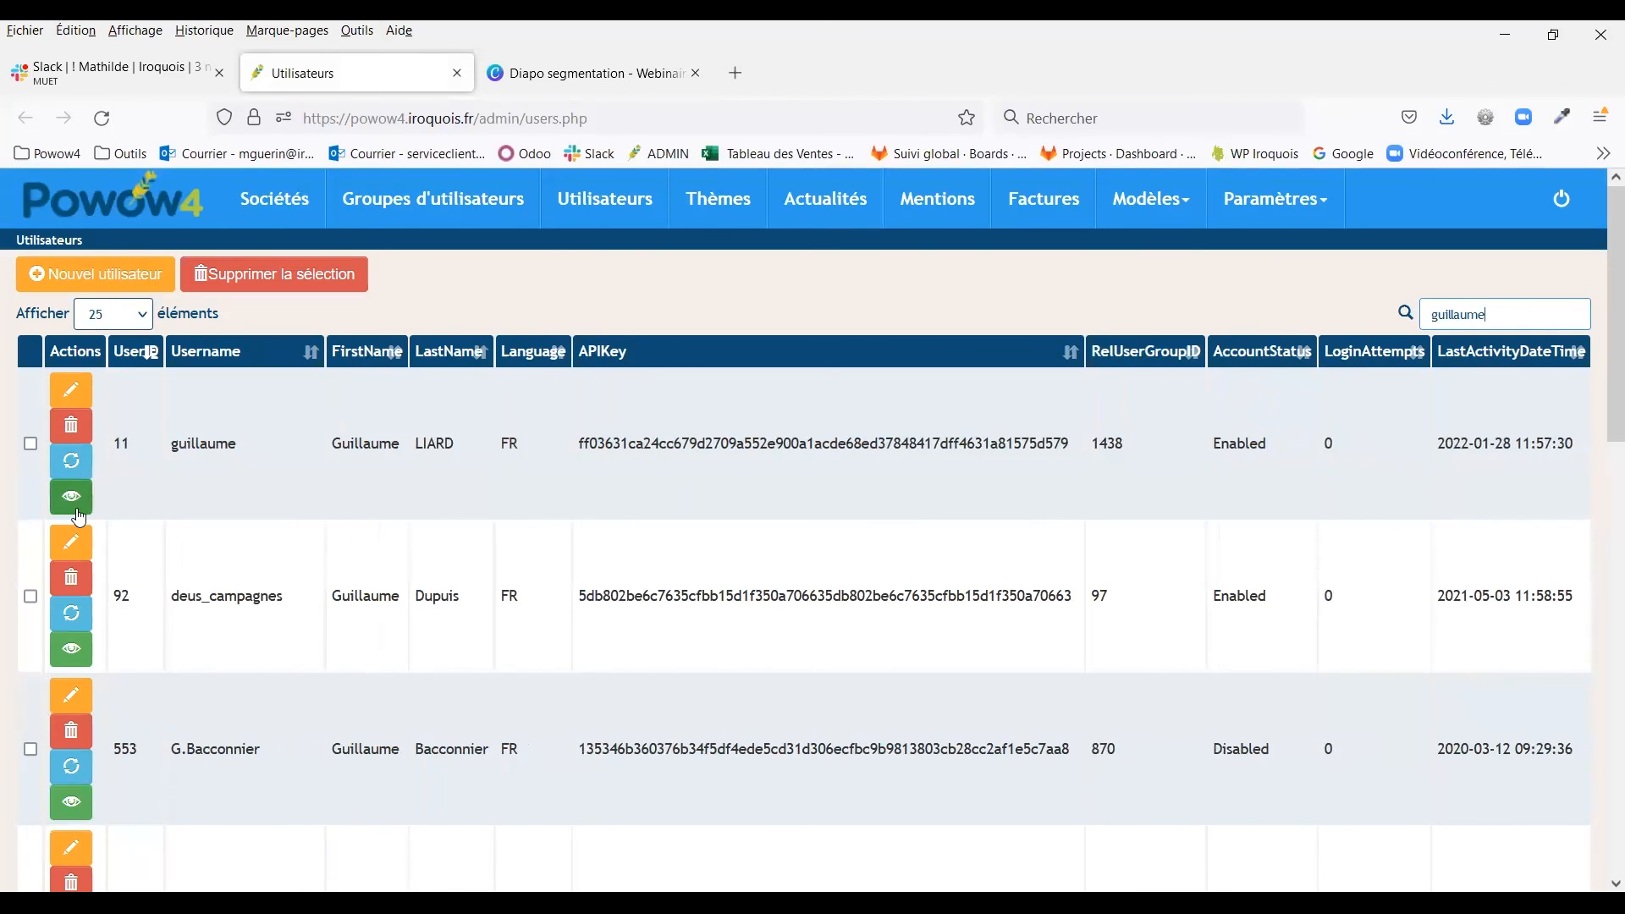
{"action": "left_click", "coordinate": [75, 507]}
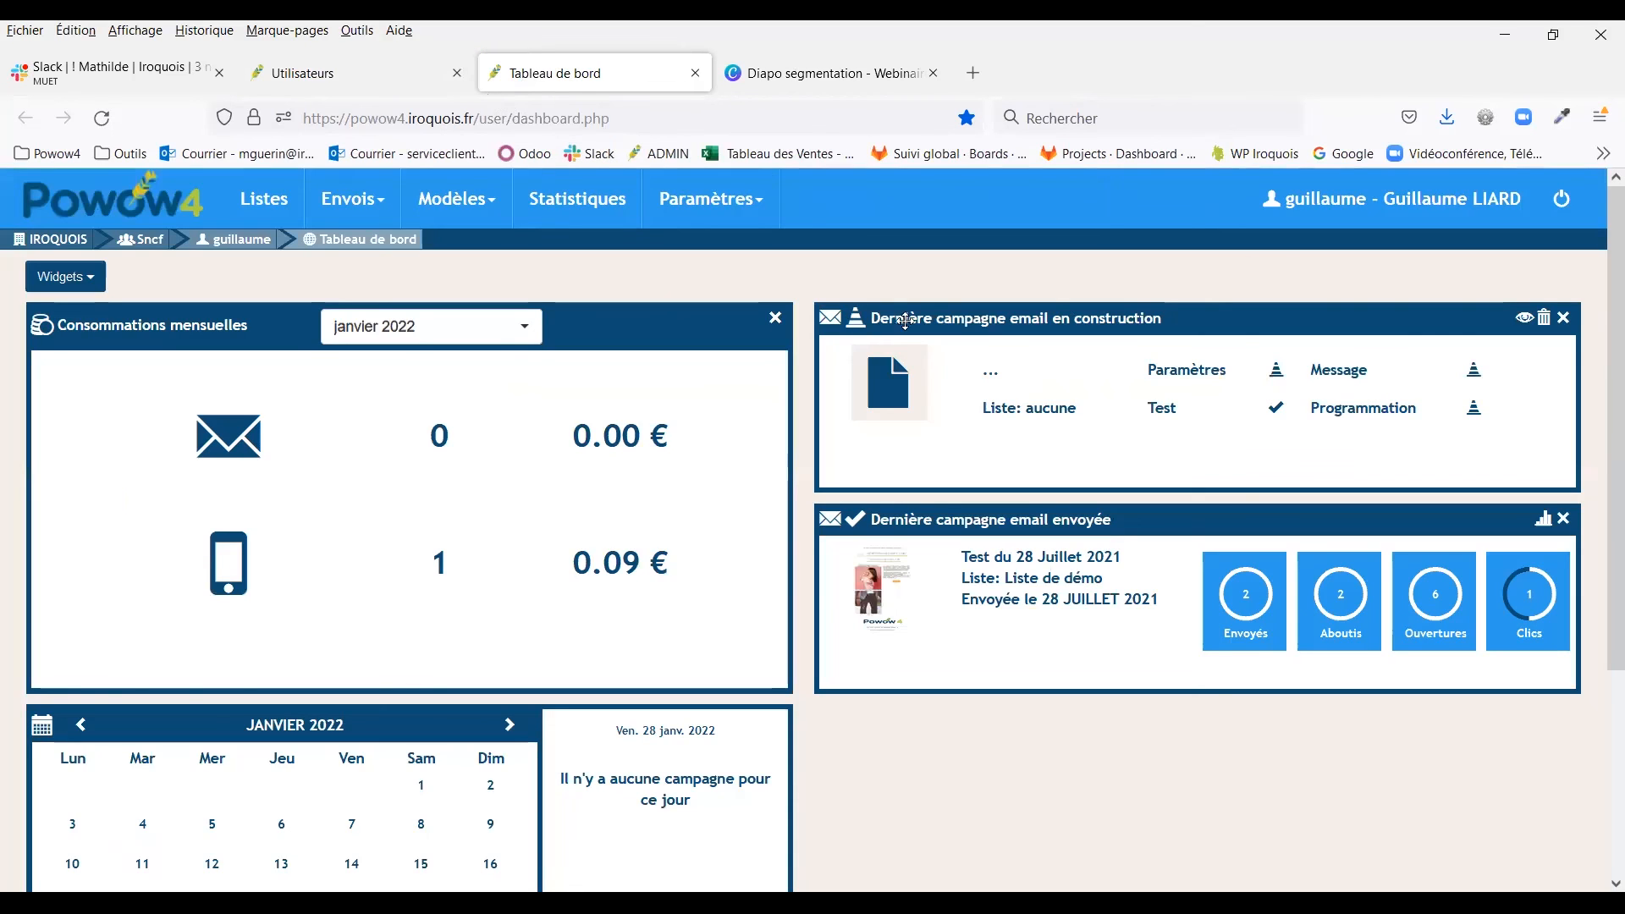
Step: Search the account's contact lists for bdd and open the segments of the list BDD vidéo segmentation
{"action": "left_click", "coordinate": [264, 198]}
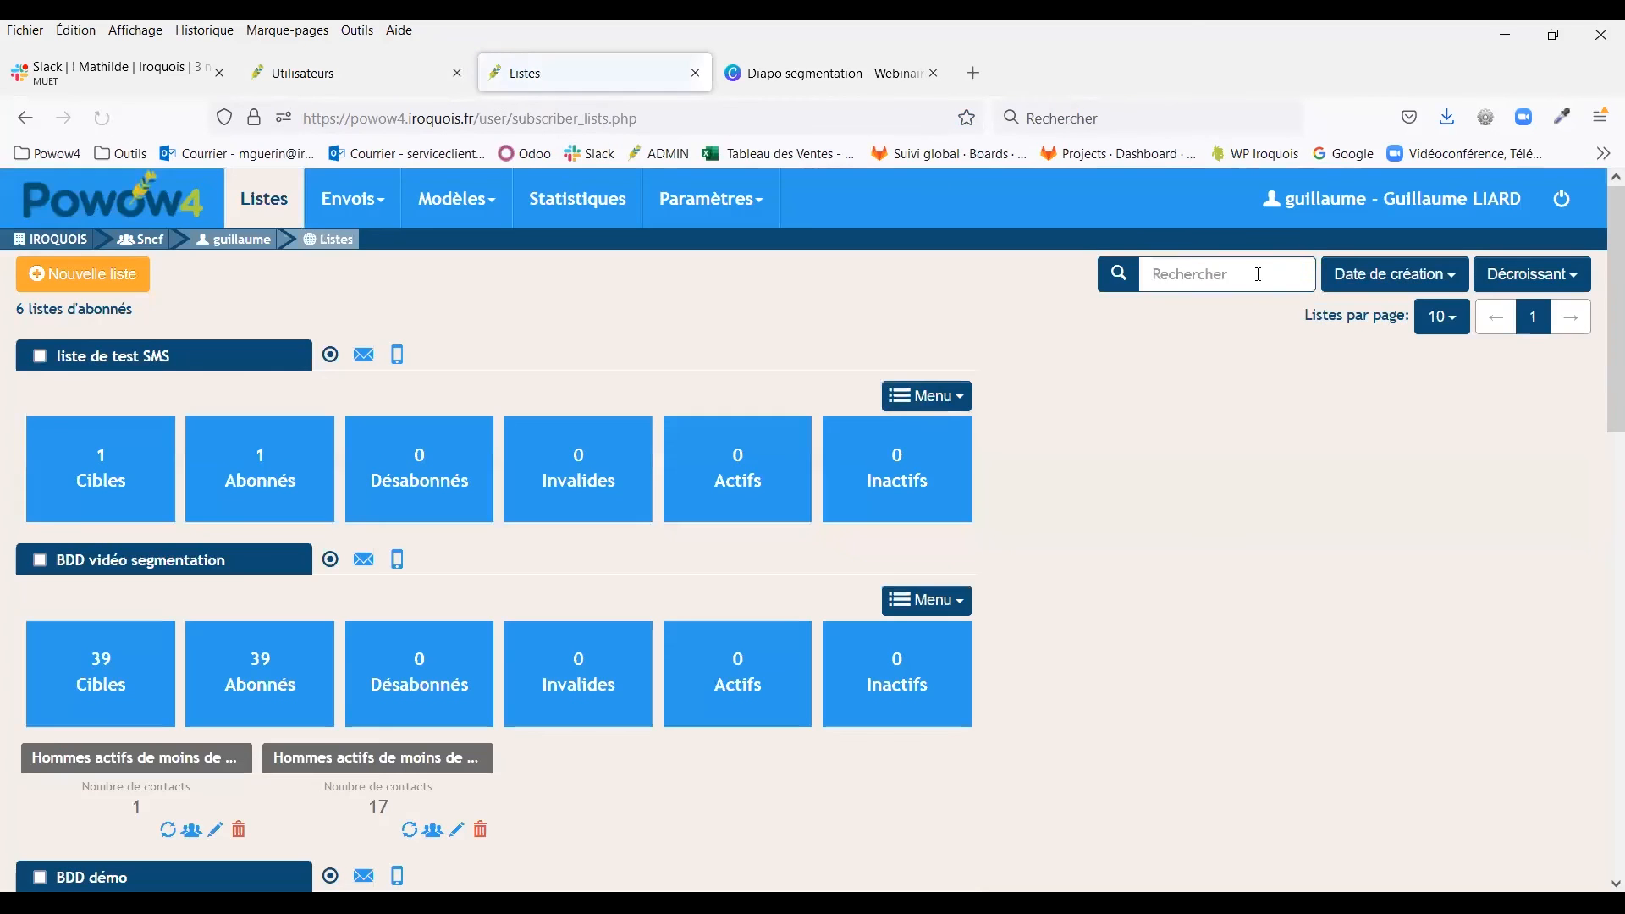
{"action": "type", "text": "bdd"}
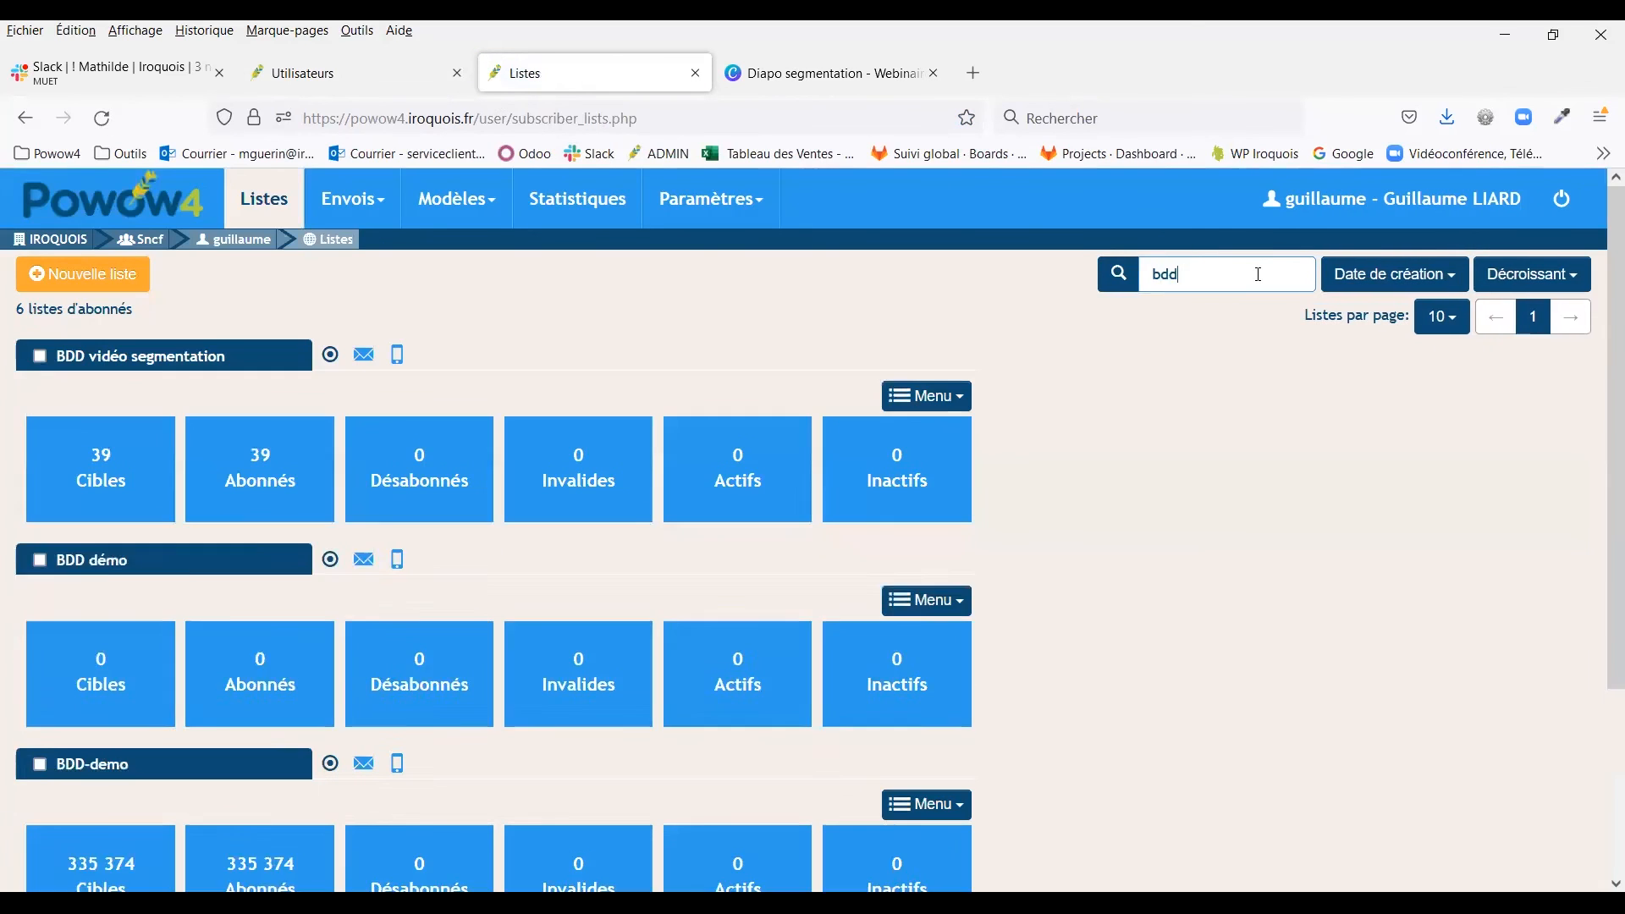
{"action": "left_click", "coordinate": [911, 405]}
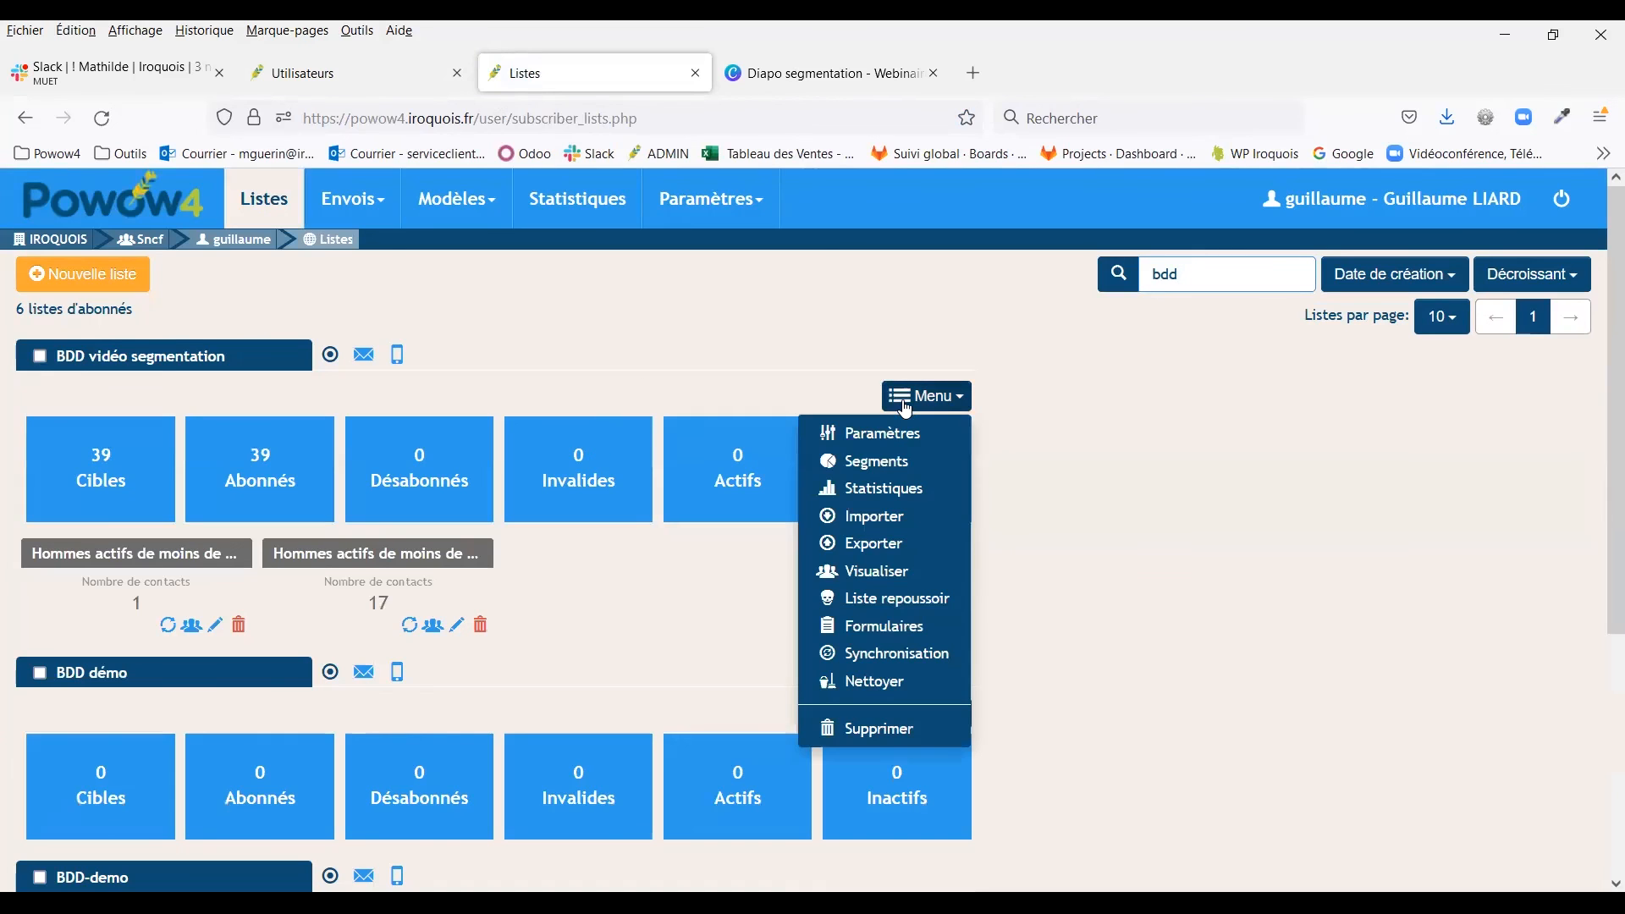
{"action": "left_click", "coordinate": [901, 463]}
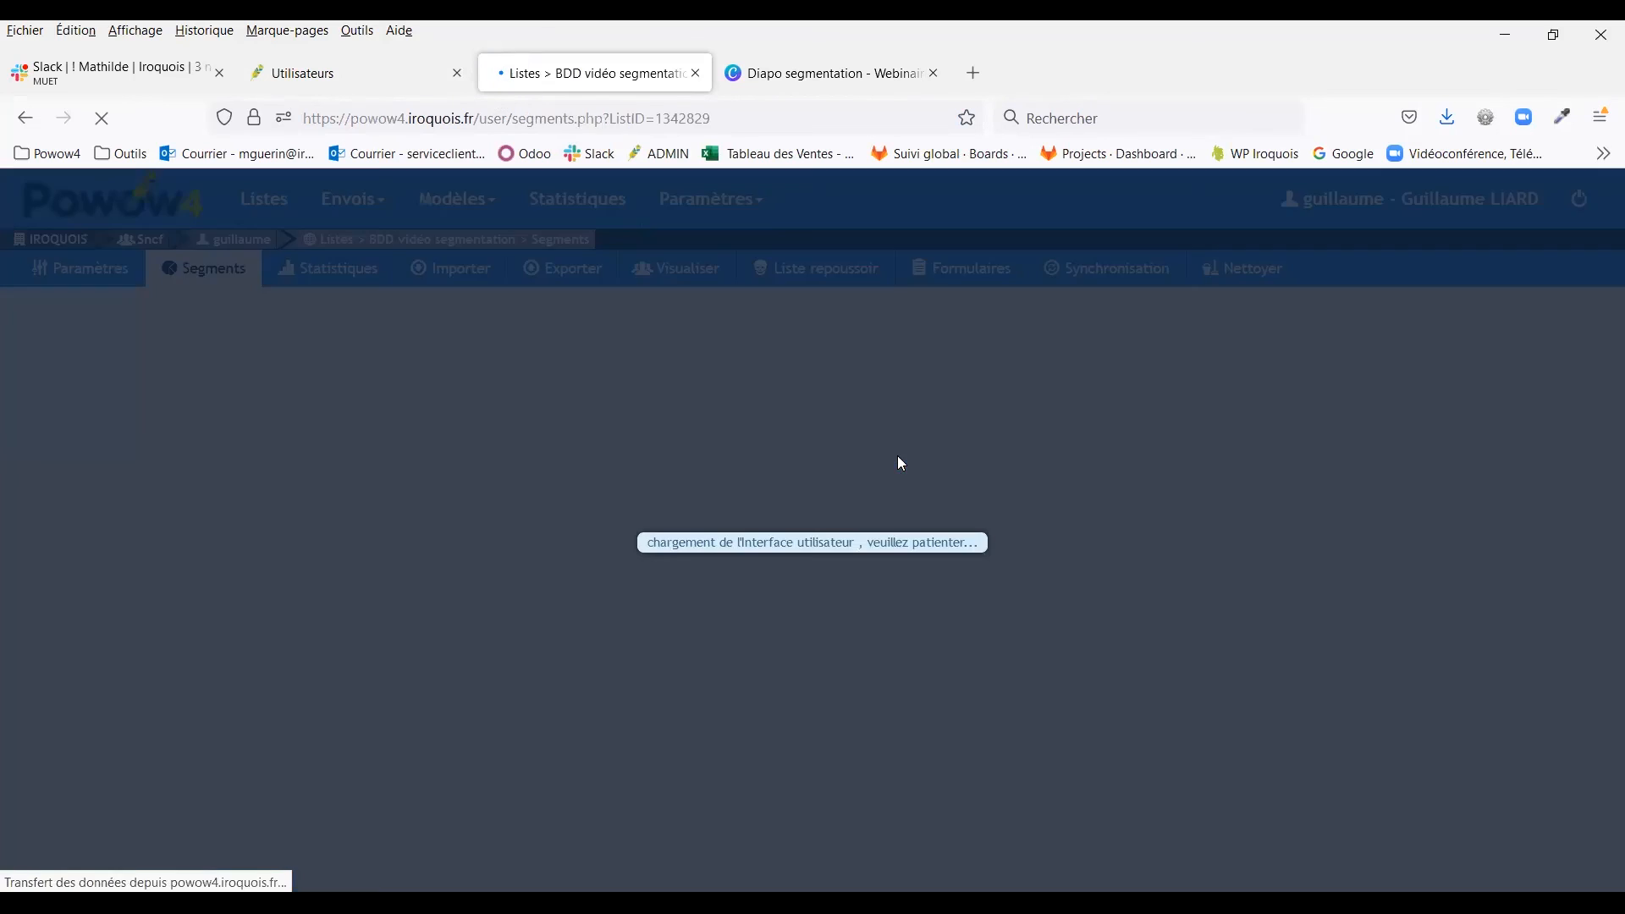
Step: Create a new segment, reusing the existing segment name "Hommes actifs de moins de 40 ans hors Rhone"
{"action": "left_click_drag", "start_coordinate": [624, 436], "coordinate": [293, 437]}
{"action": "key", "text": "ctrl+c"}
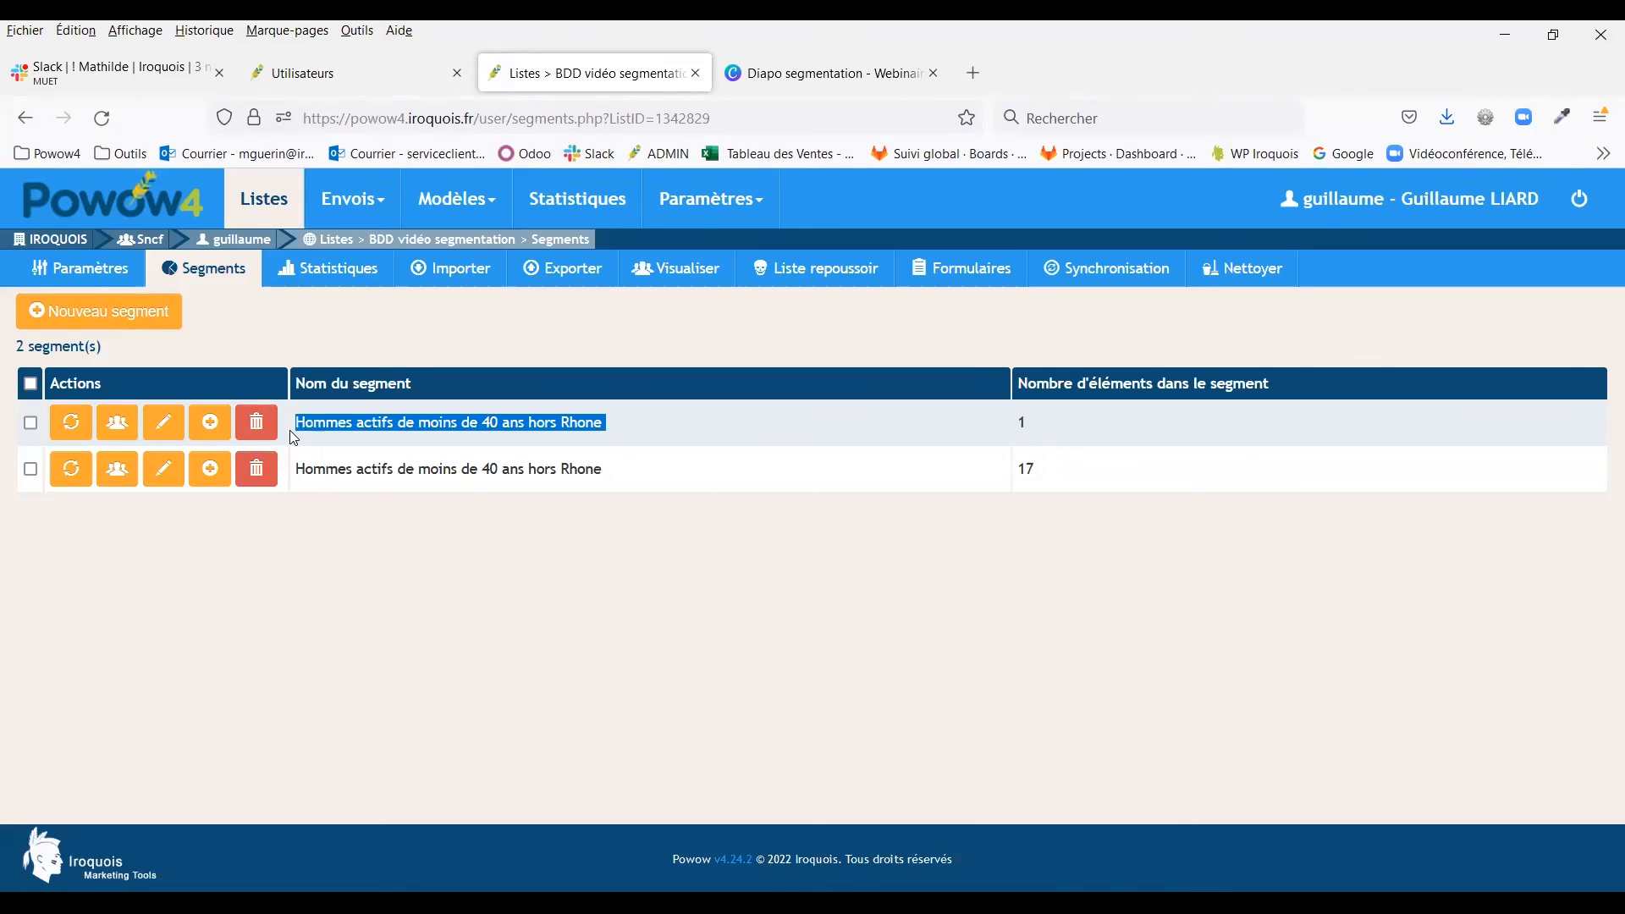
{"action": "left_click", "coordinate": [99, 311]}
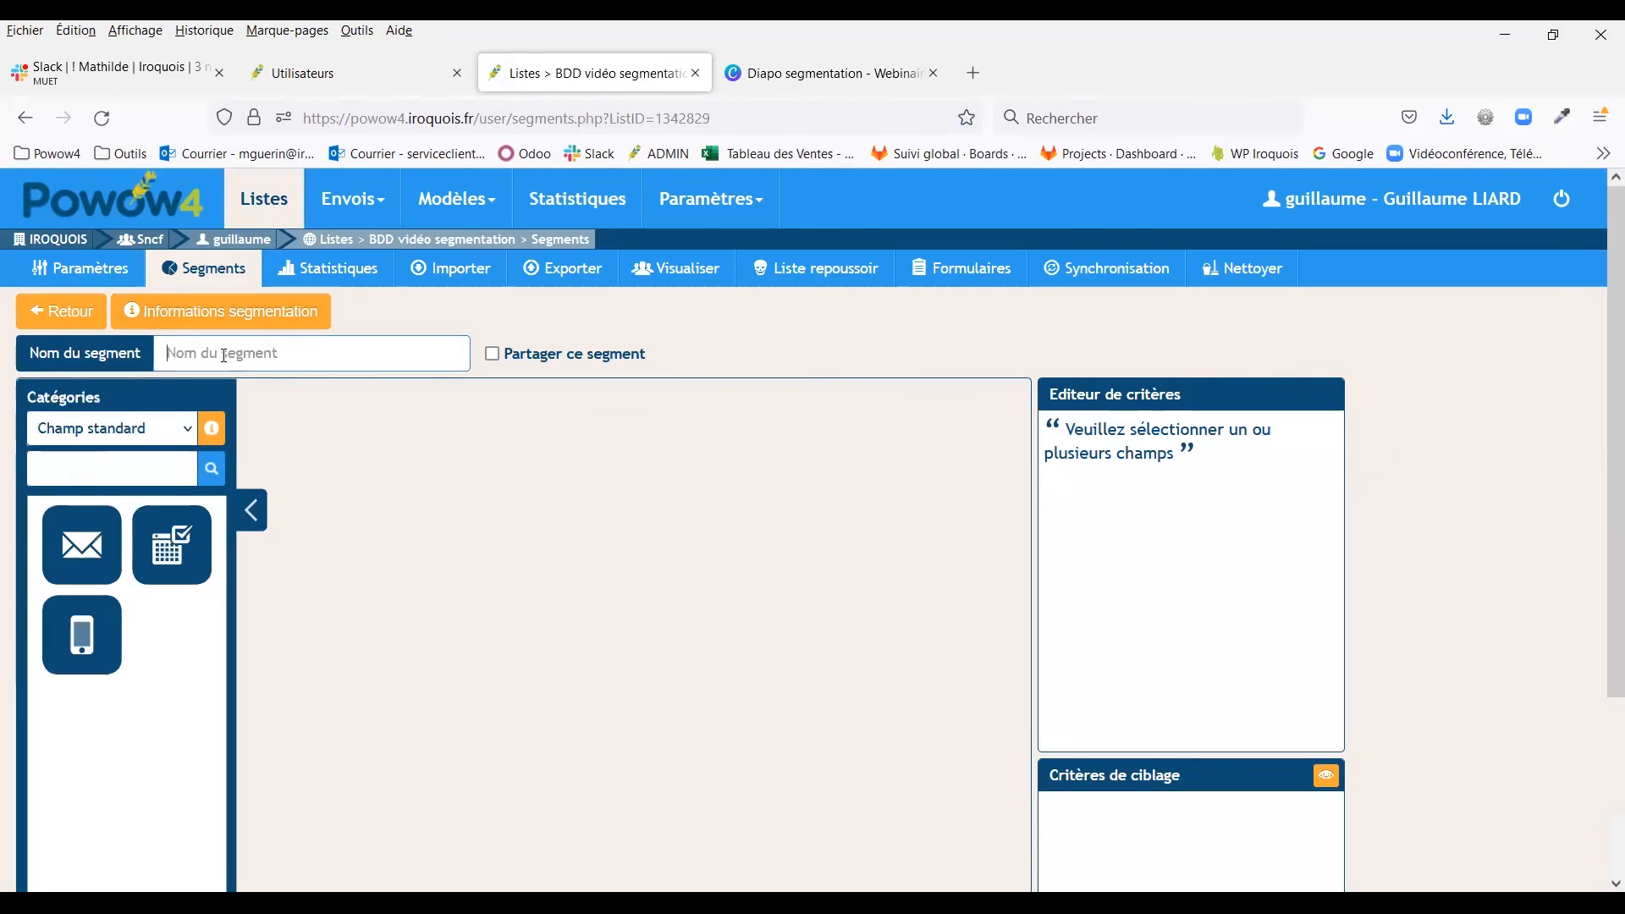
{"action": "key", "text": "ctrl+v"}
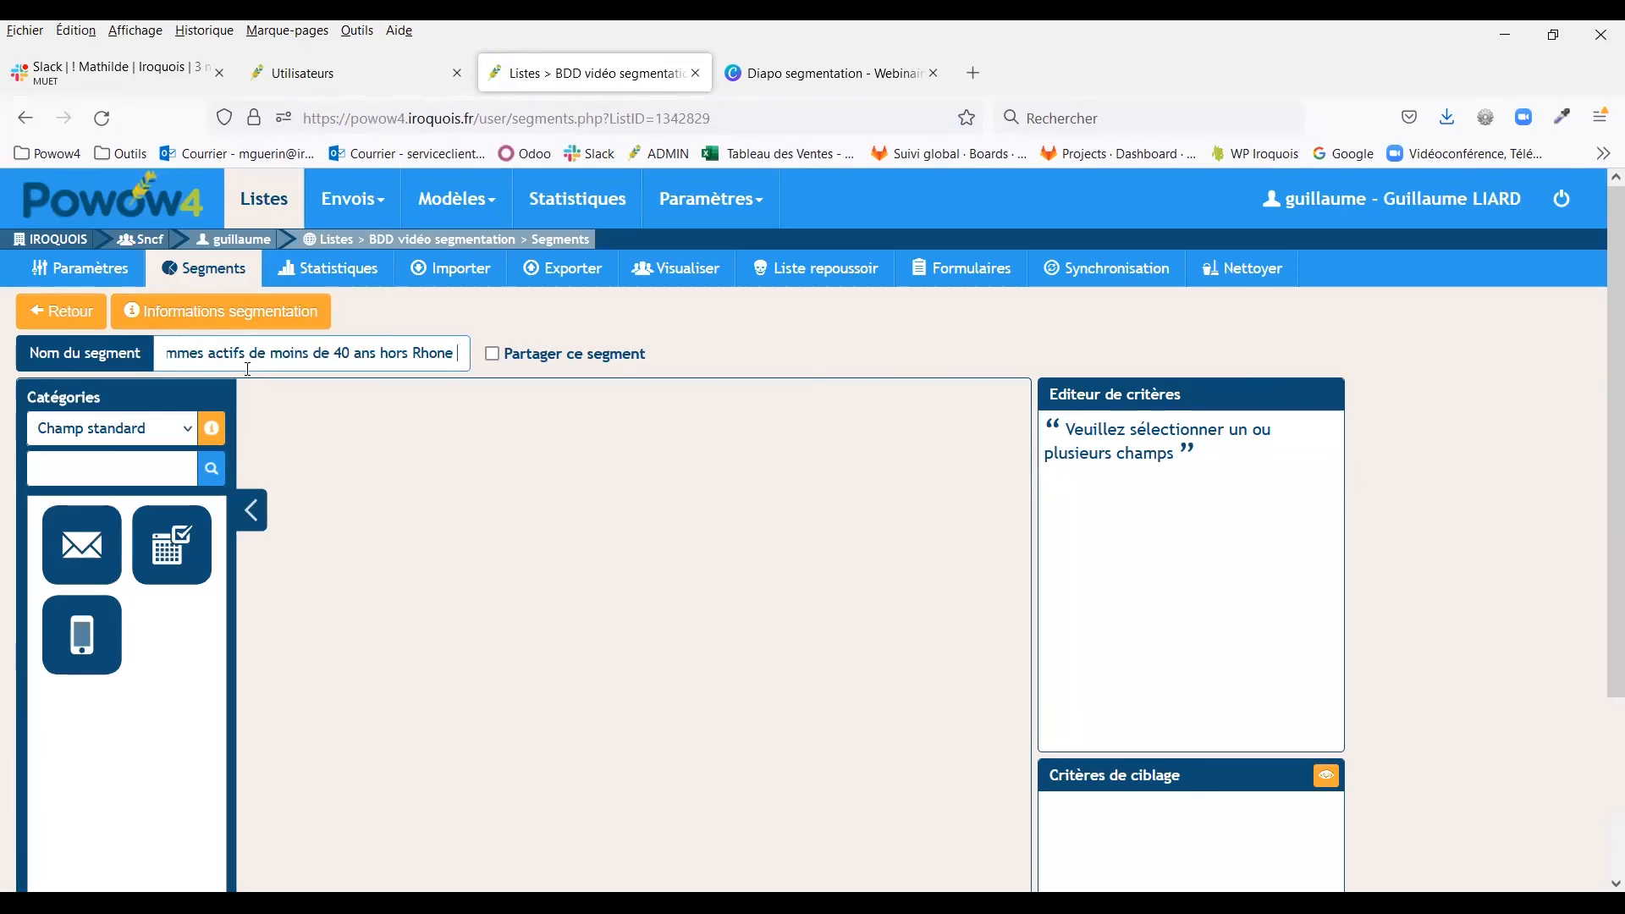
{"action": "left_click_drag", "start_coordinate": [174, 361], "coordinate": [490, 354]}
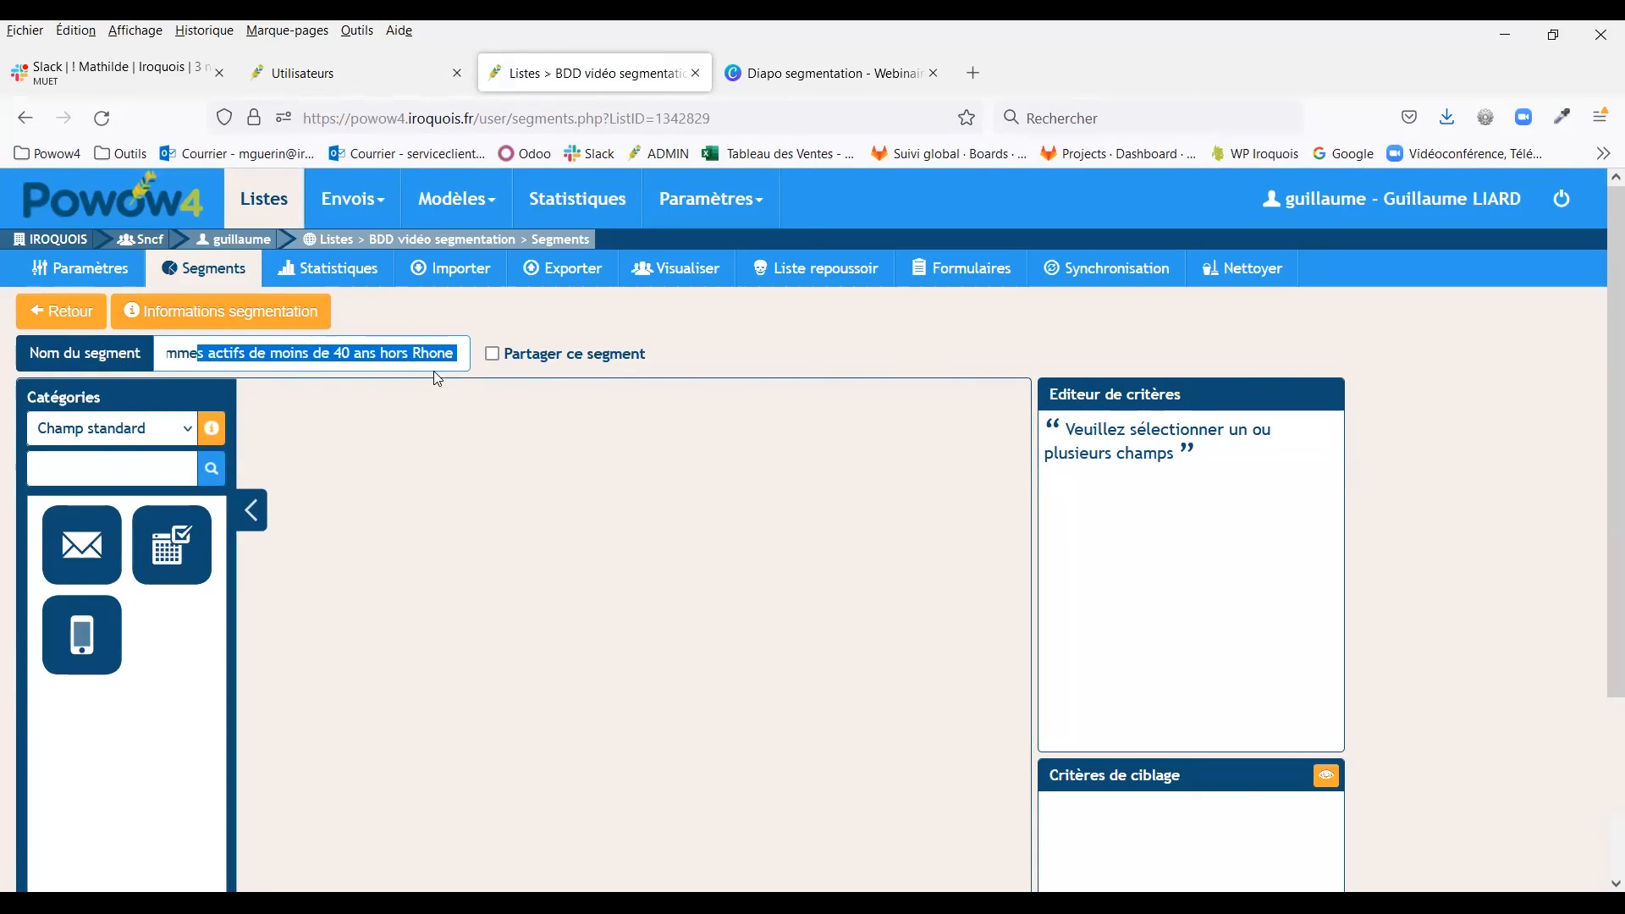
{"action": "left_click", "coordinate": [381, 354]}
{"action": "left_click_drag", "start_coordinate": [324, 356], "coordinate": [103, 366]}
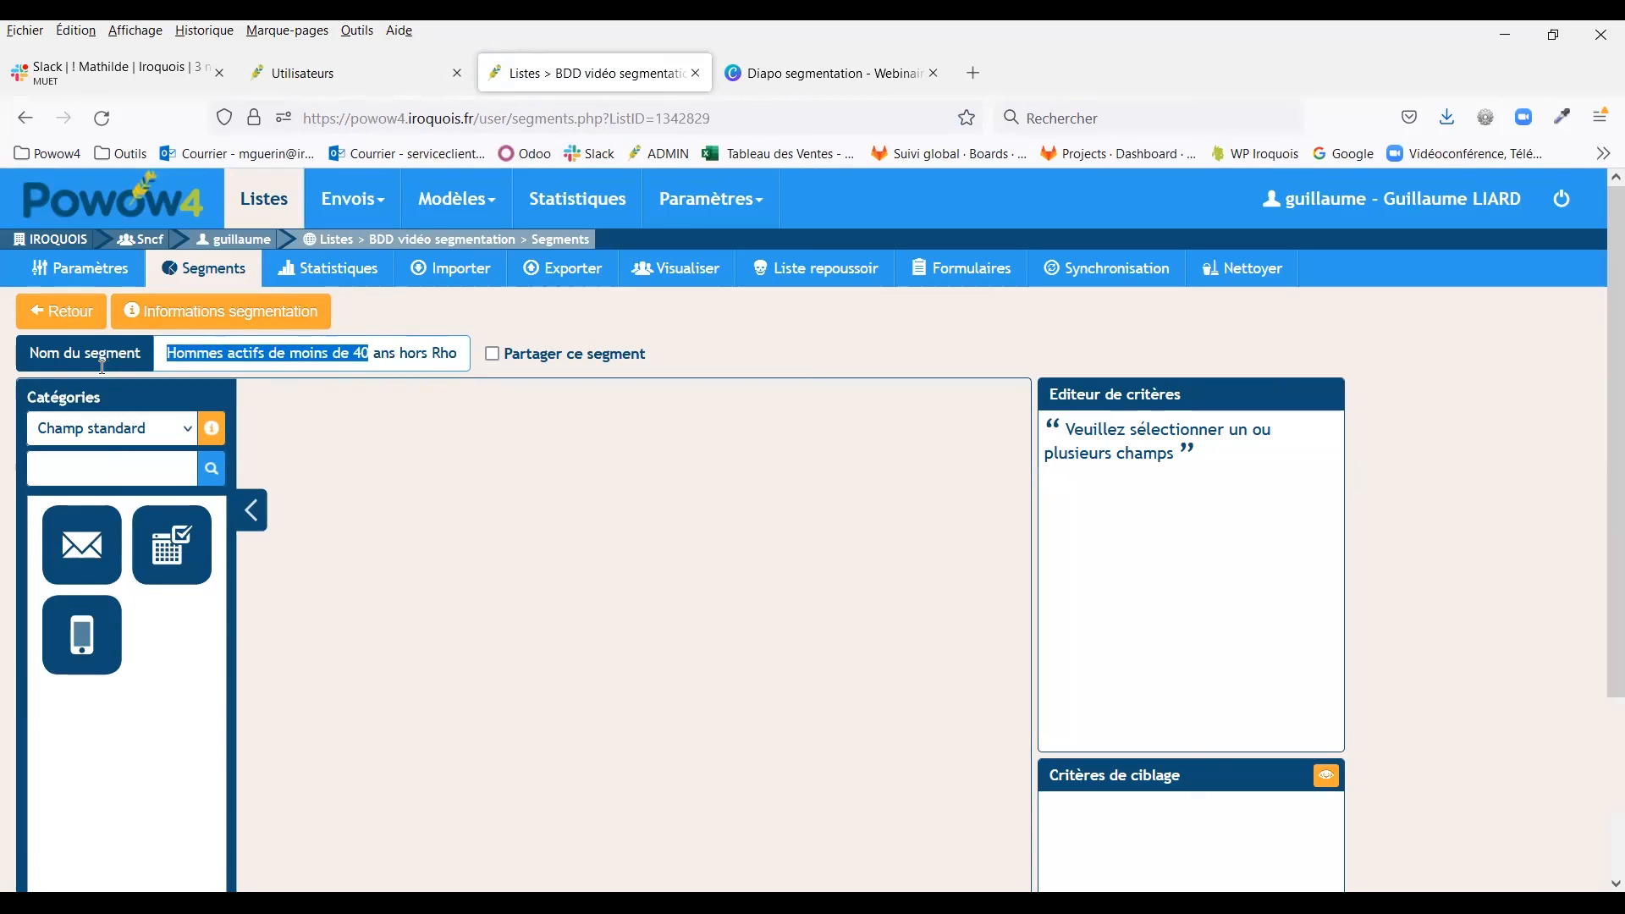
Step: From the Champ personnalisé category, place the Civilité field on the canvas and set its condition to selection with the value Monsieur
{"action": "left_click", "coordinate": [88, 435]}
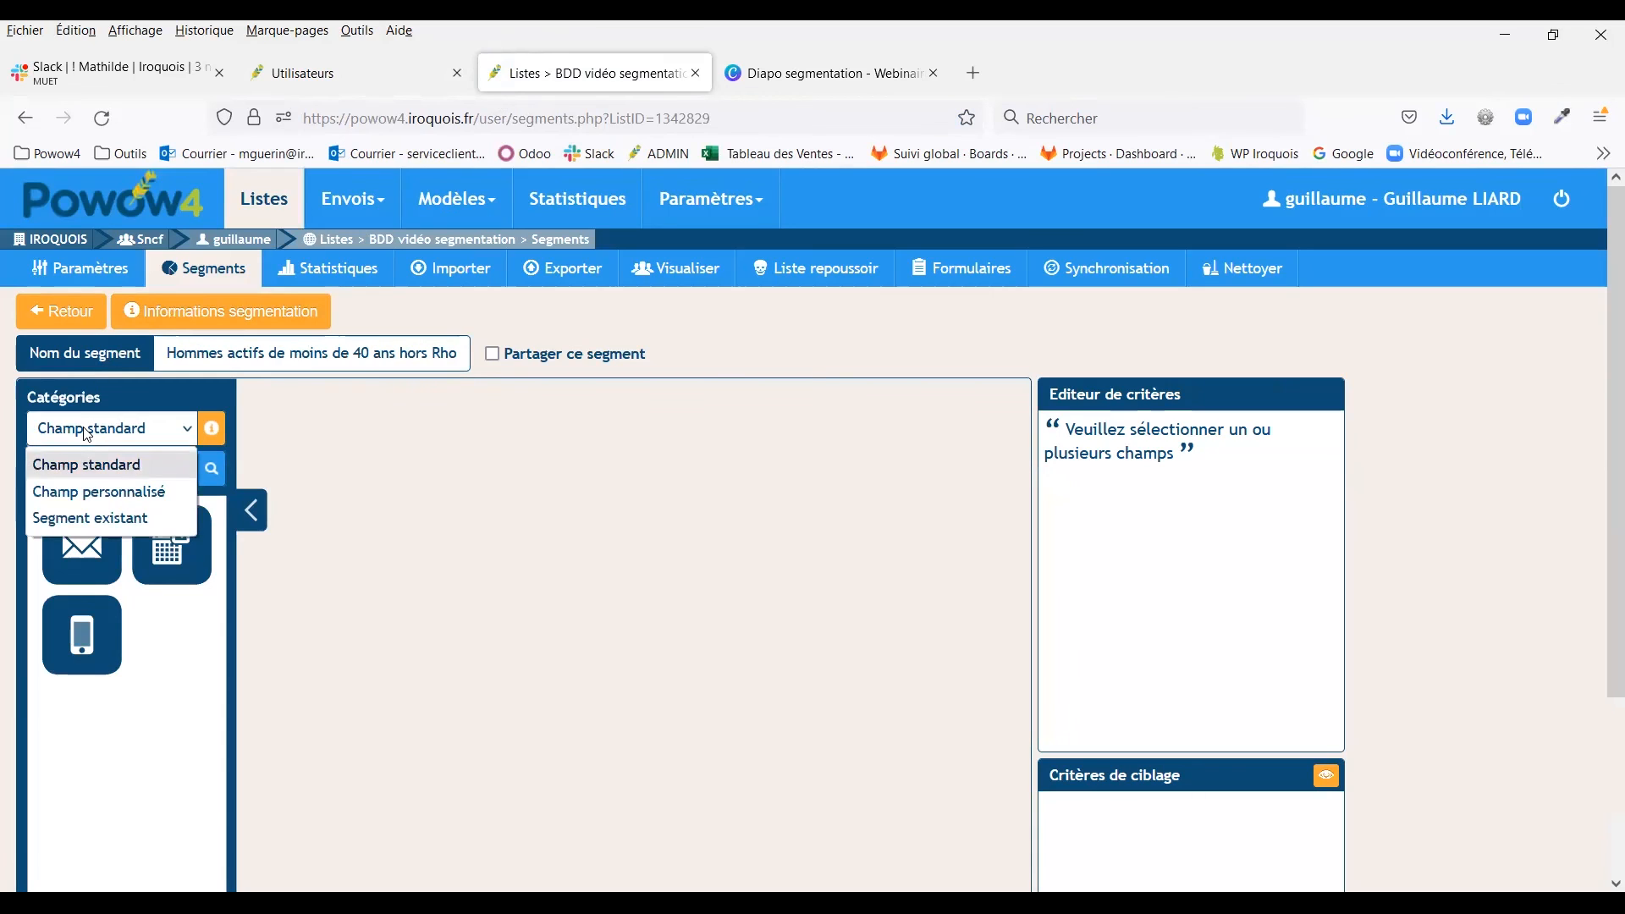
{"action": "left_click", "coordinate": [85, 494]}
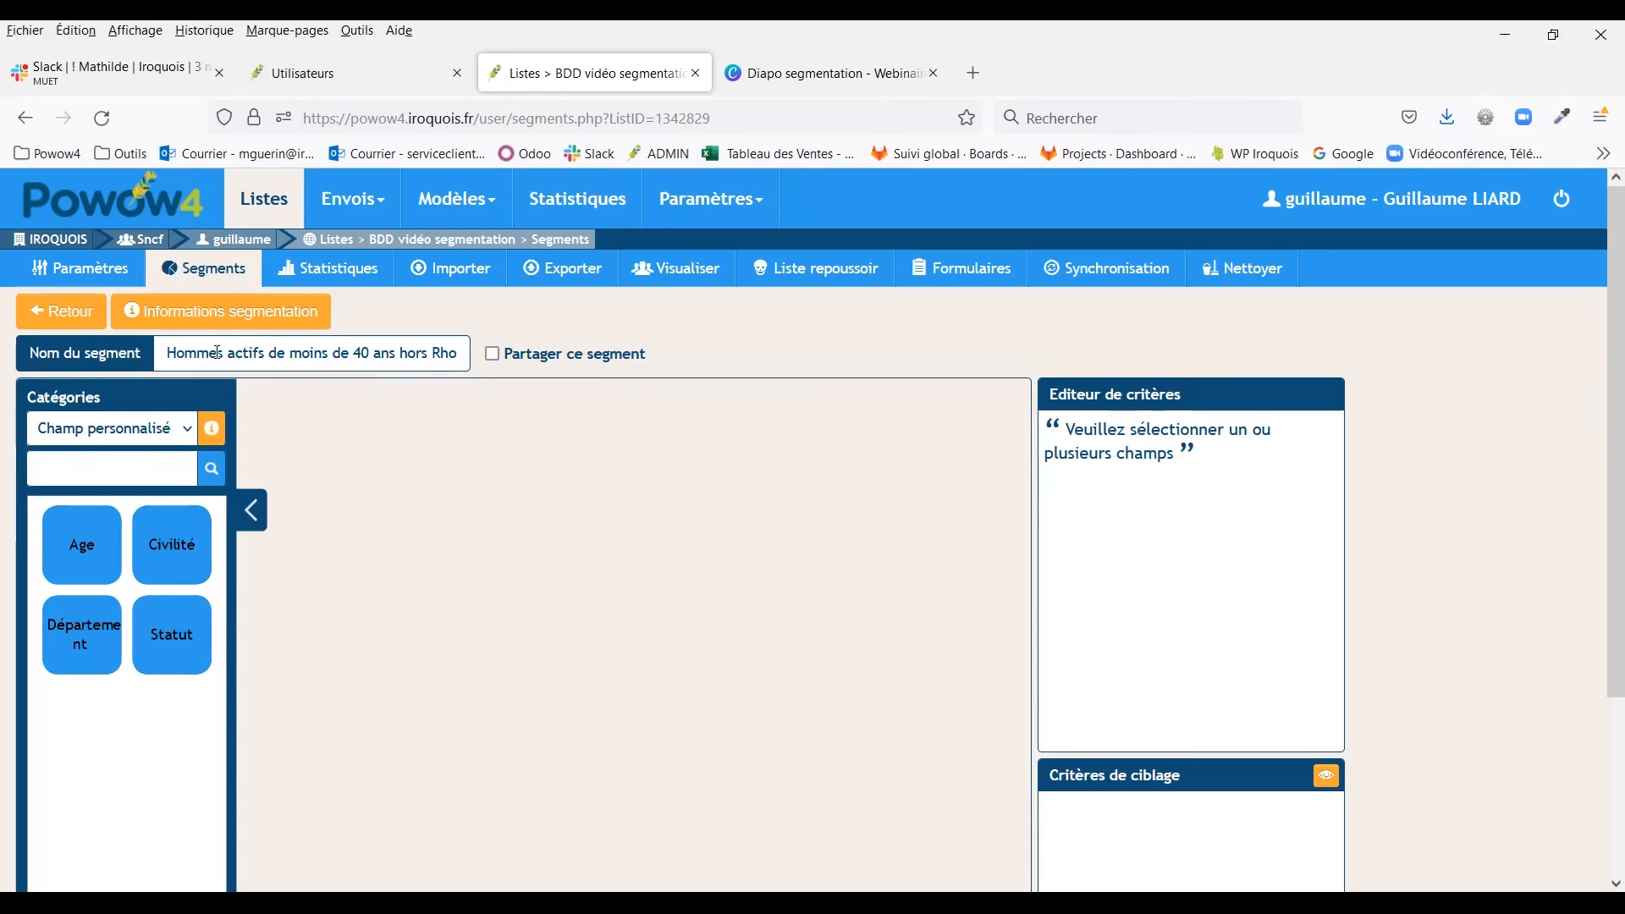
{"action": "left_click_drag", "start_coordinate": [183, 542], "coordinate": [487, 482]}
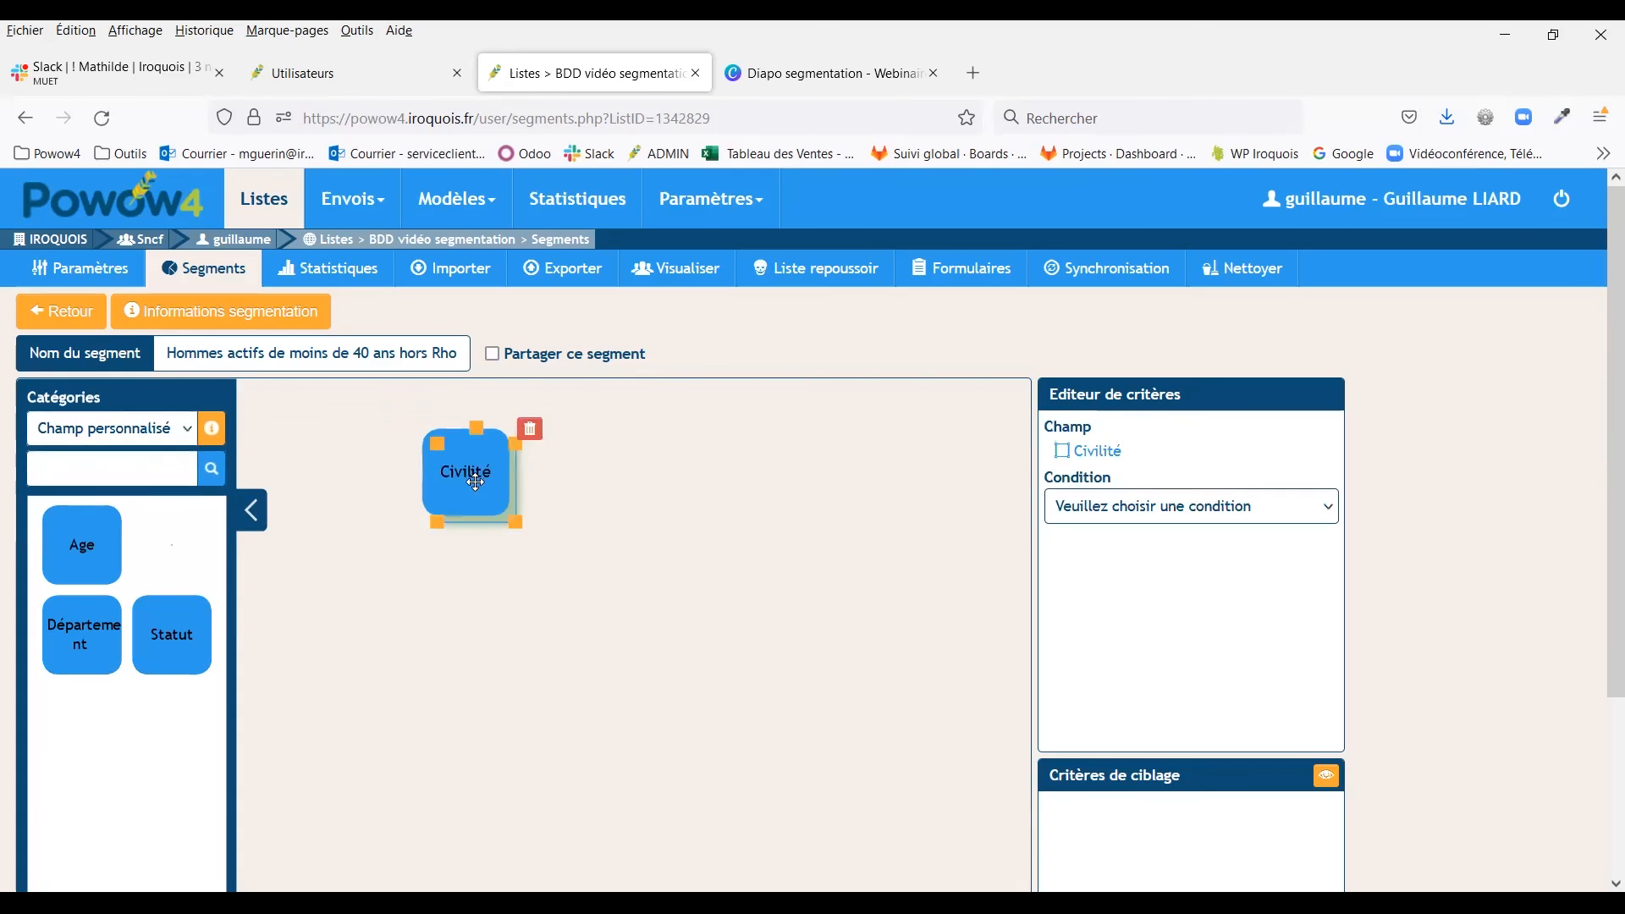
{"action": "left_click", "coordinate": [1161, 518]}
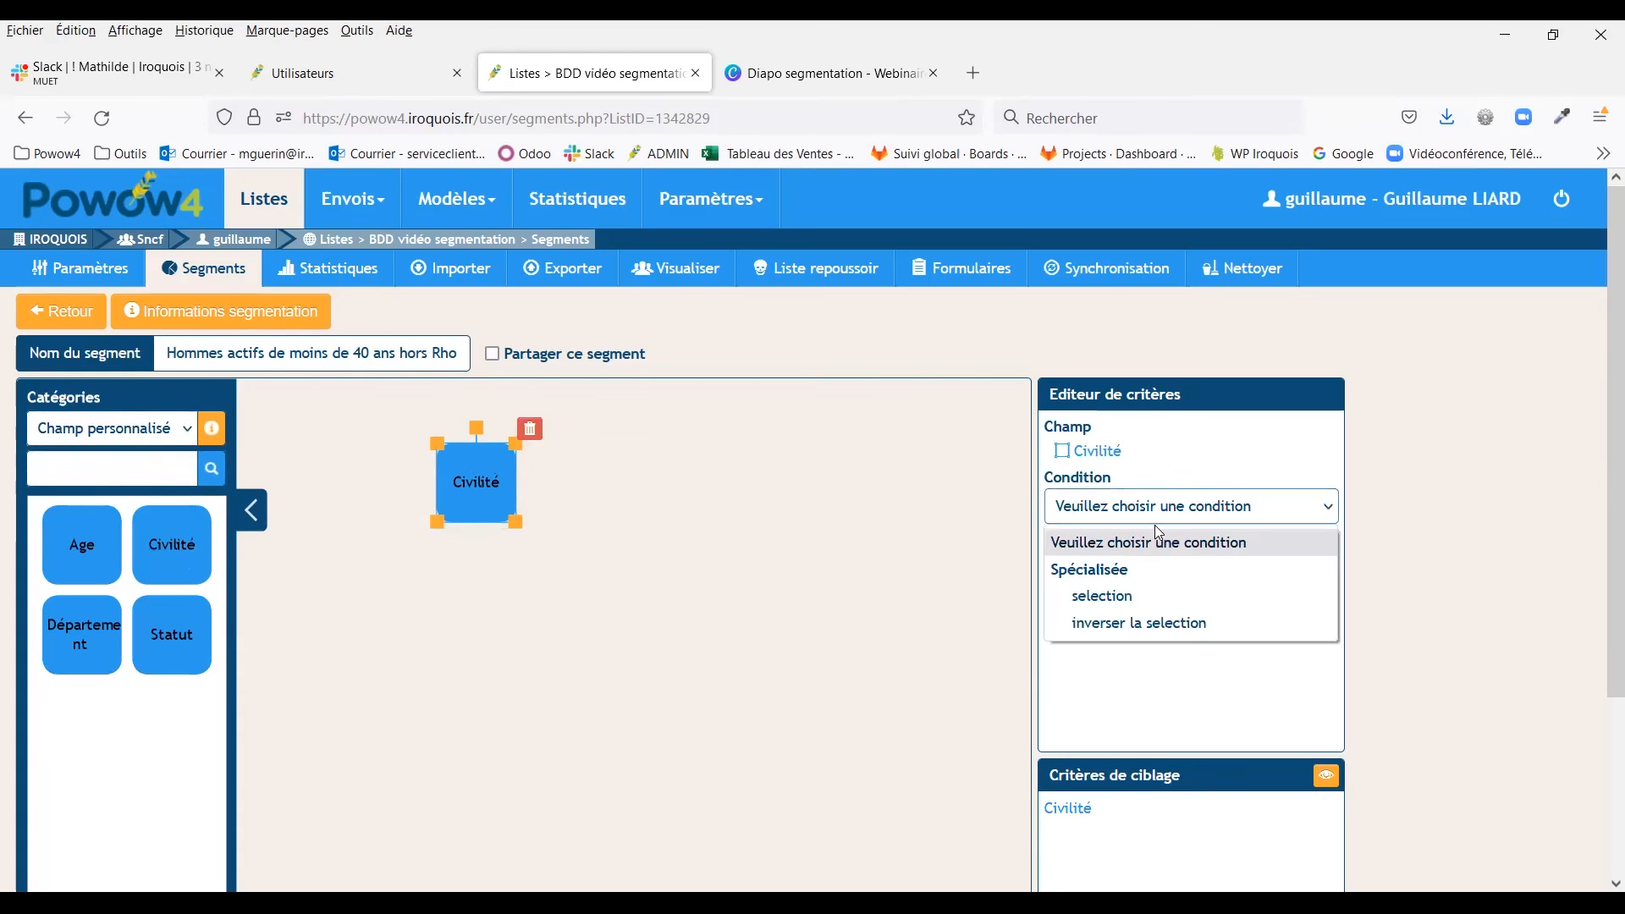
{"action": "left_click", "coordinate": [1128, 599]}
{"action": "left_click", "coordinate": [1090, 595]}
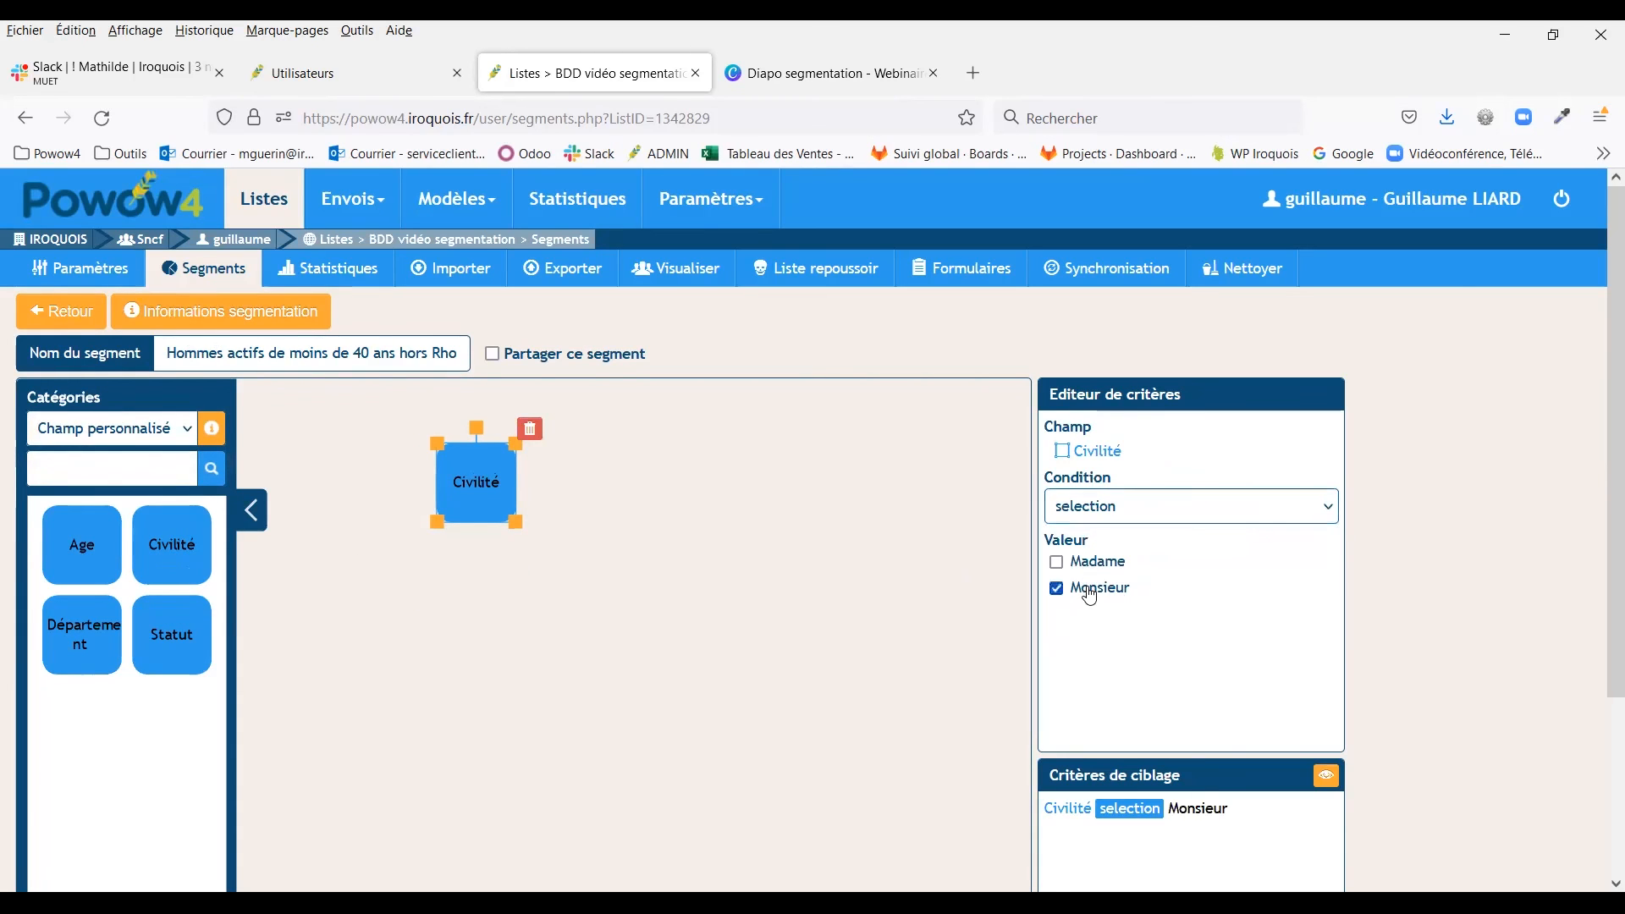
{"action": "left_click", "coordinate": [690, 611]}
Step: Place the Statut field overlapping the corner of Civilité and set its condition to selection with the value actif
{"action": "left_click_drag", "start_coordinate": [173, 632], "coordinate": [550, 540]}
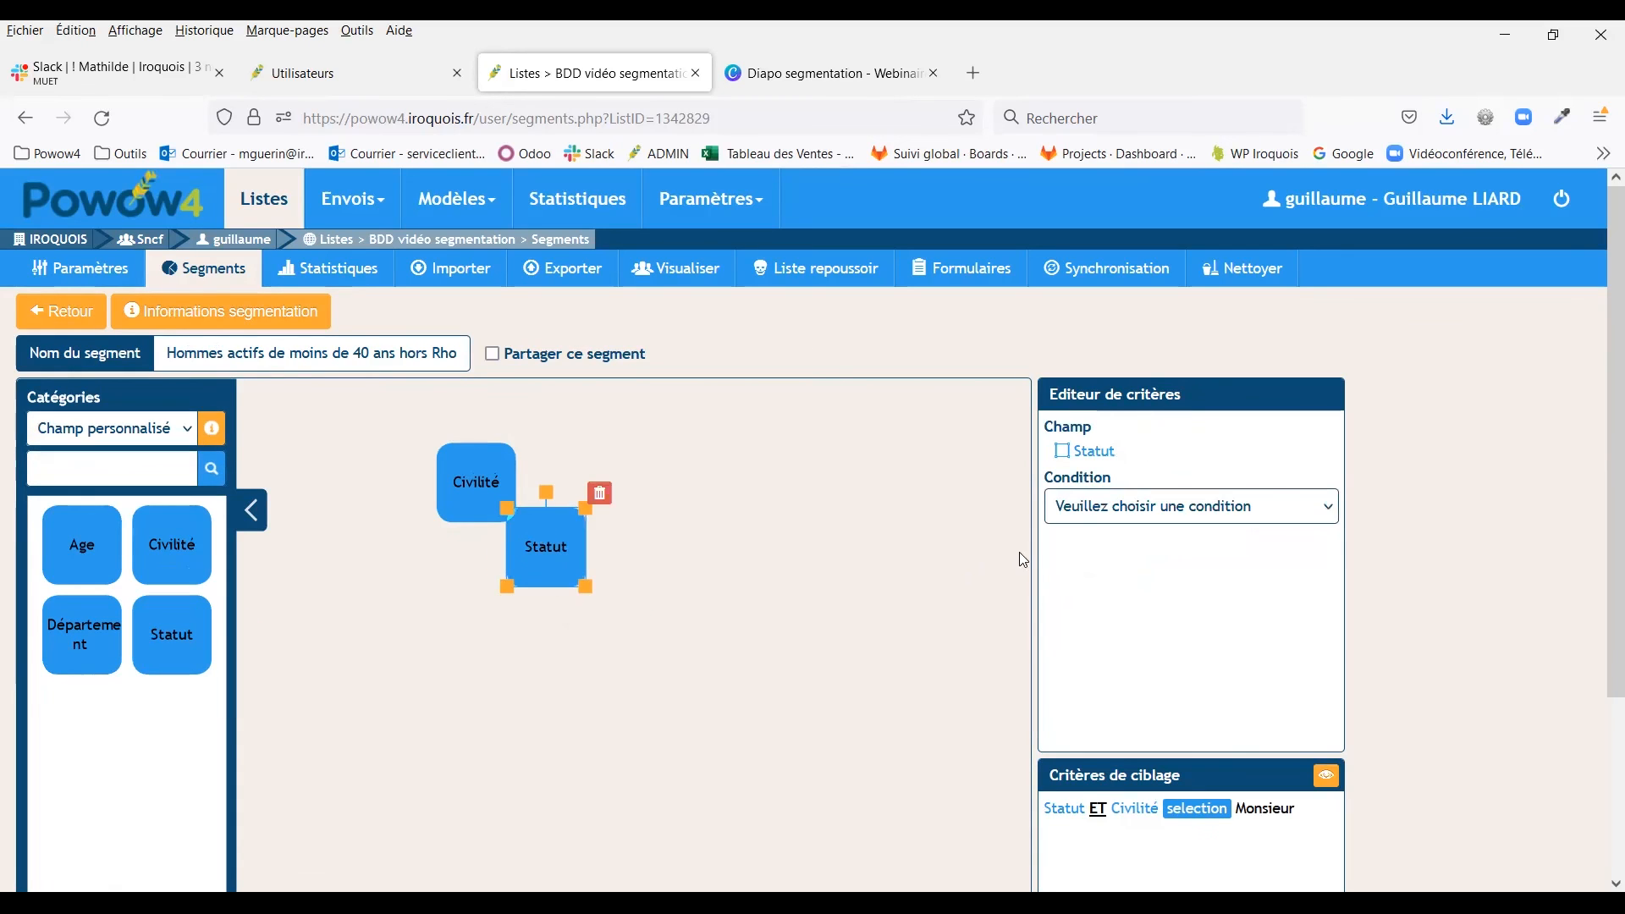
{"action": "left_click", "coordinate": [1090, 513]}
{"action": "left_click", "coordinate": [1101, 588]}
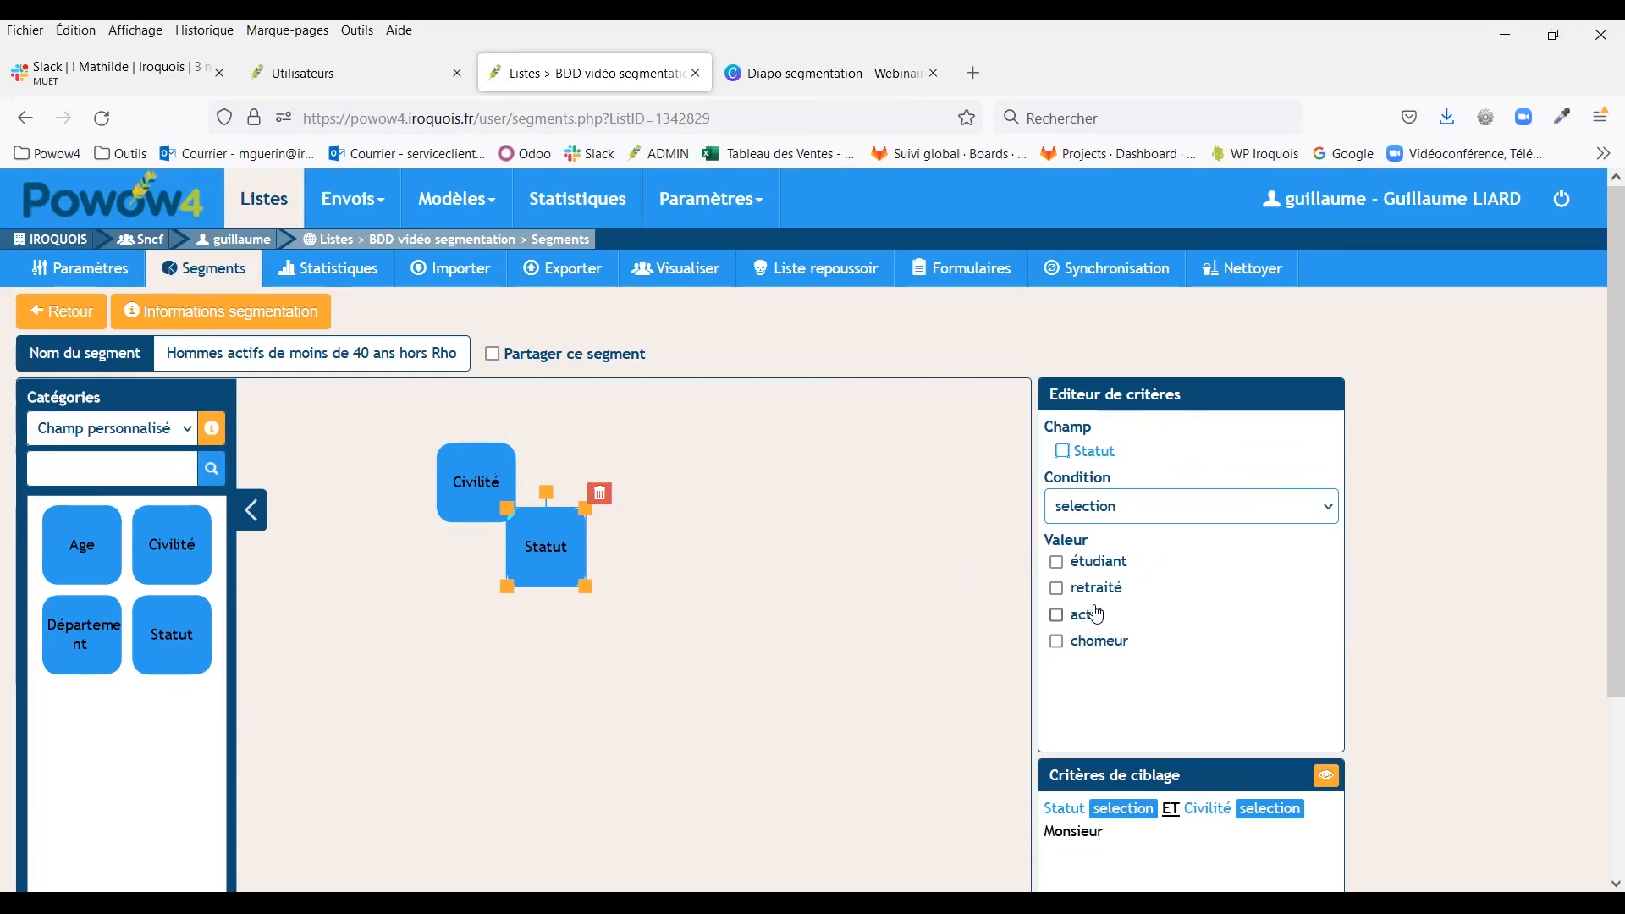
{"action": "left_click", "coordinate": [1098, 622]}
{"action": "left_click", "coordinate": [495, 687]}
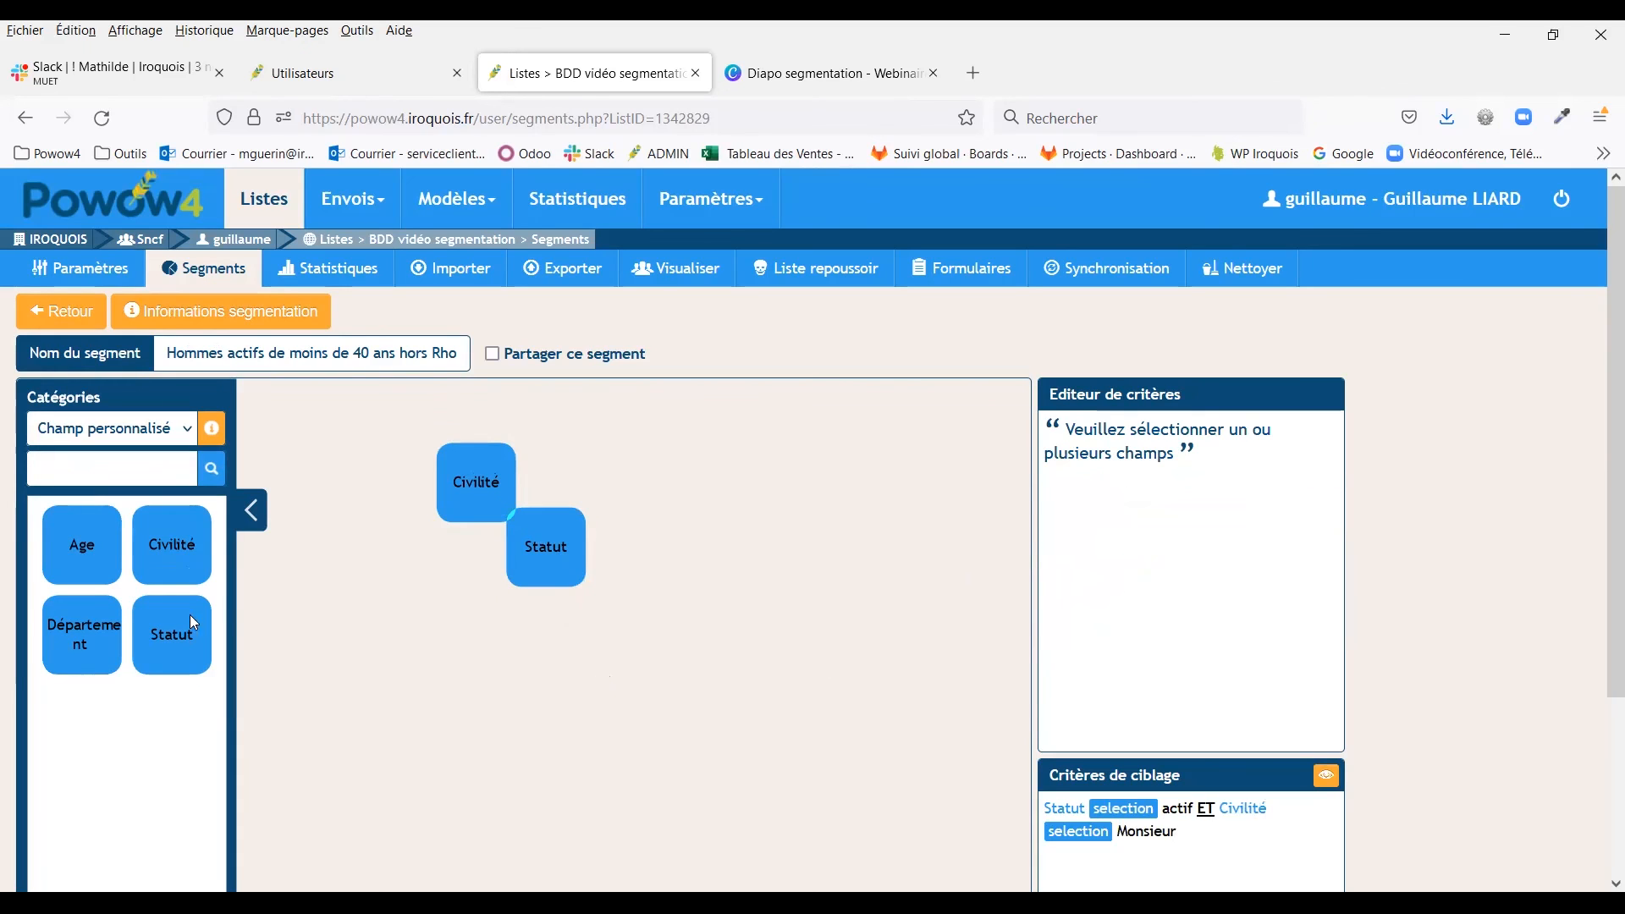
Step: Place the Age field overlapping the corner of Statut, set its condition to inférieur à 40, and calculate the segment
{"action": "left_click_drag", "start_coordinate": [78, 563], "coordinate": [607, 610]}
{"action": "left_click", "coordinate": [1077, 505]}
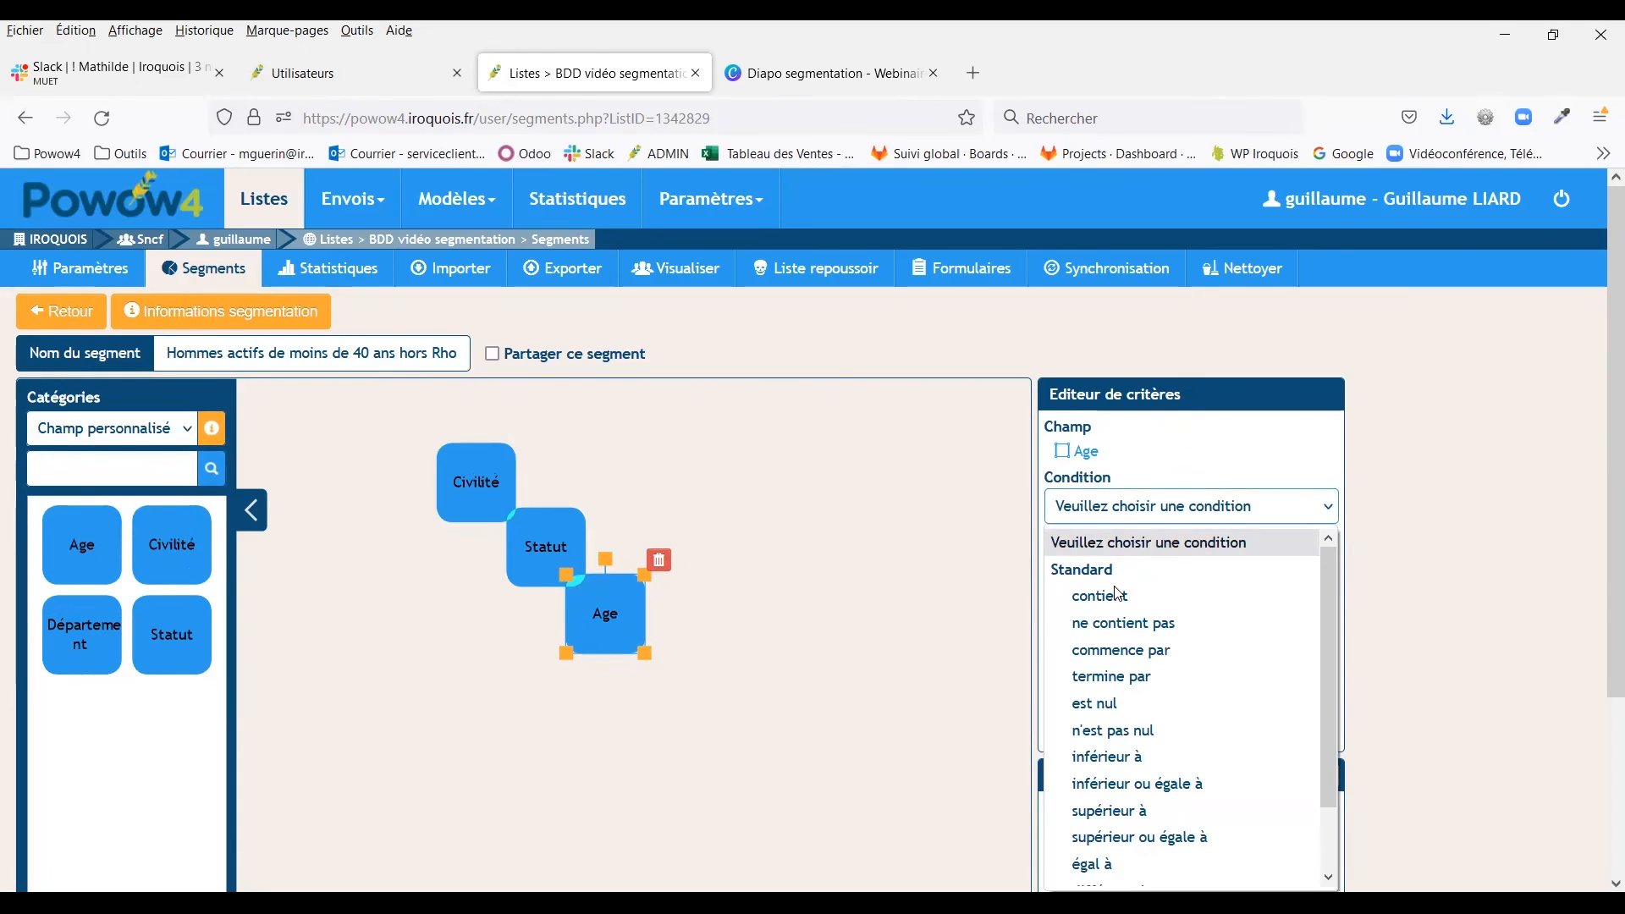
{"action": "left_click", "coordinate": [1132, 759]}
{"action": "left_click", "coordinate": [1115, 565]}
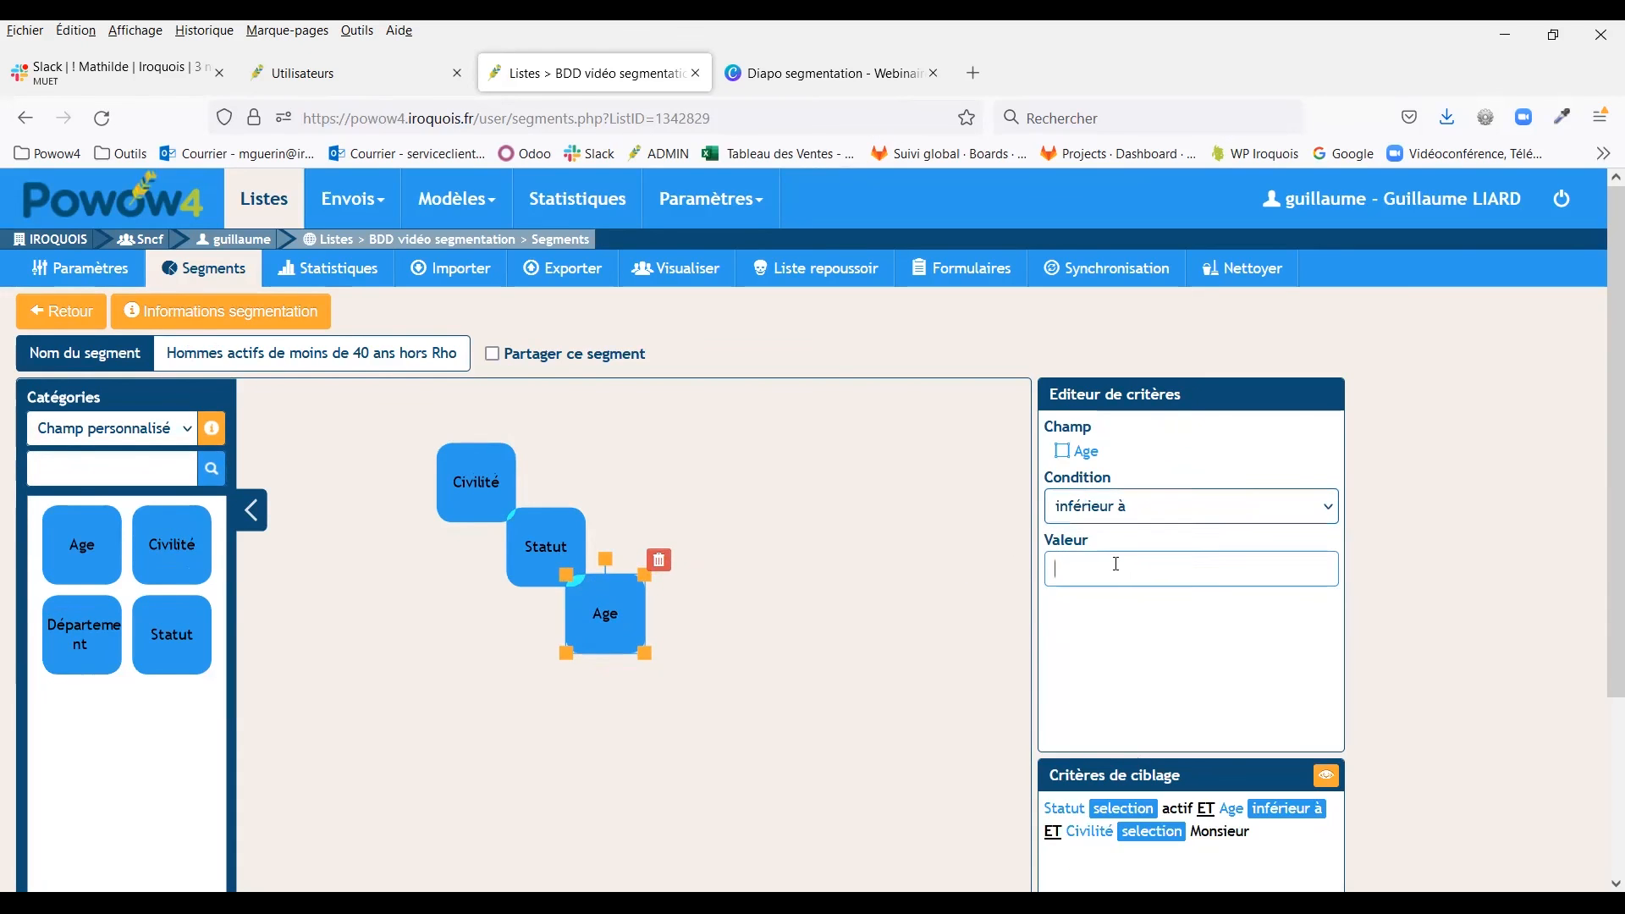
{"action": "type", "text": "40"}
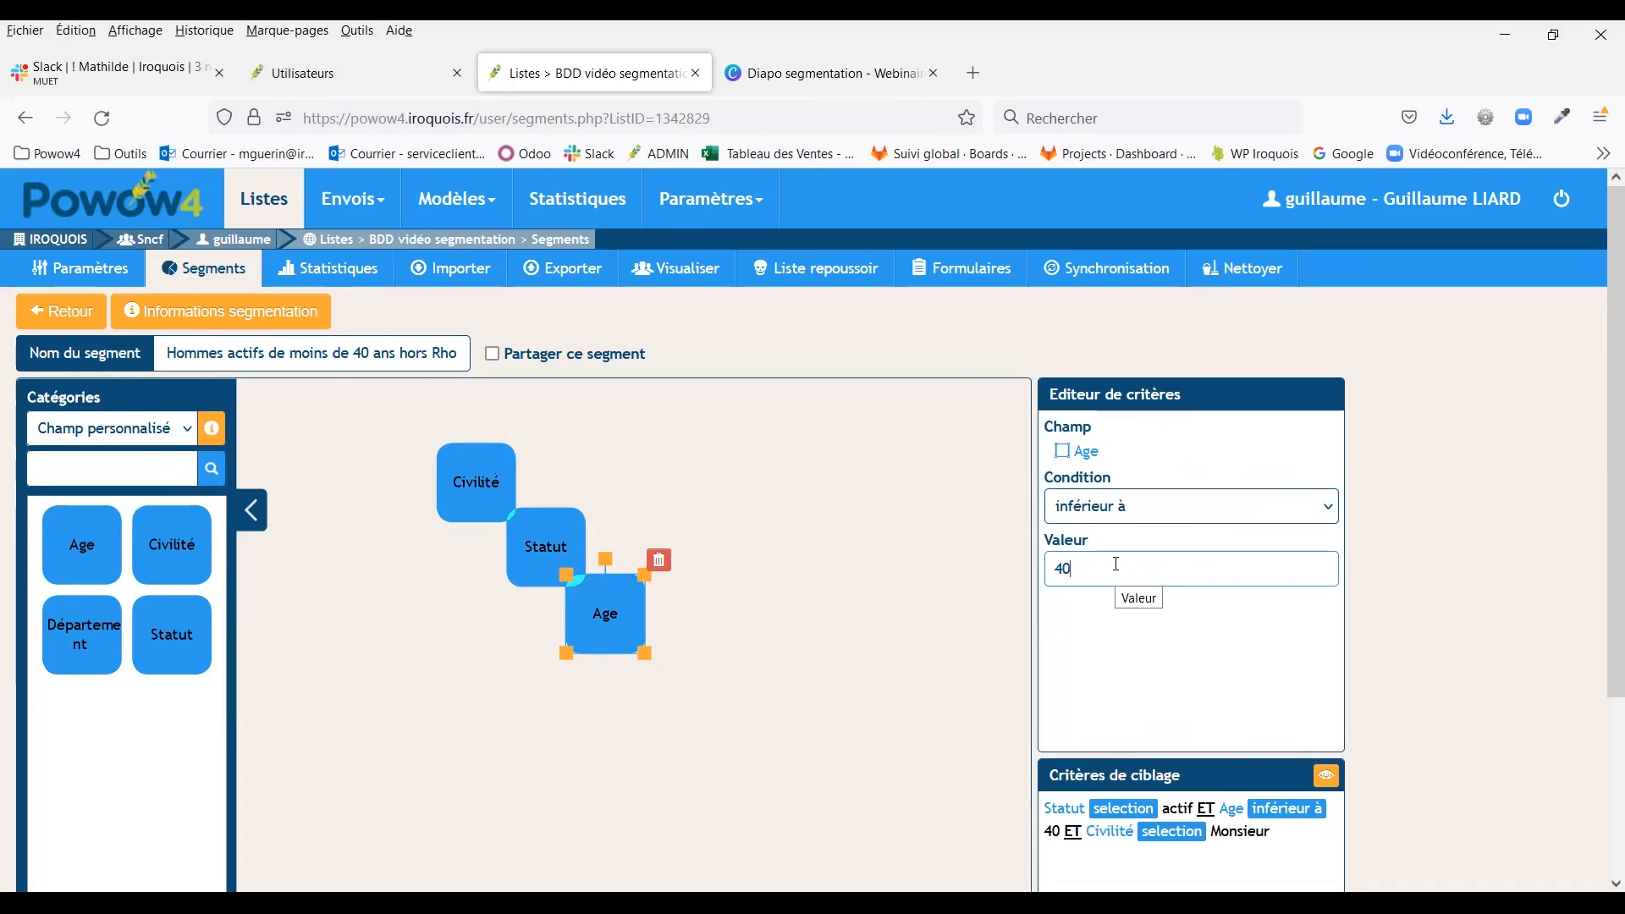
{"action": "left_click", "coordinate": [833, 616]}
{"action": "scroll", "coordinate": [881, 633], "scroll_direction": "down", "scroll_amount": 2}
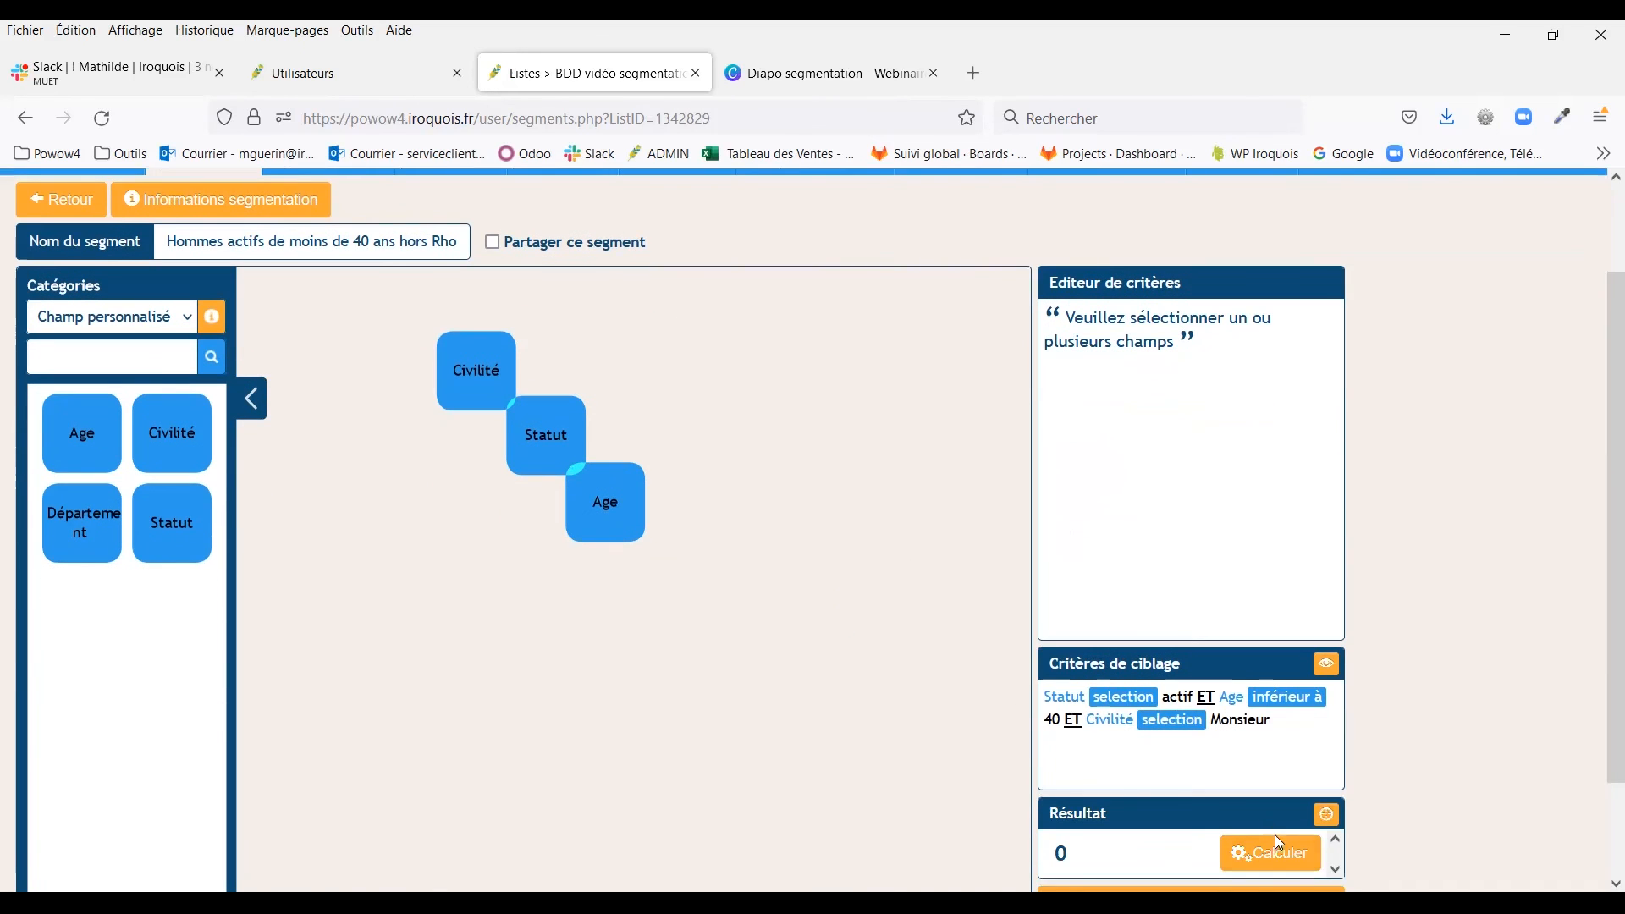
{"action": "left_click", "coordinate": [1288, 853]}
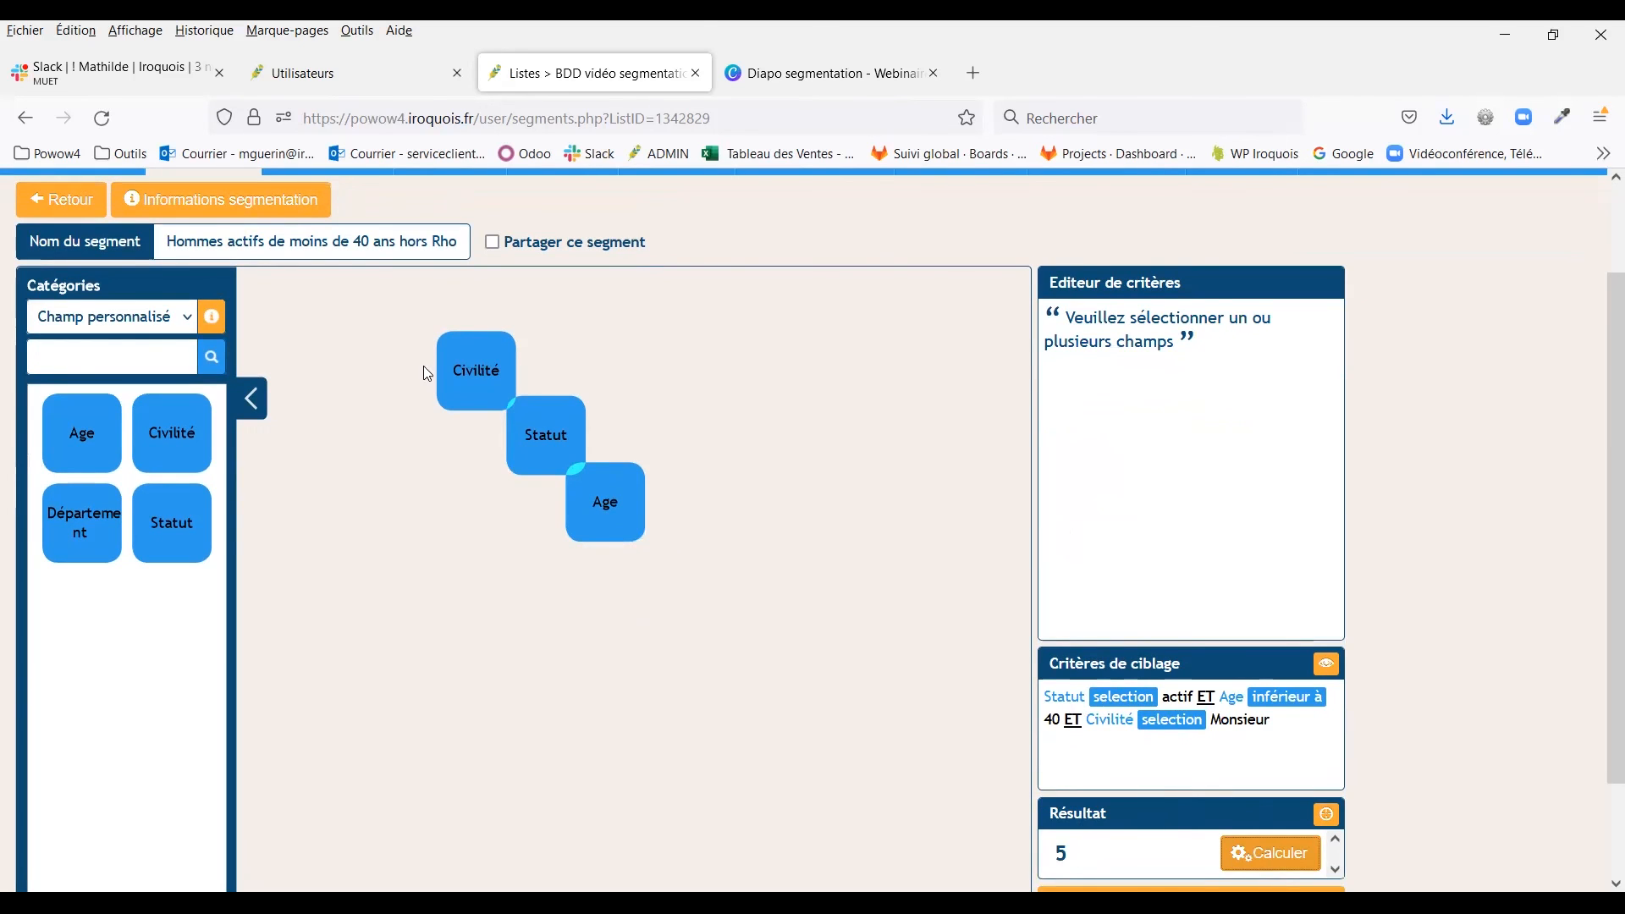
Step: Group the Civilité, Statut and Age fields on the canvas
{"action": "left_click_drag", "start_coordinate": [406, 252], "coordinate": [480, 250]}
{"action": "left_click_drag", "start_coordinate": [381, 338], "coordinate": [694, 586]}
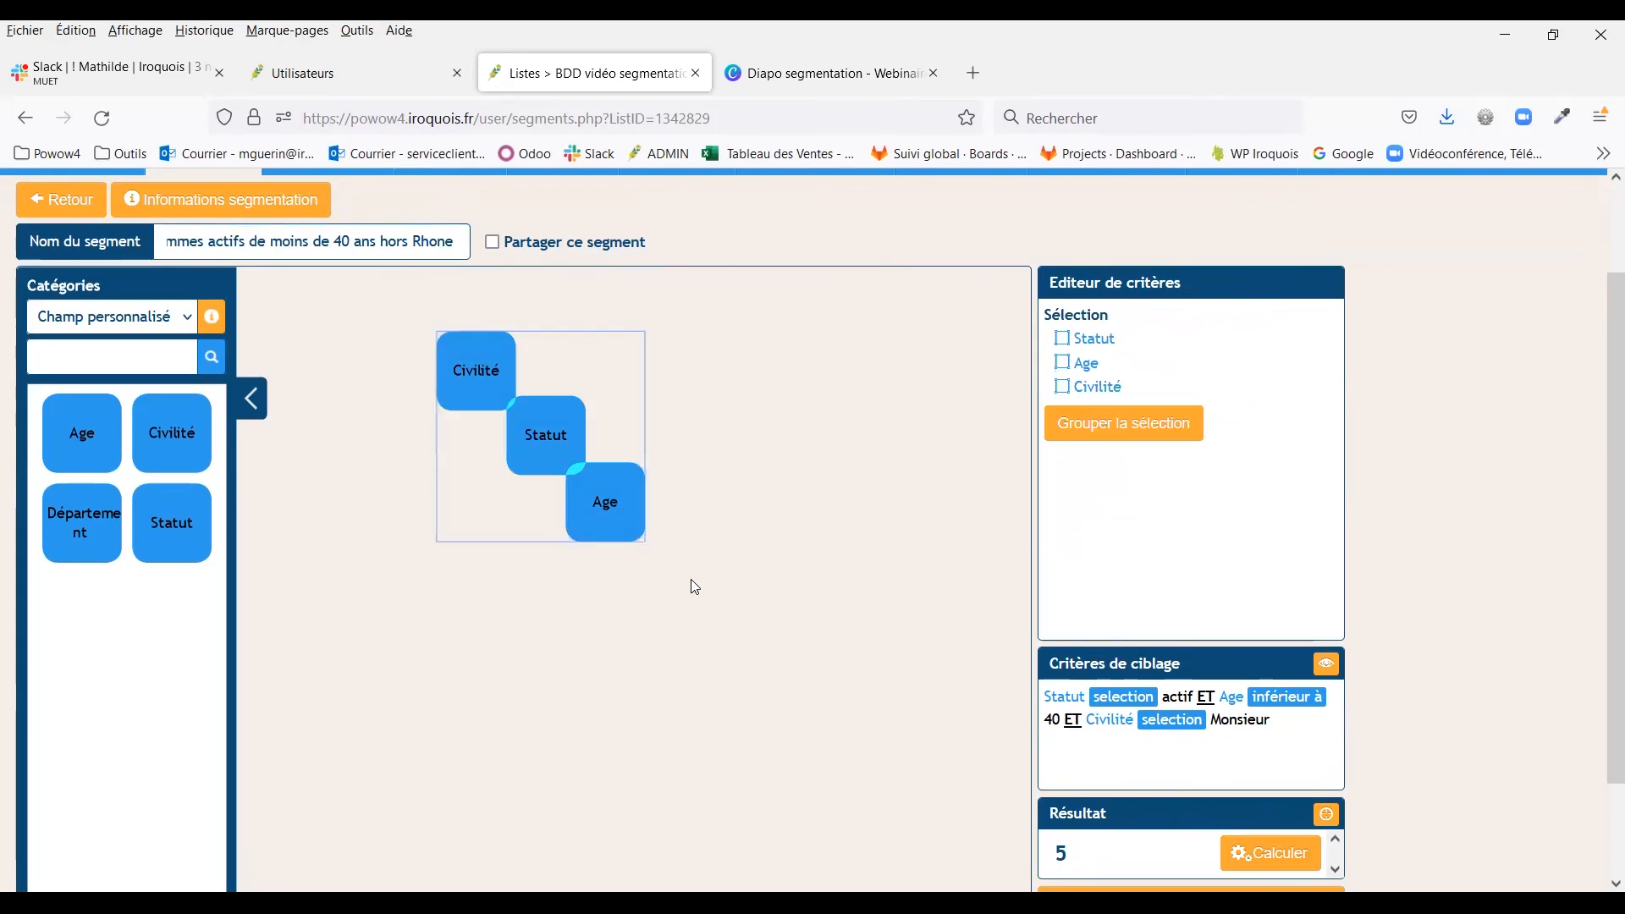
{"action": "left_click", "coordinate": [1118, 447]}
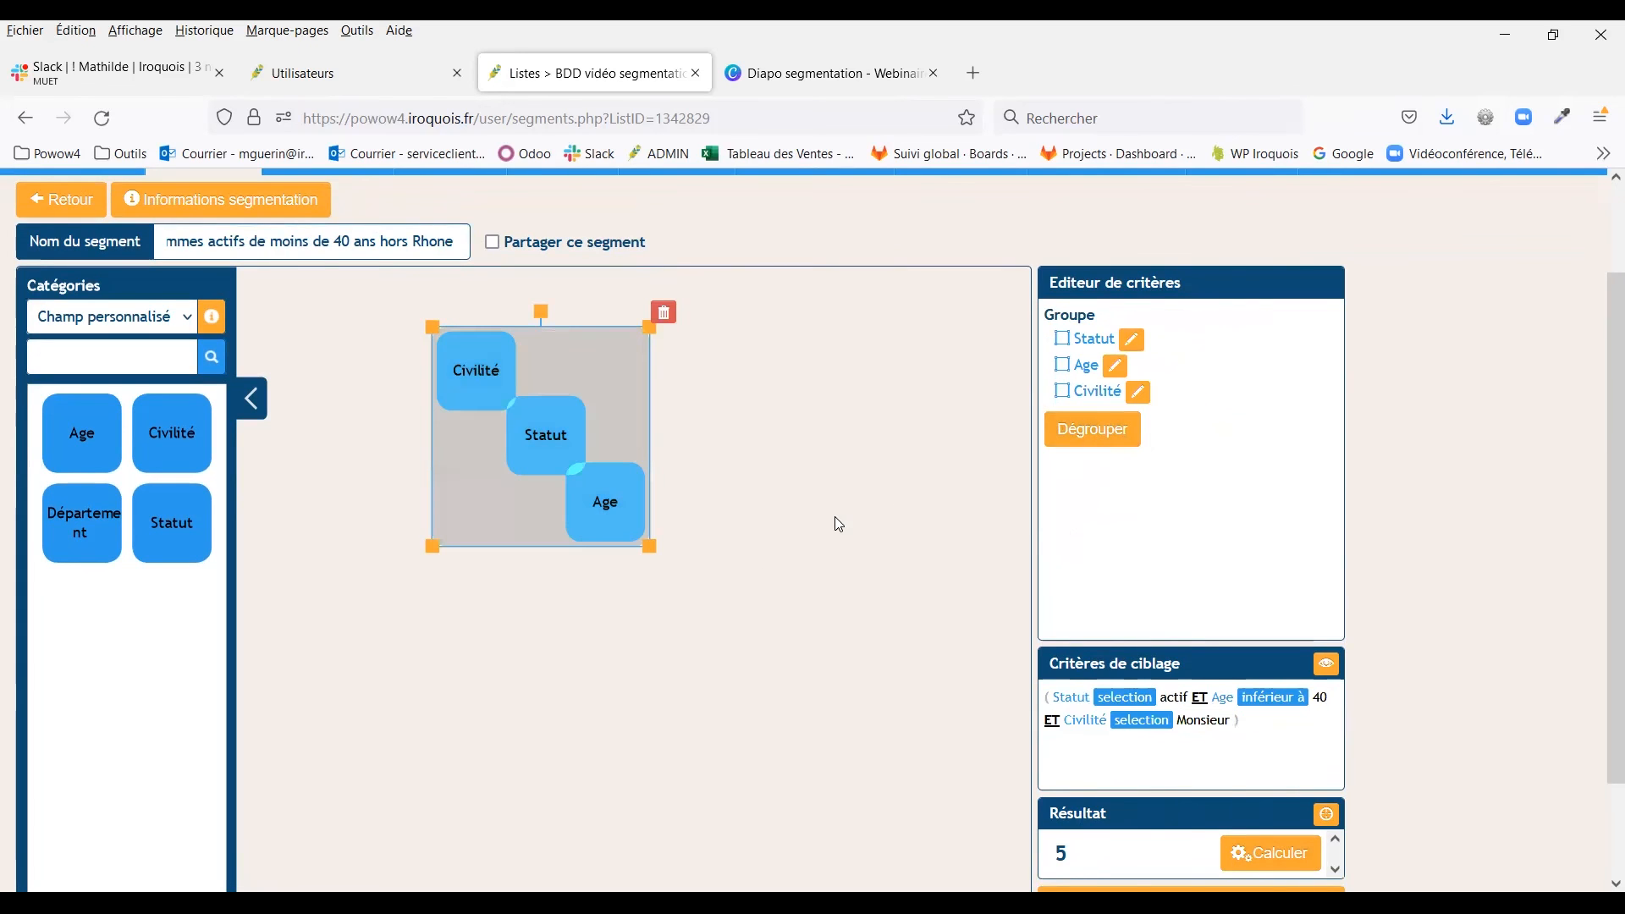
{"action": "left_click", "coordinate": [834, 523]}
Step: Place the Département field overlapping the group's lower edge and set its condition to selection with the values 74, 01 and 93
{"action": "left_click_drag", "start_coordinate": [70, 540], "coordinate": [452, 584]}
{"action": "left_click", "coordinate": [1193, 396]}
{"action": "left_click", "coordinate": [1141, 480]}
{"action": "left_click", "coordinate": [1057, 476]}
{"action": "left_click", "coordinate": [1057, 503]}
{"action": "left_click", "coordinate": [1056, 530]}
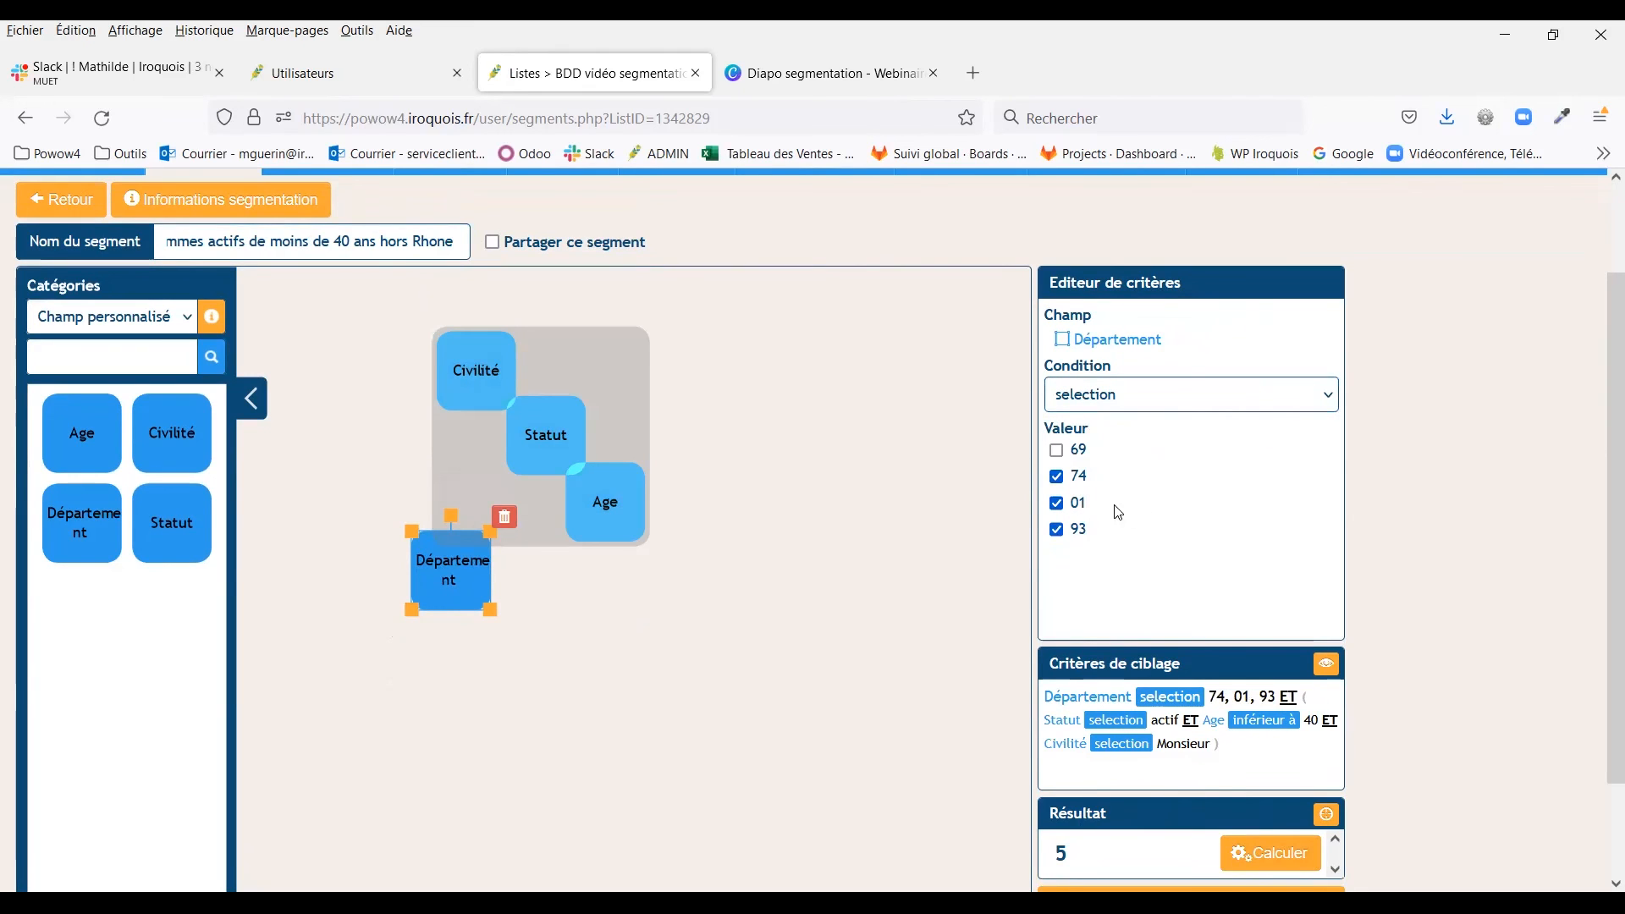
Step: Calculate the segment with the Département criterion included and return to the segment list
{"action": "scroll", "coordinate": [1100, 520], "scroll_direction": "down", "scroll_amount": 2}
{"action": "left_click", "coordinate": [1238, 758]}
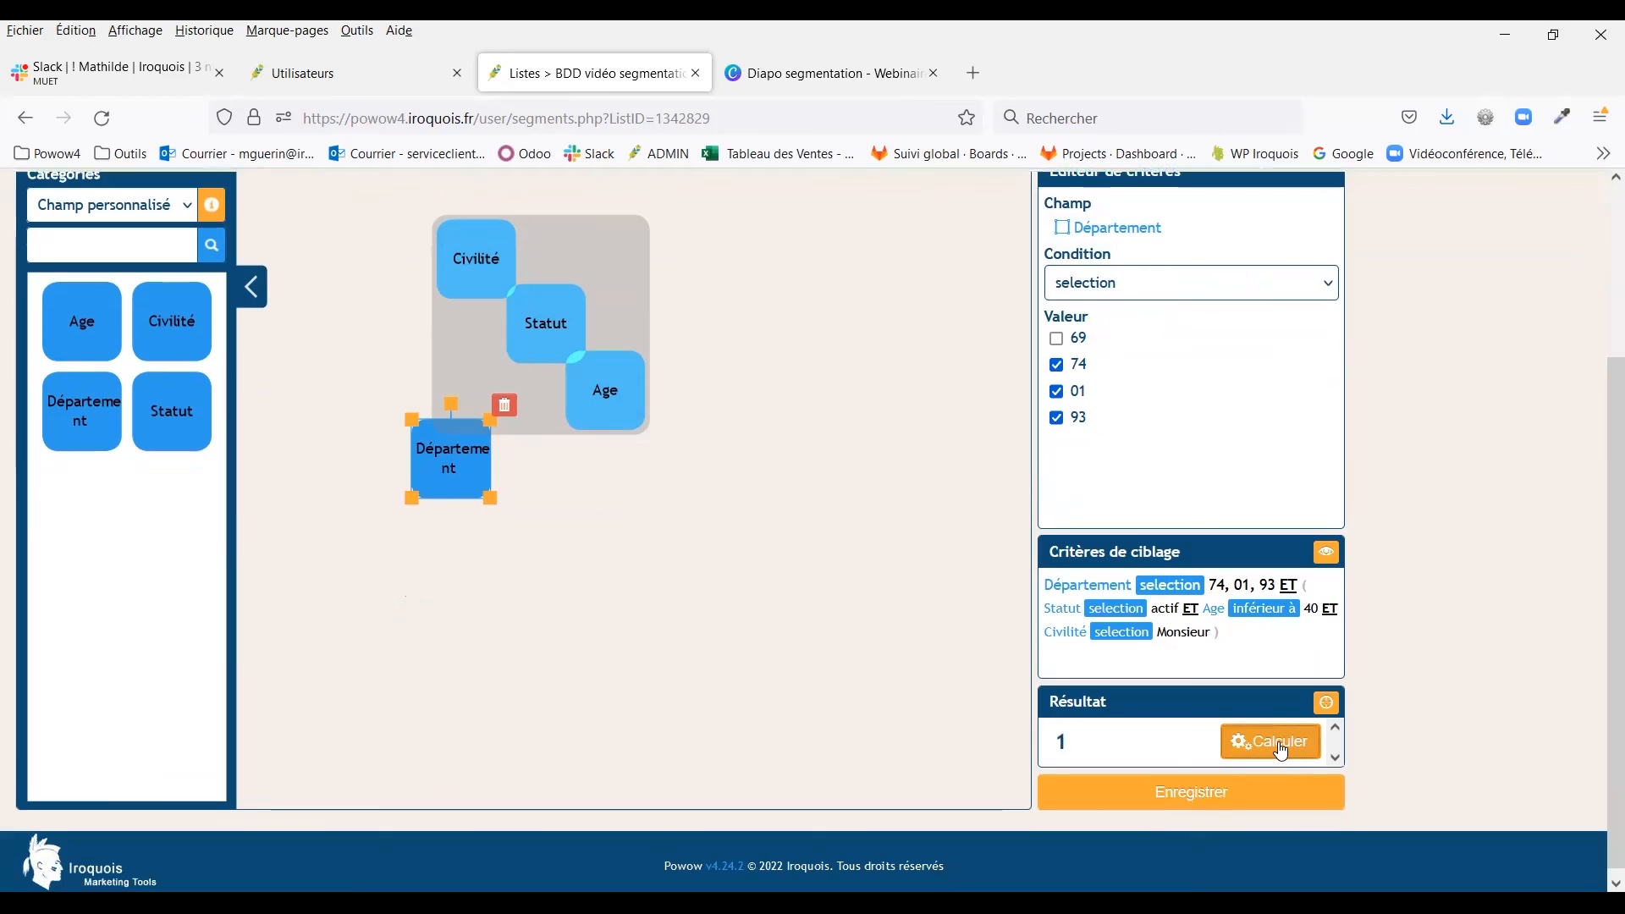
{"action": "left_click", "coordinate": [806, 627]}
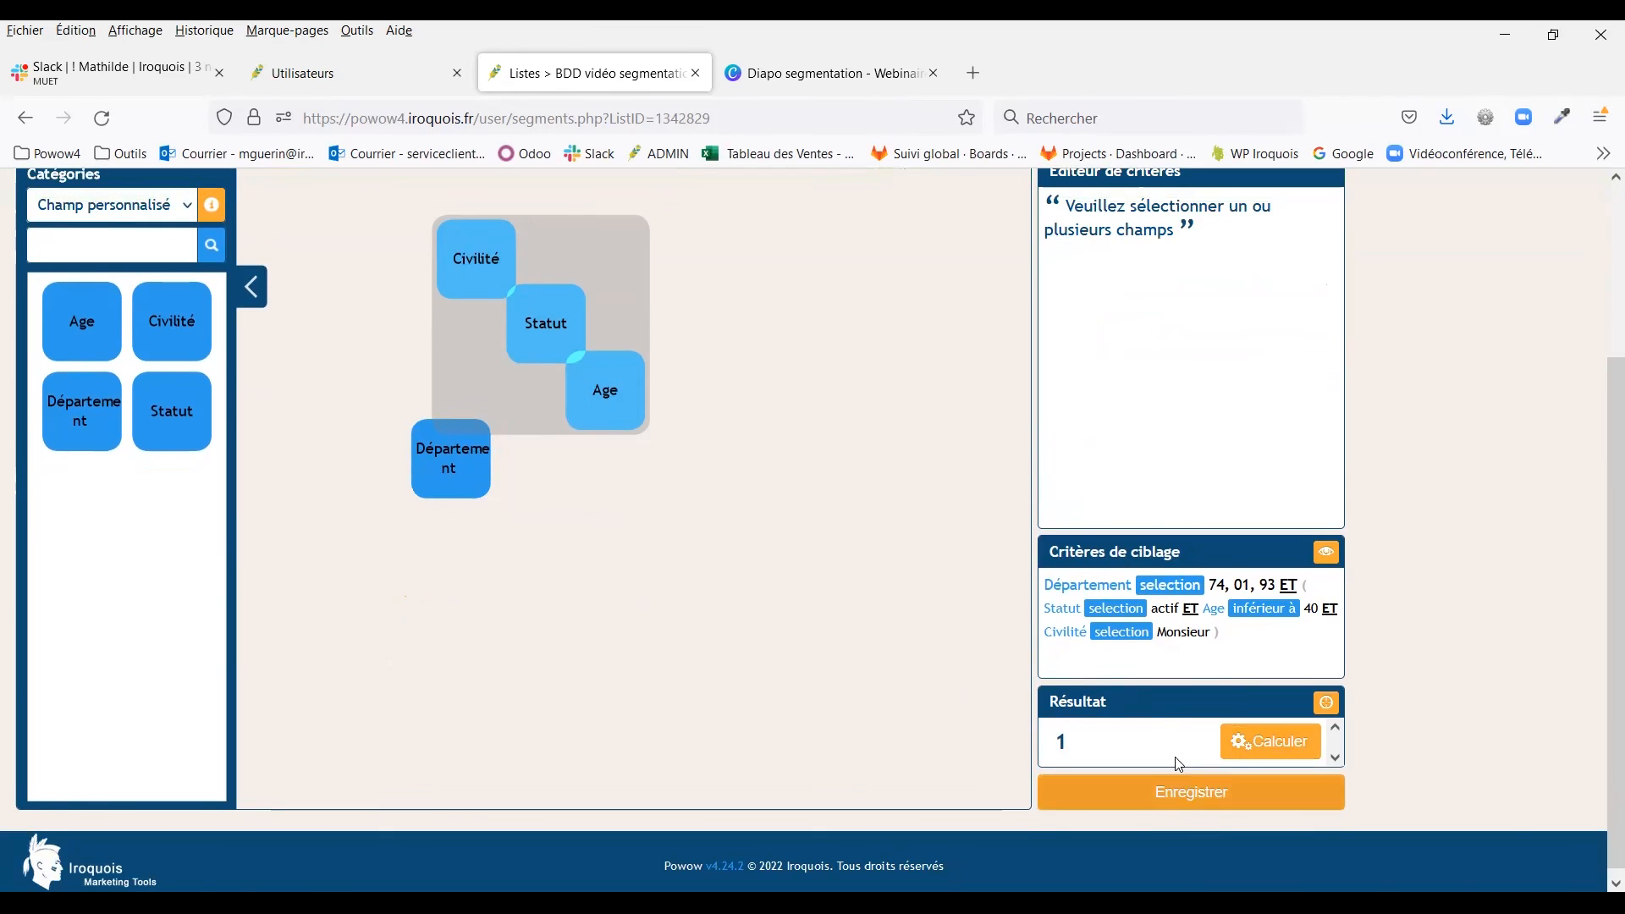
{"action": "left_click_drag", "start_coordinate": [1229, 650], "coordinate": [1033, 584]}
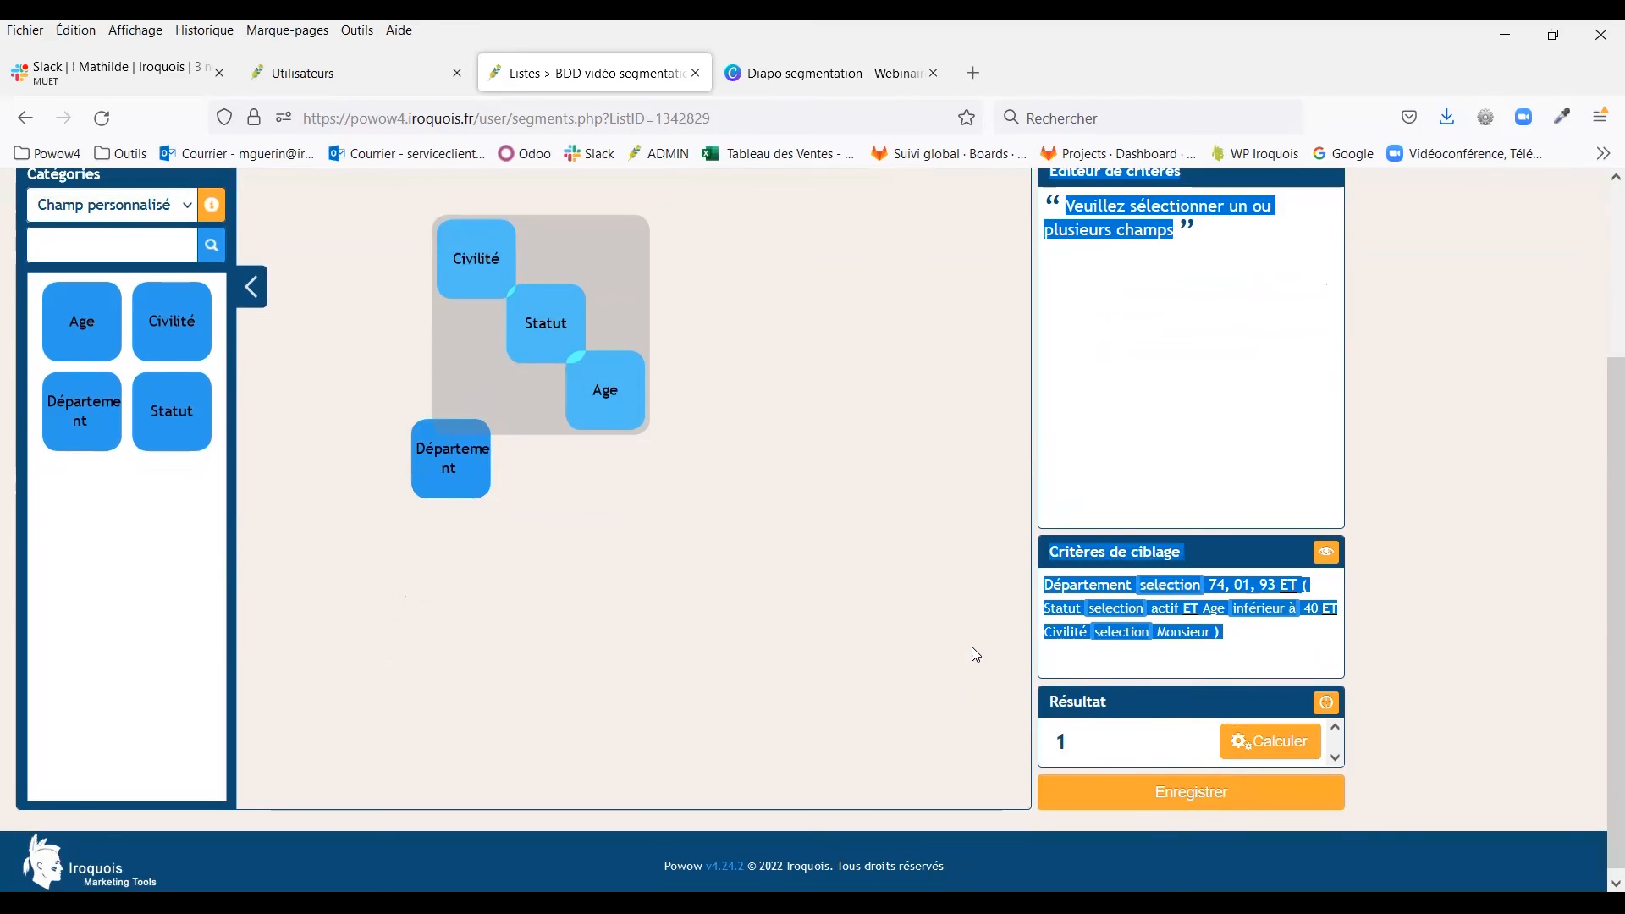
{"action": "scroll", "coordinate": [792, 674], "scroll_direction": "up", "scroll_amount": 3}
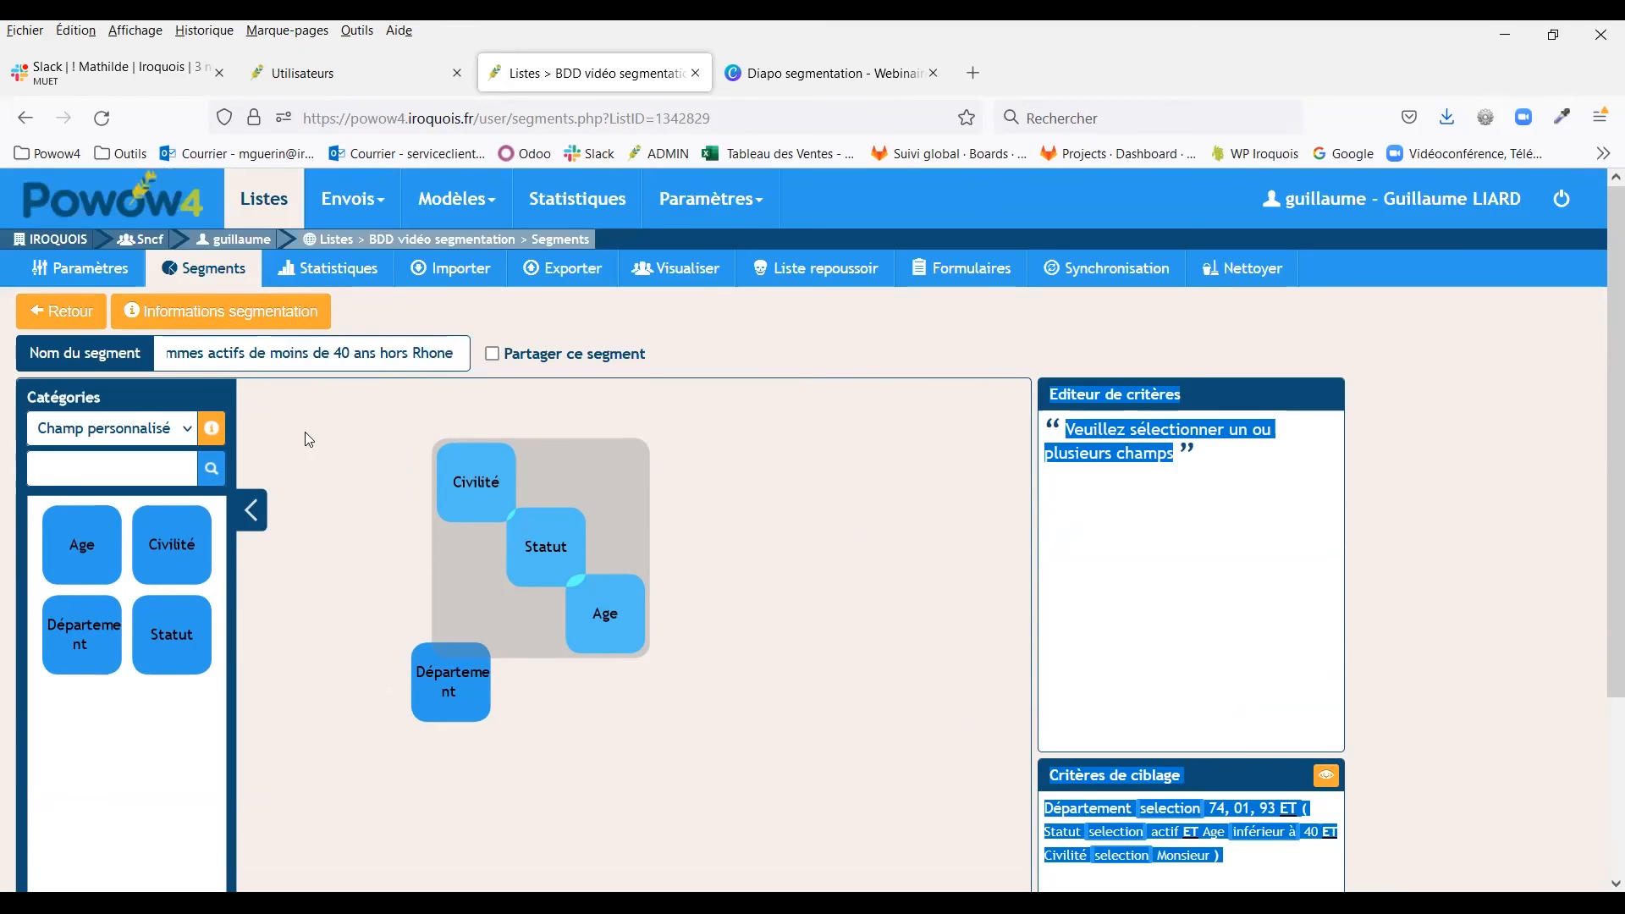
{"action": "left_click", "coordinate": [85, 322]}
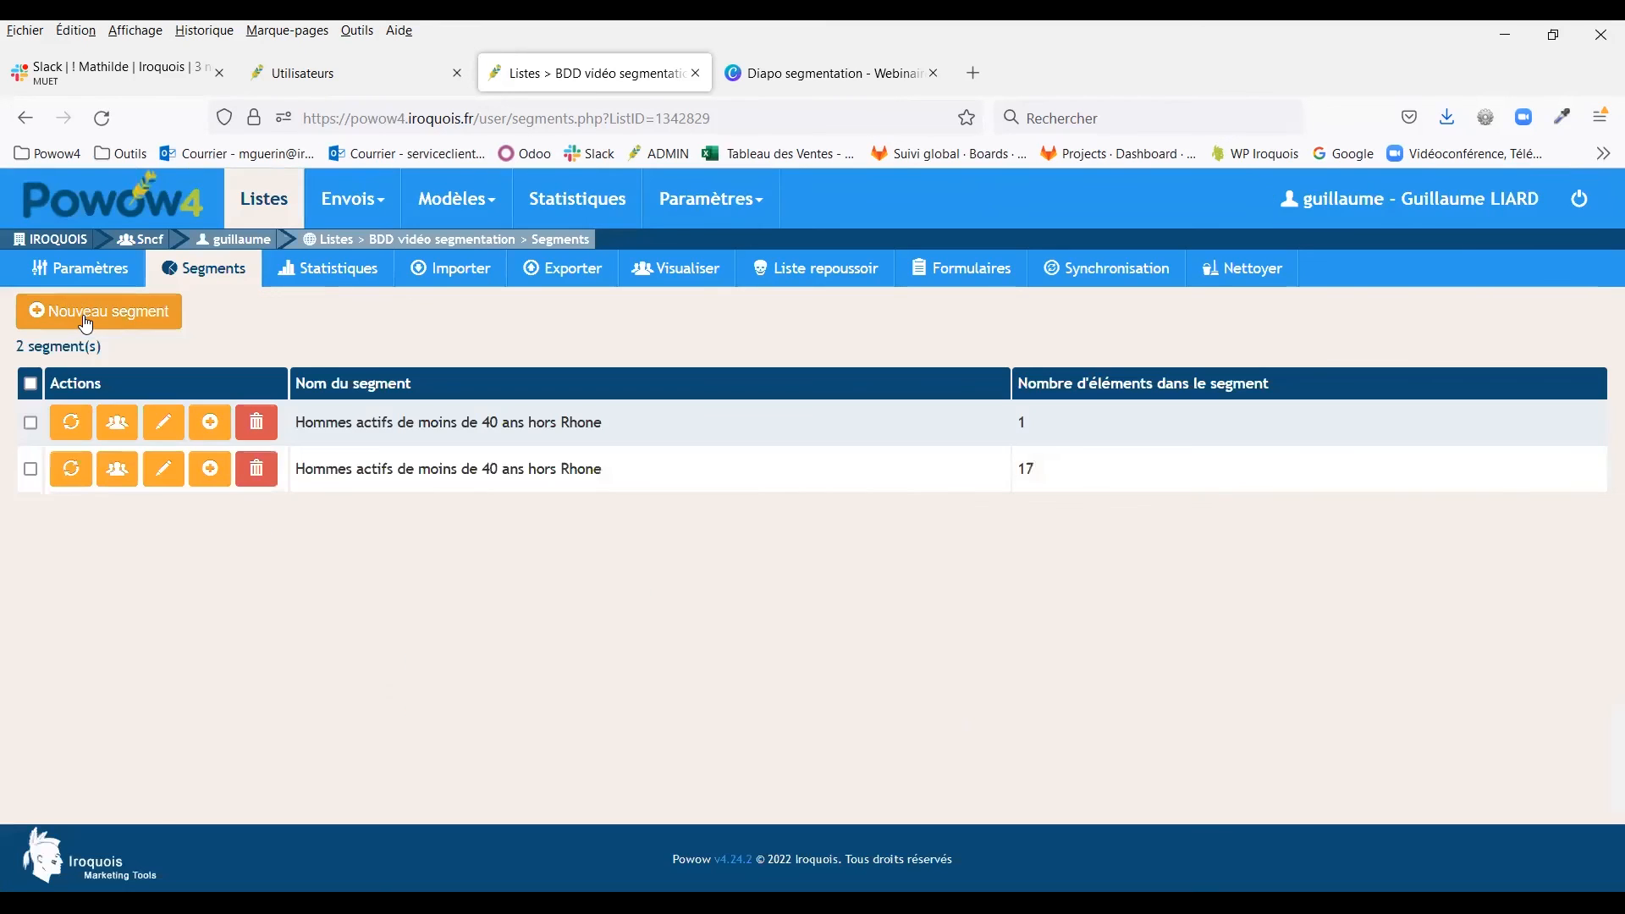
Step: Search the contact lists for "liste de d" and open the segments of Liste de démo
{"action": "left_click", "coordinate": [266, 202]}
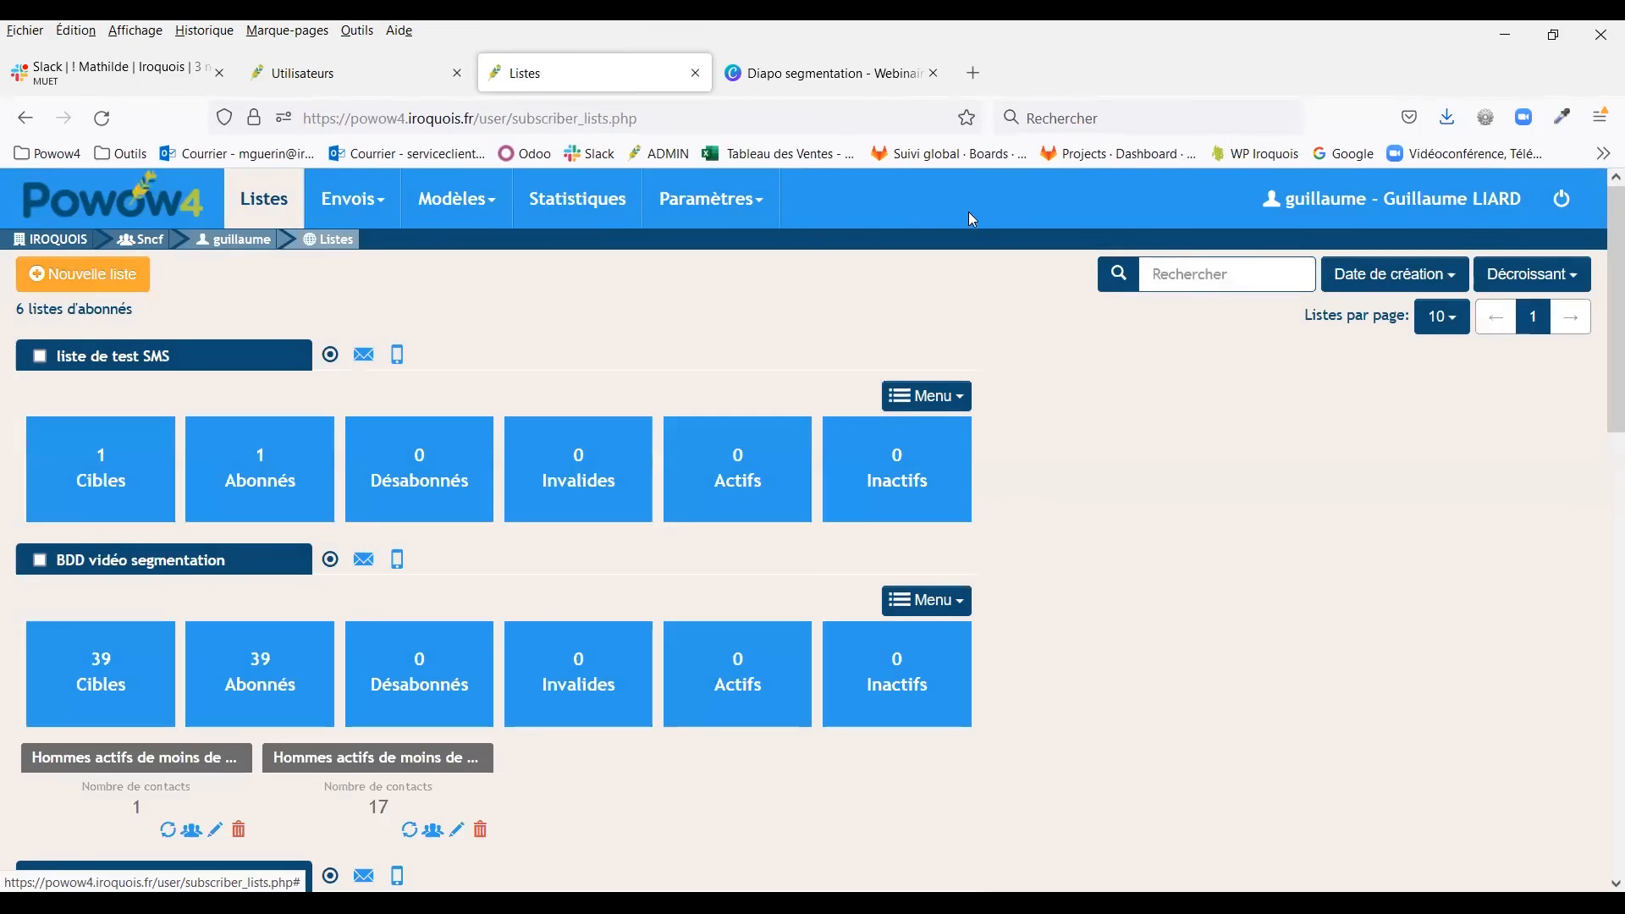
{"action": "left_click", "coordinate": [1208, 268]}
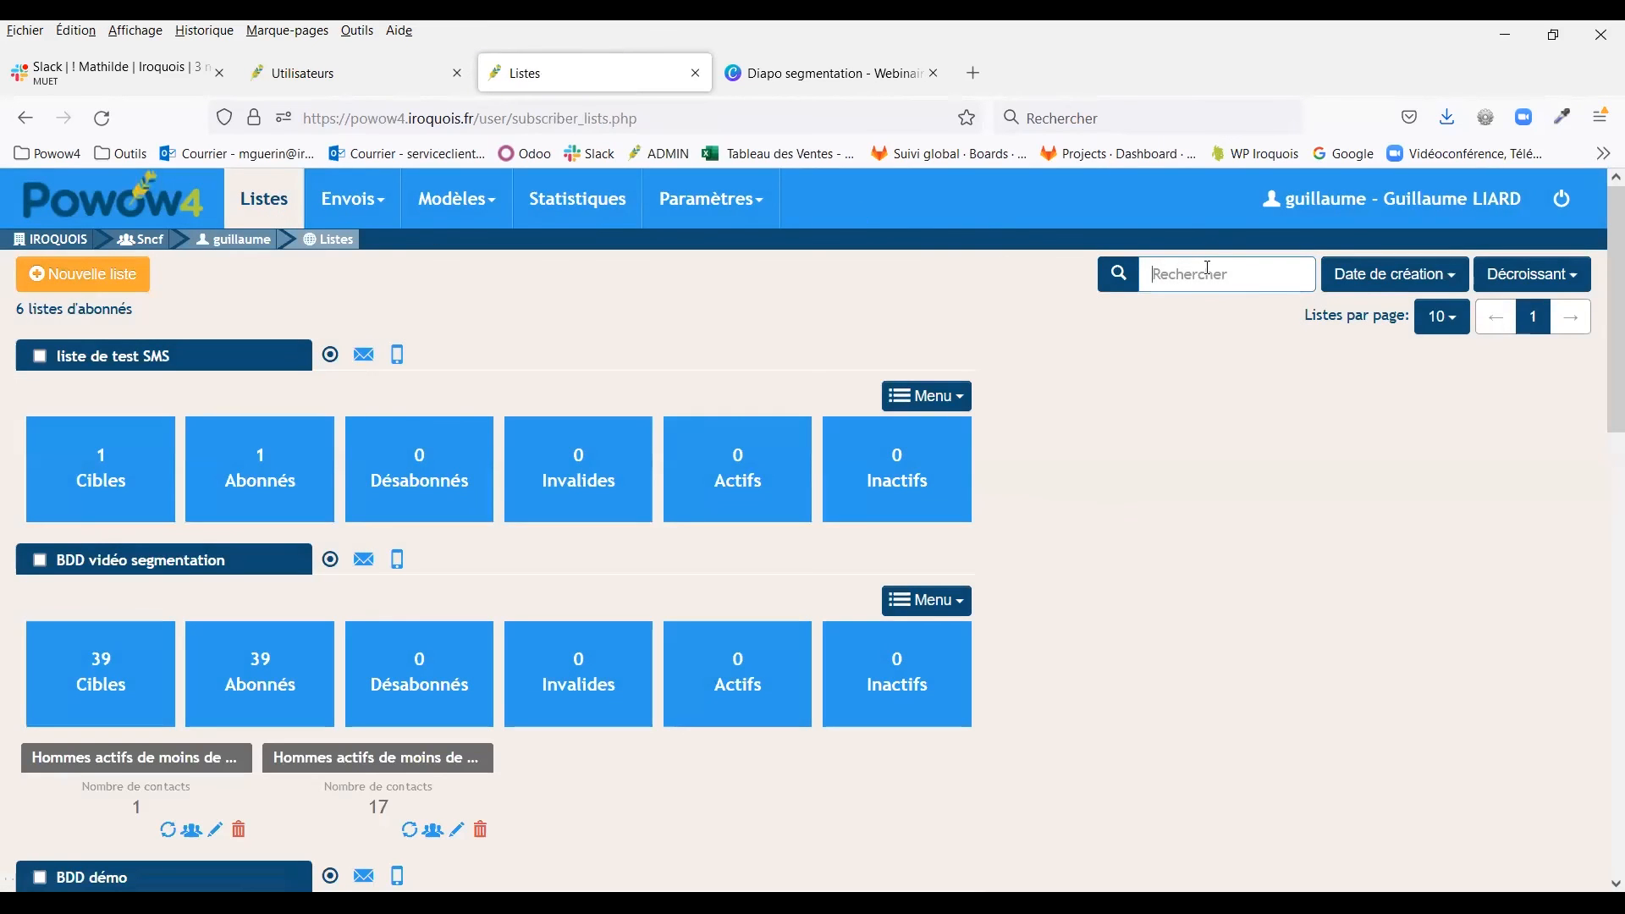
{"action": "type", "text": "liste de d"}
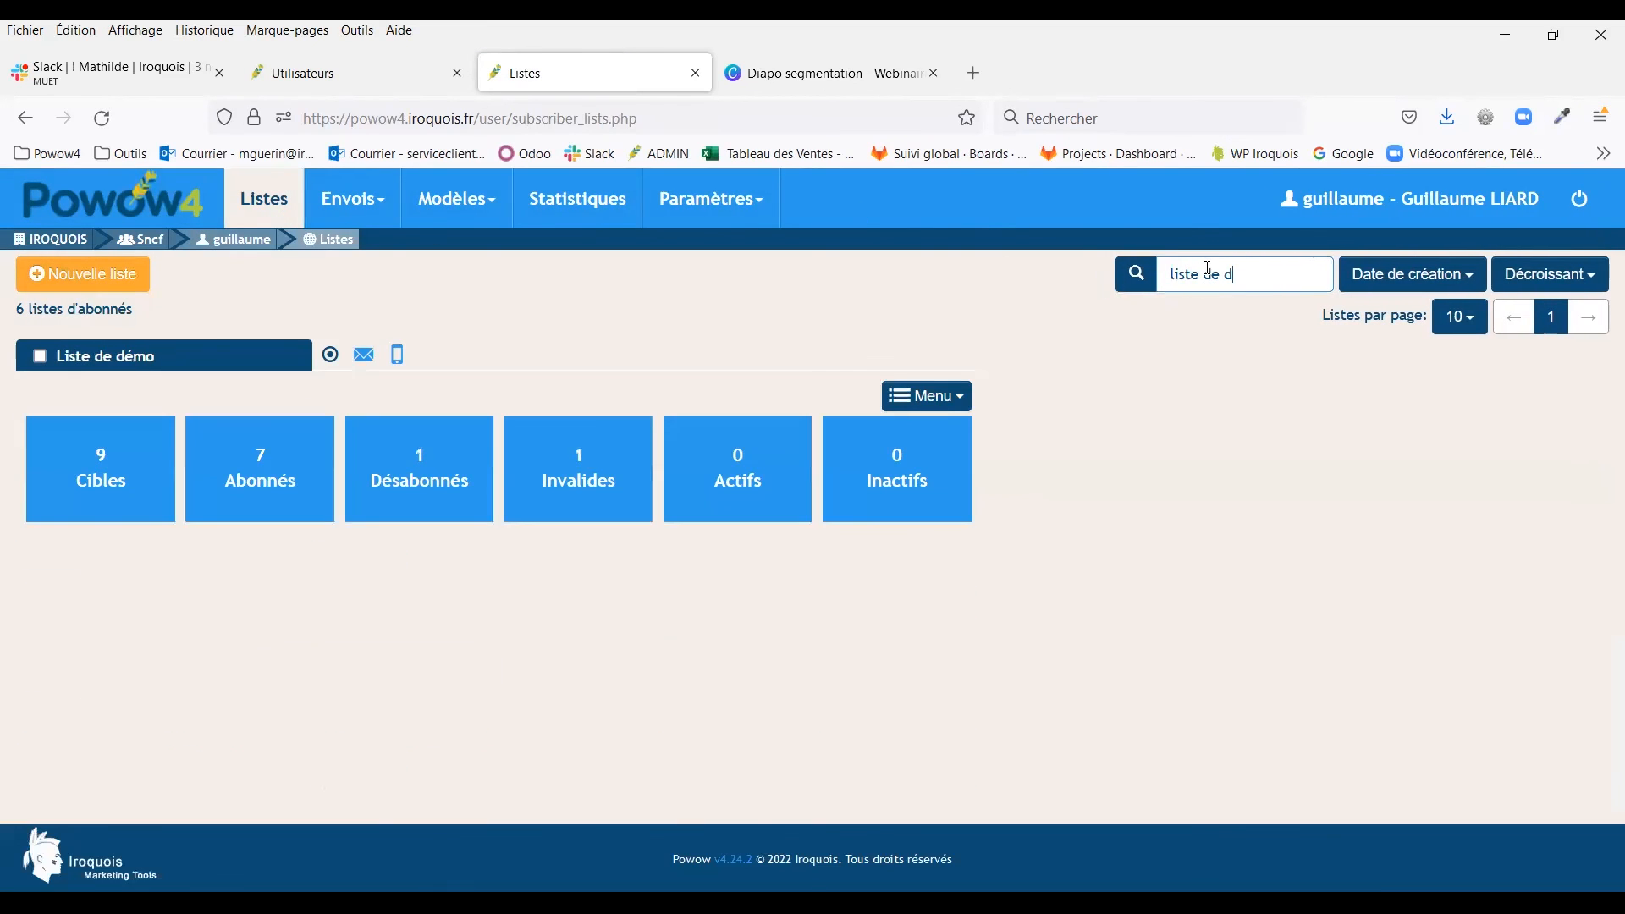
{"action": "left_click", "coordinate": [943, 399]}
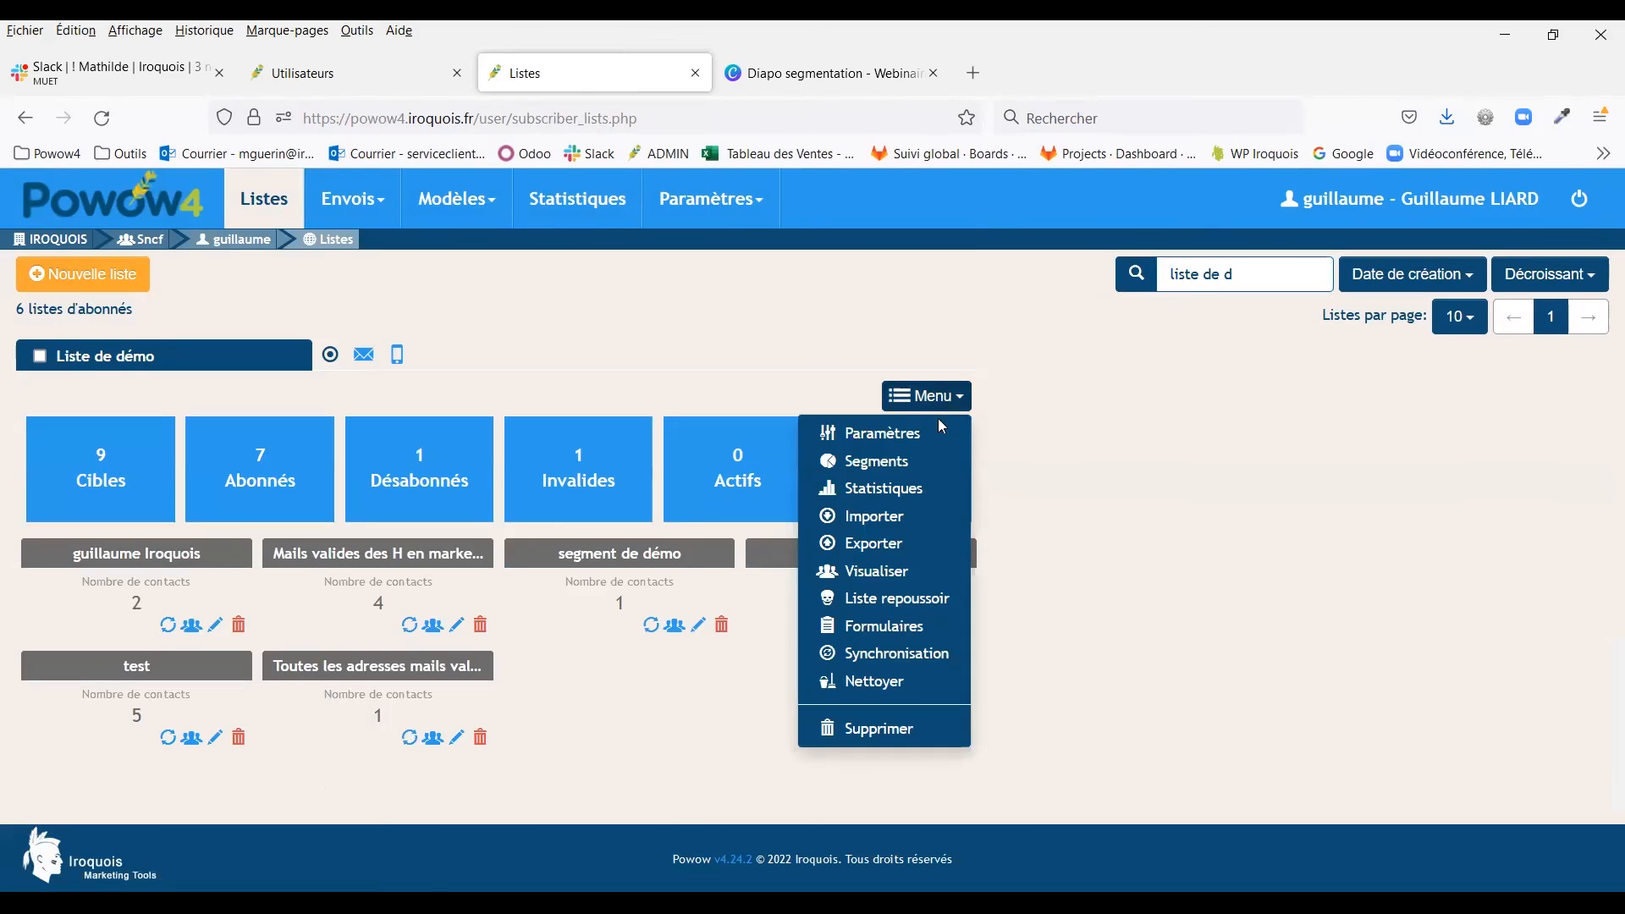
{"action": "left_click", "coordinate": [924, 459]}
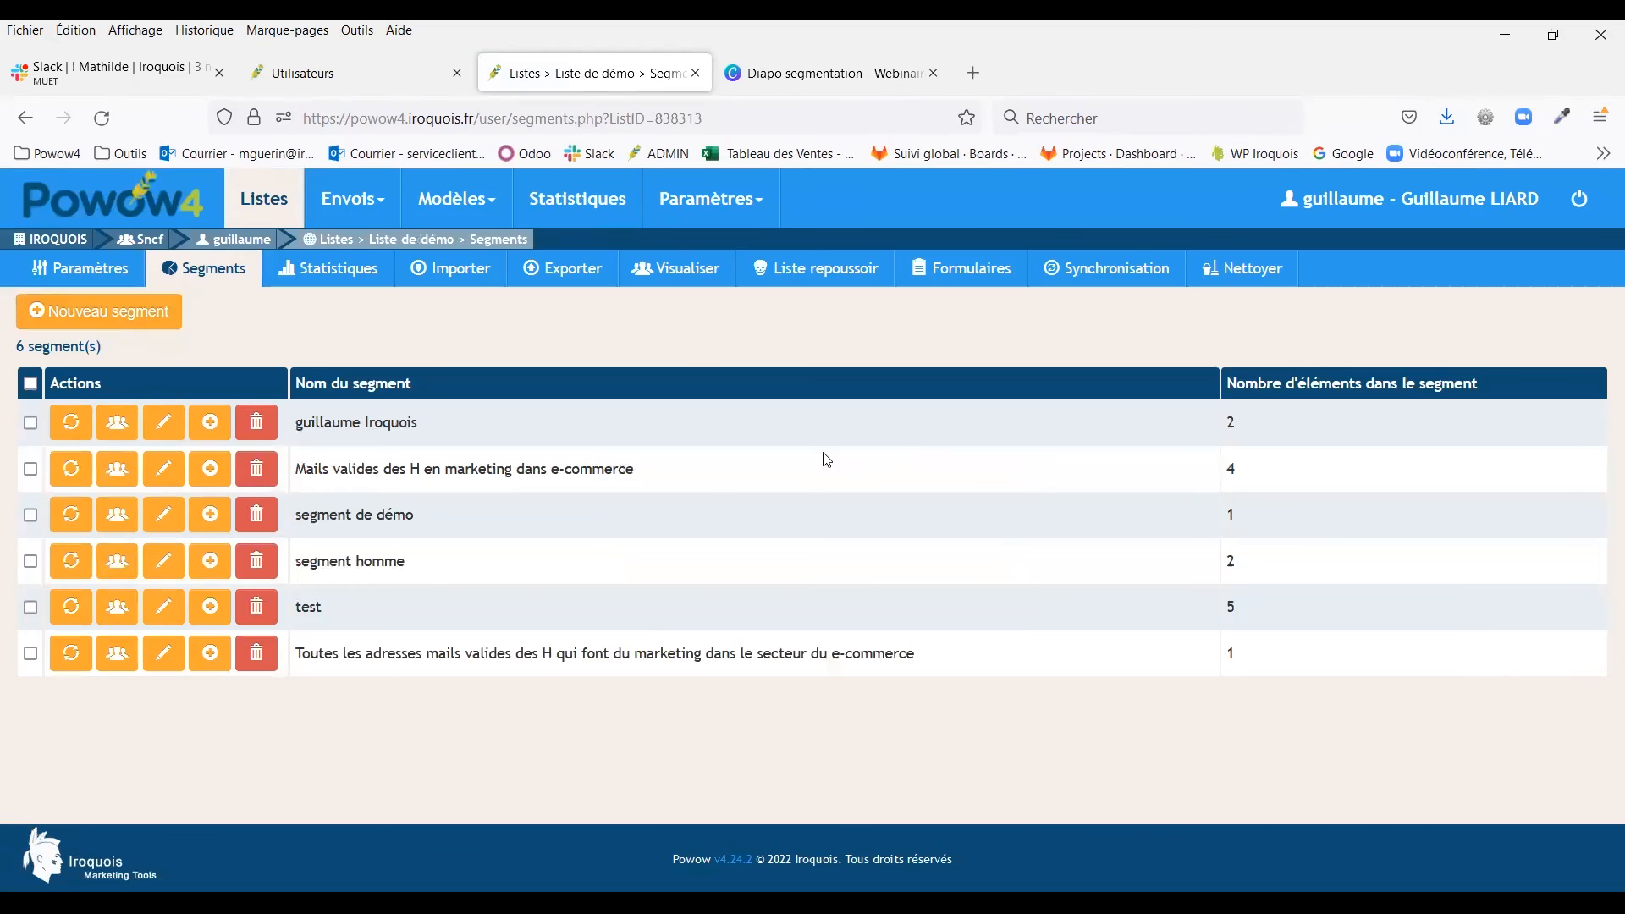
Step: Create a new segment, reusing the existing segment name "Mails valides des H en marketing dans e-commerce"
{"action": "left_click_drag", "start_coordinate": [640, 478], "coordinate": [301, 483]}
{"action": "key", "text": "ctrl+c"}
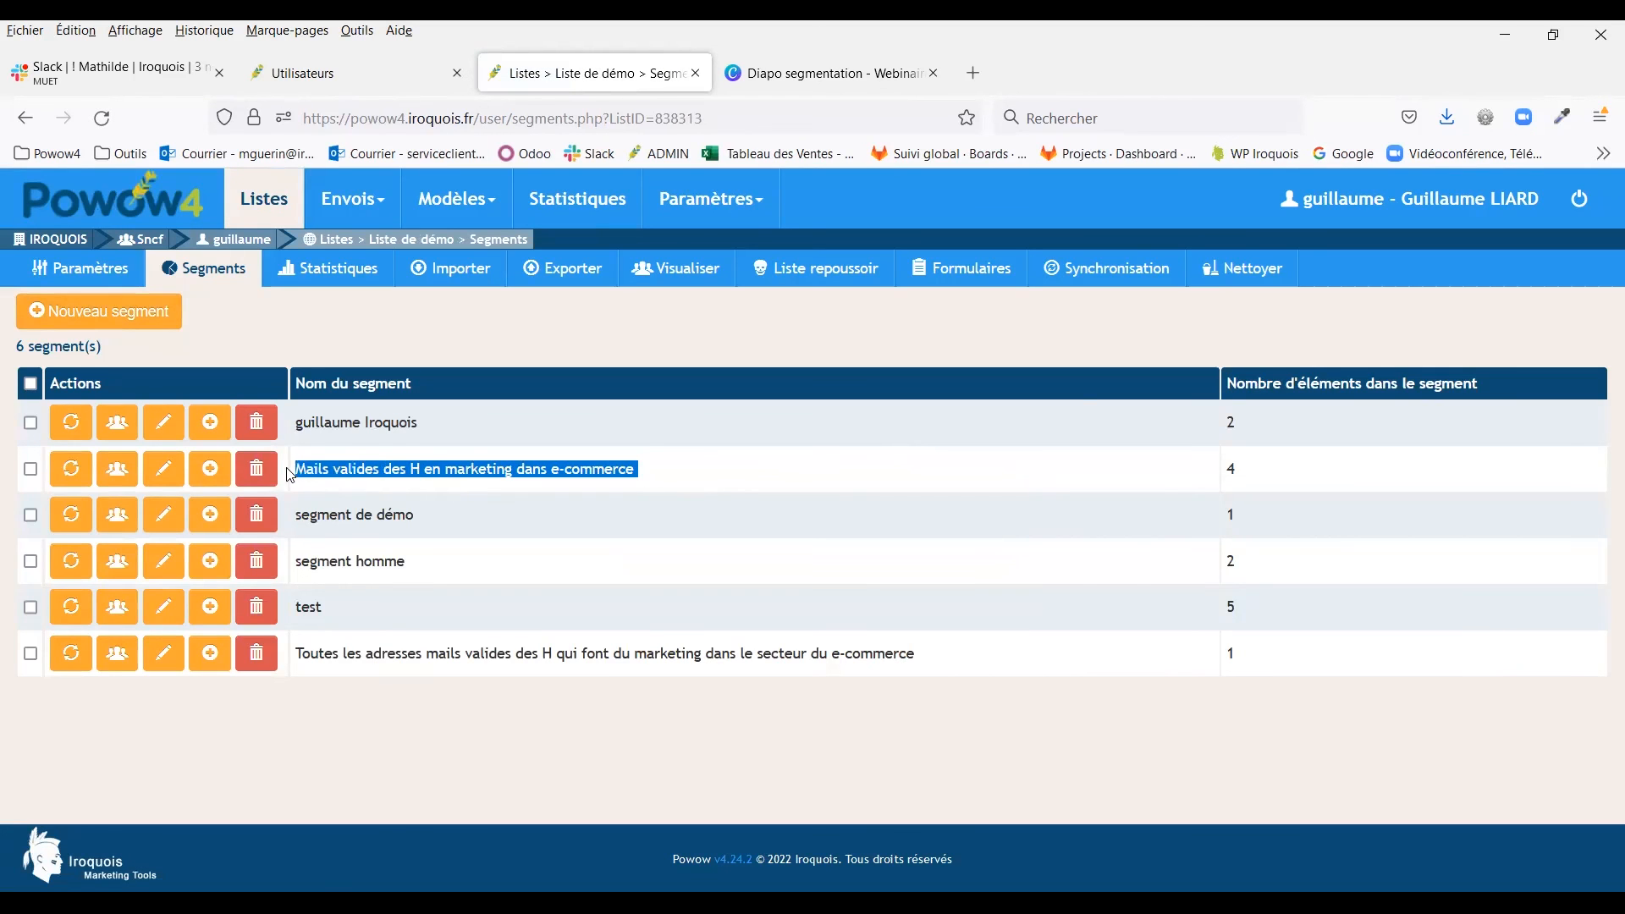
{"action": "left_click", "coordinate": [110, 315]}
{"action": "left_click", "coordinate": [187, 350]}
{"action": "key", "text": "ctrl+v"}
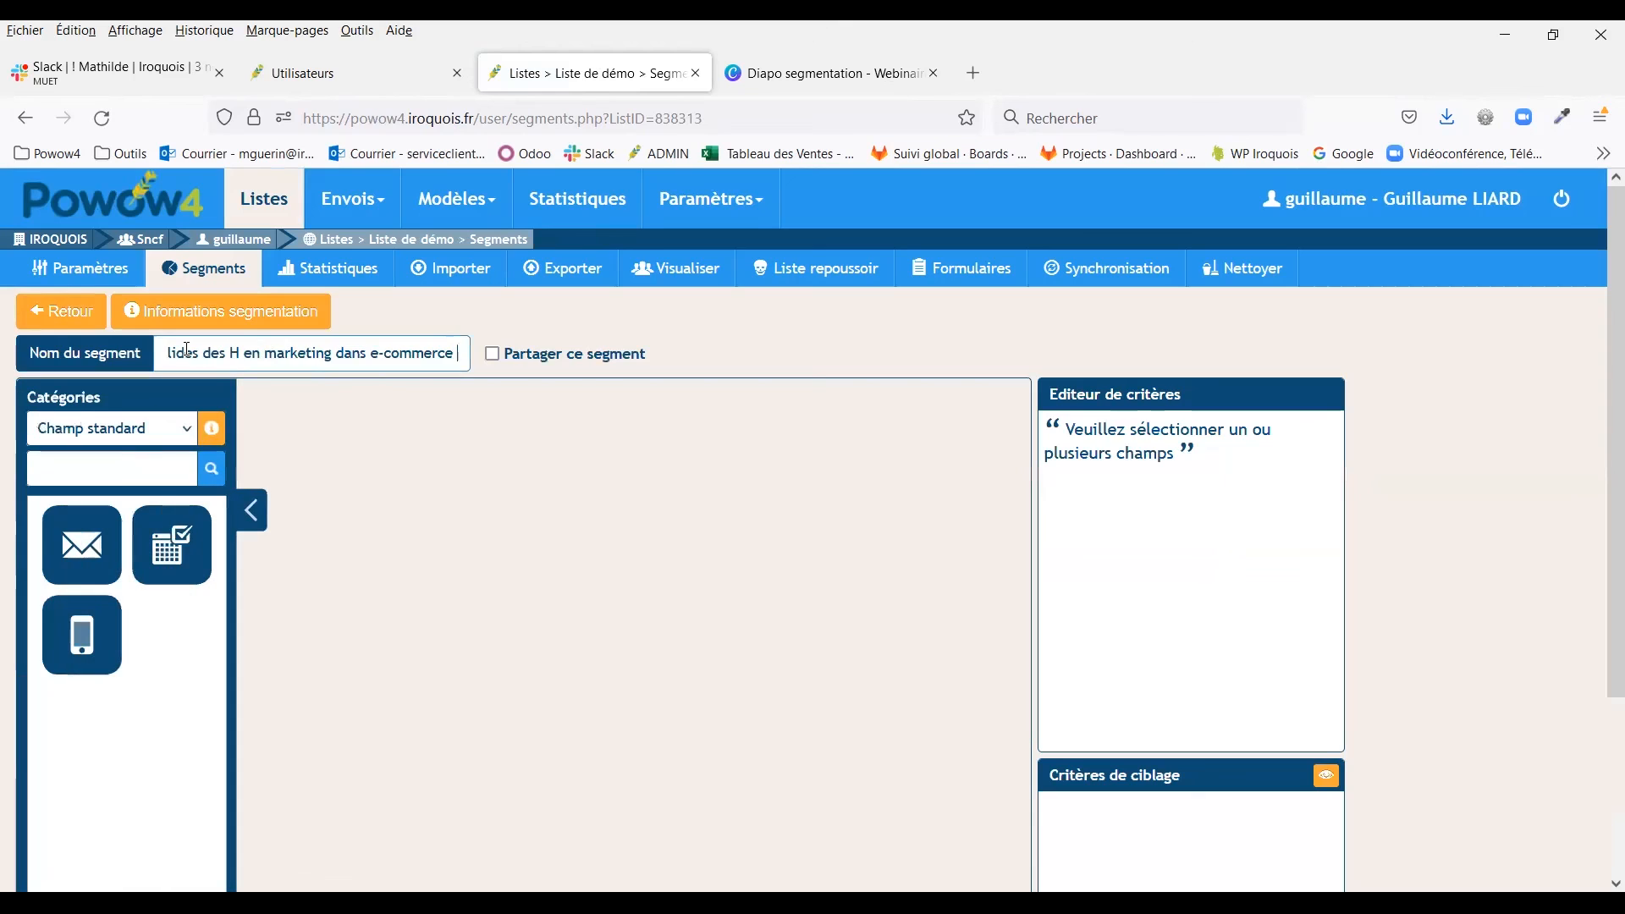
{"action": "left_click_drag", "start_coordinate": [187, 350], "coordinate": [167, 352]}
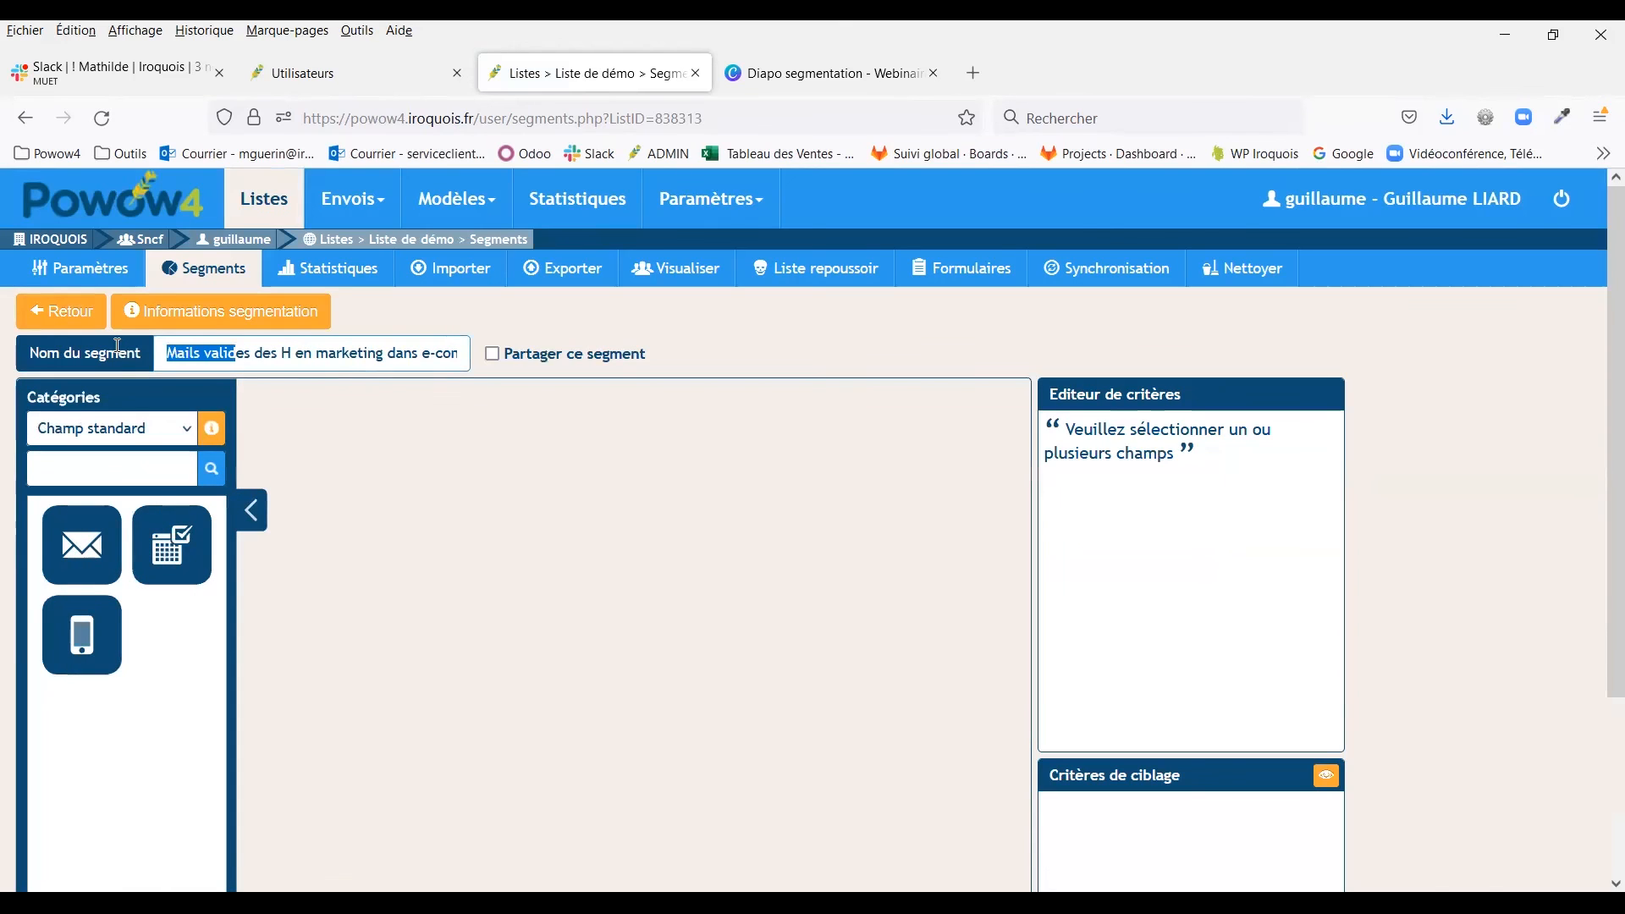
{"action": "left_click", "coordinate": [201, 355]}
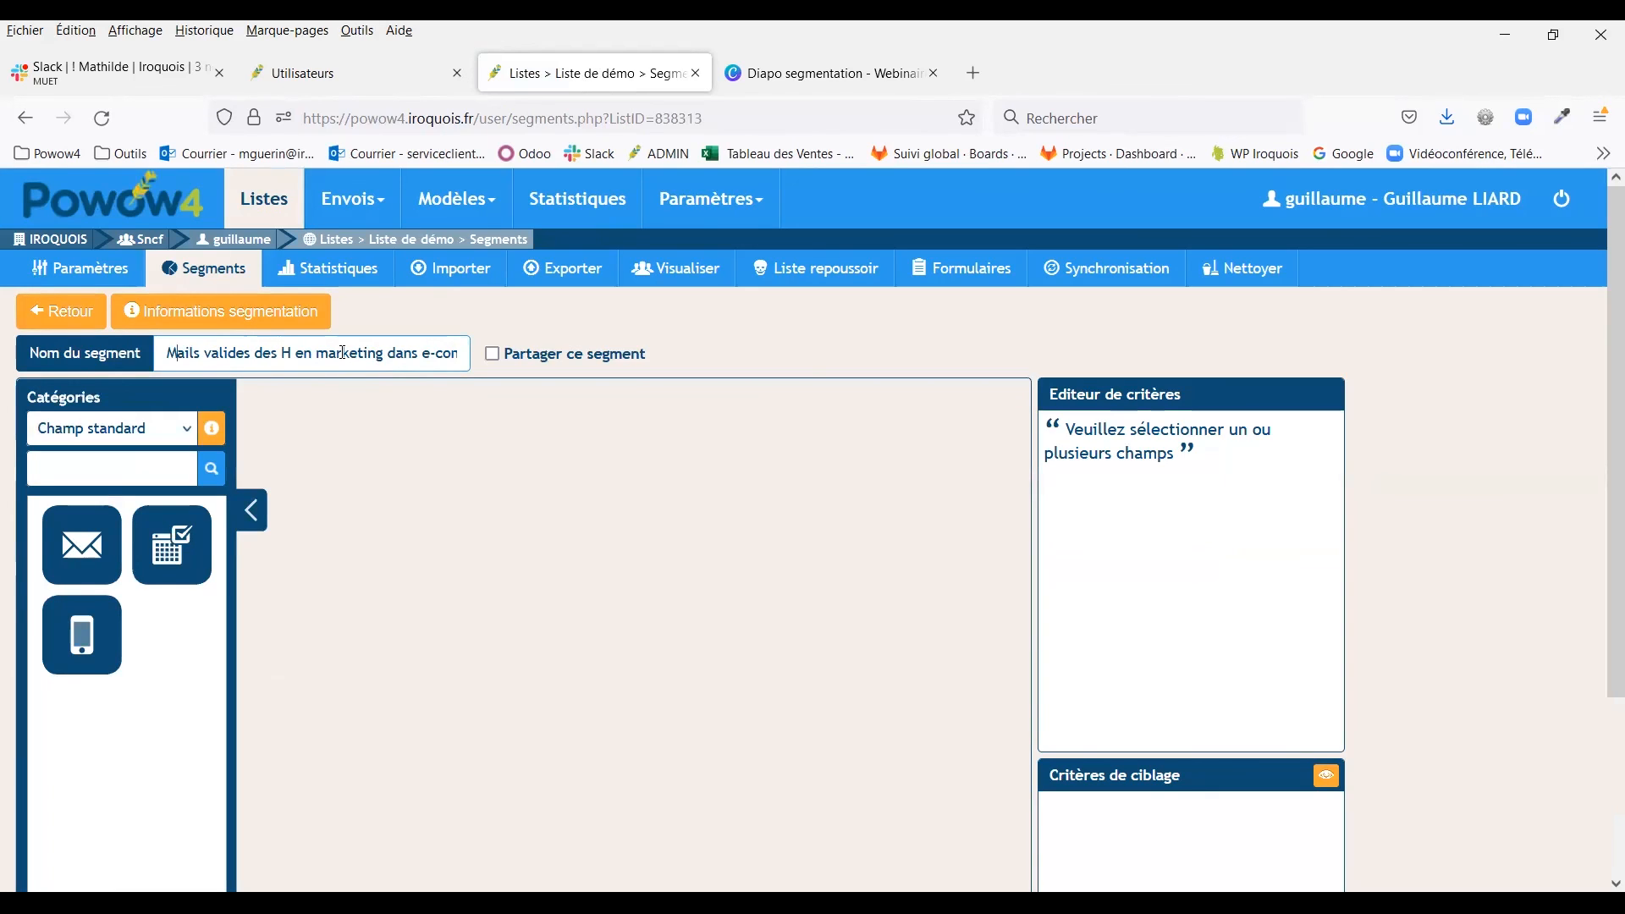
{"action": "left_click_drag", "start_coordinate": [244, 355], "coordinate": [146, 355]}
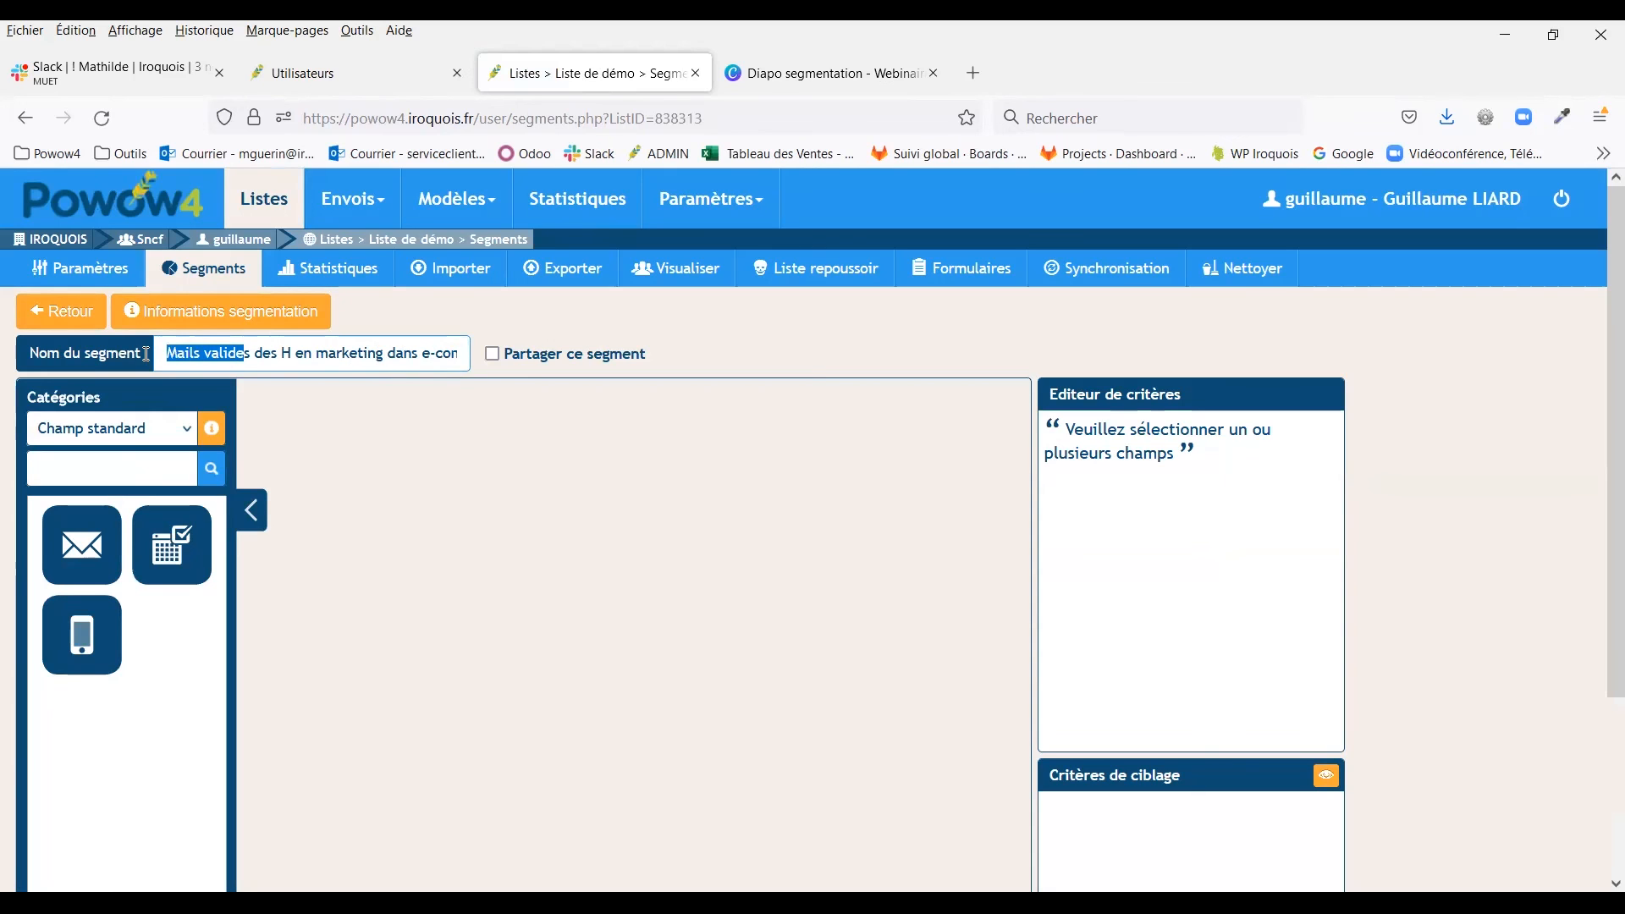
Step: Place the Adresse email field on the canvas, set its condition to n'est pas nul, and calculate the segment
{"action": "left_click_drag", "start_coordinate": [96, 546], "coordinate": [494, 506]}
{"action": "left_click", "coordinate": [1105, 509]}
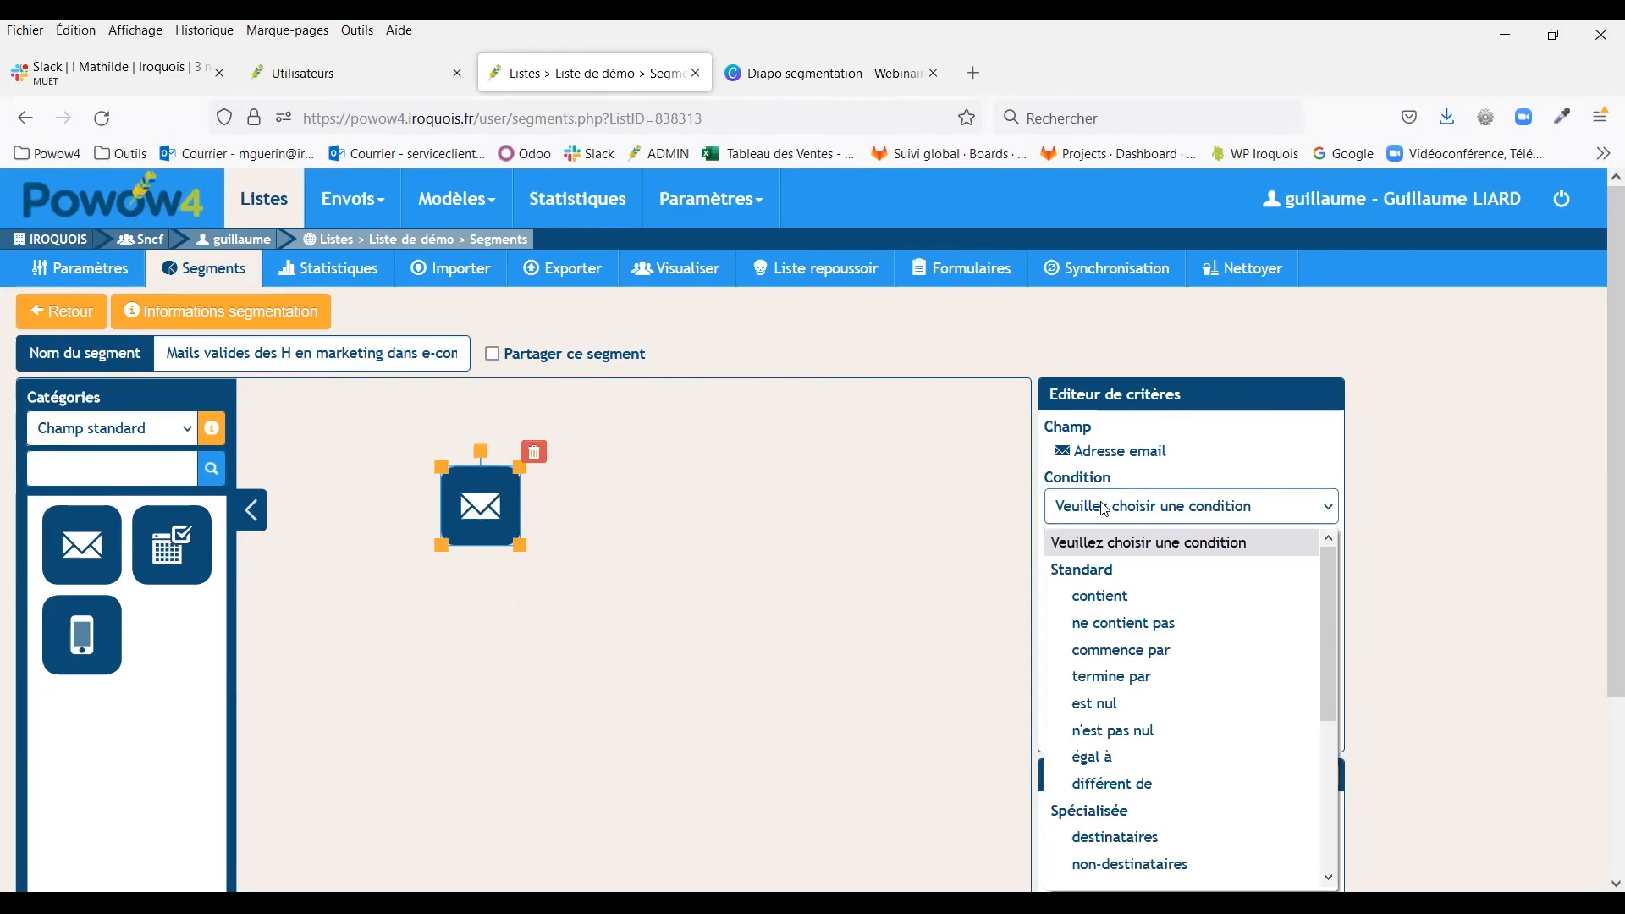
{"action": "left_click", "coordinate": [1108, 732]}
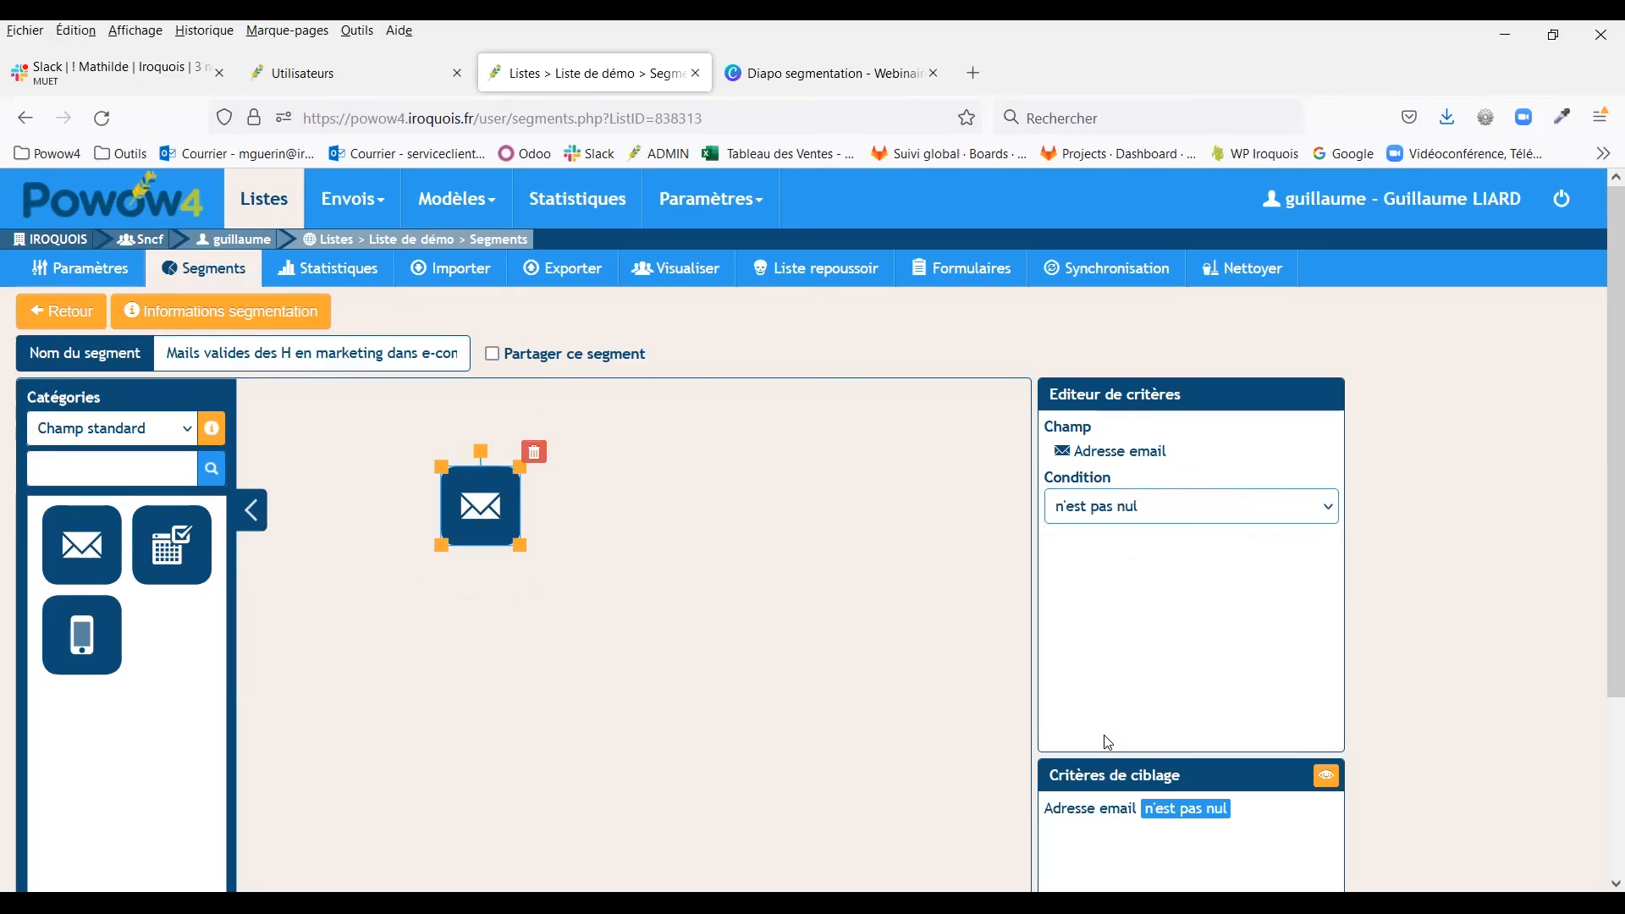
{"action": "left_click", "coordinate": [849, 654]}
{"action": "scroll", "coordinate": [1265, 806], "scroll_direction": "down", "scroll_amount": 2}
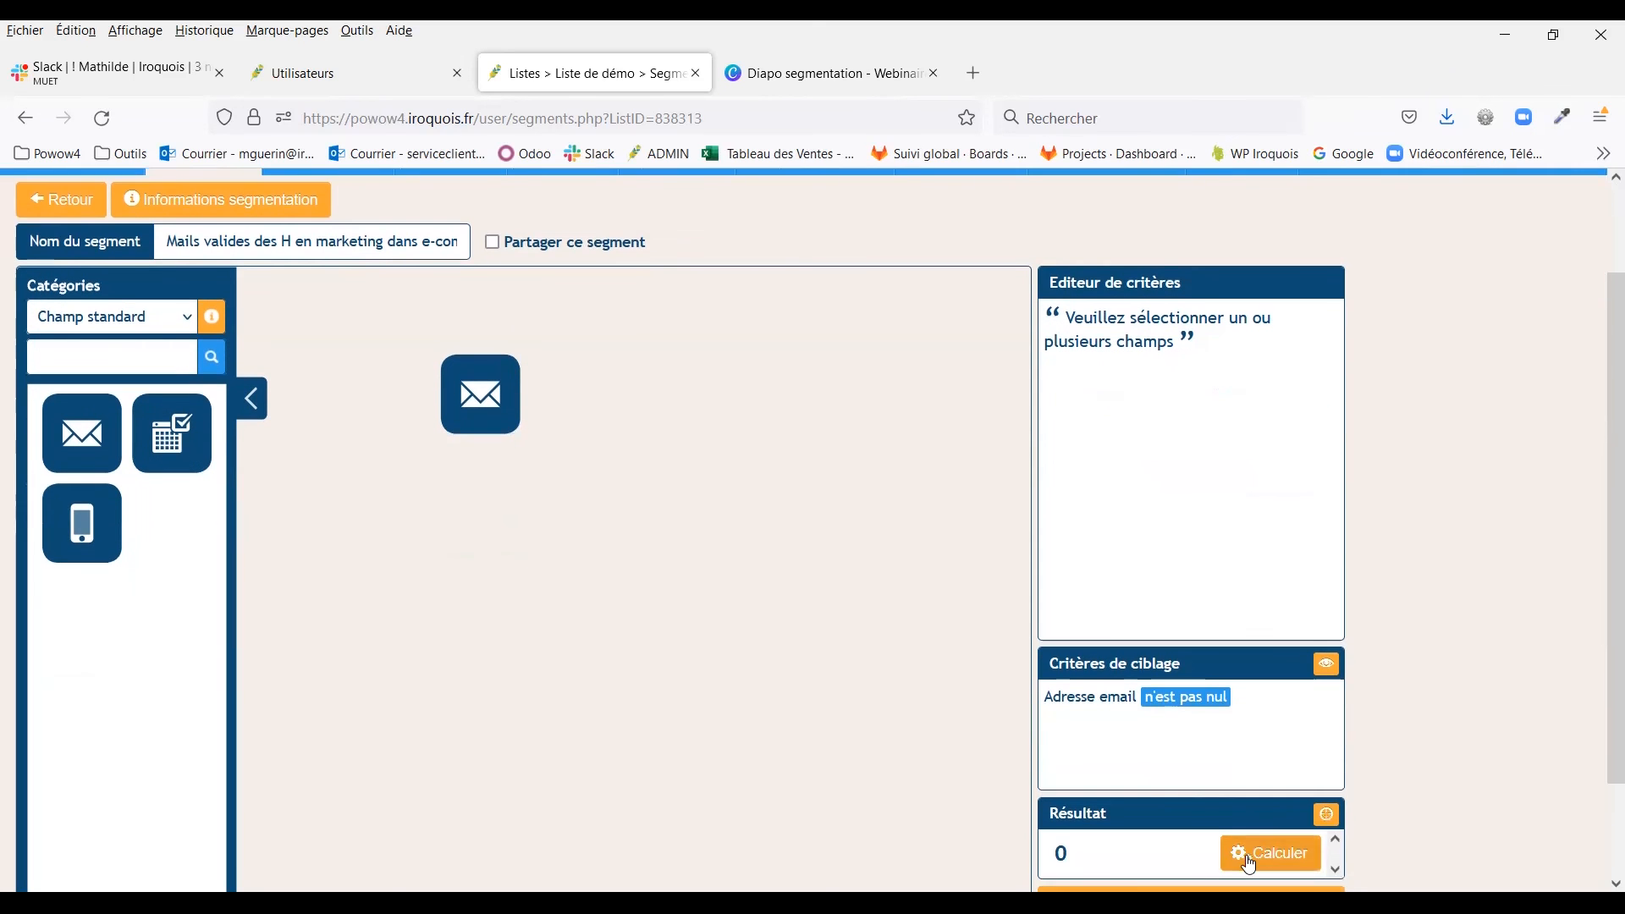
{"action": "scroll", "coordinate": [625, 582], "scroll_direction": "up", "scroll_amount": 2}
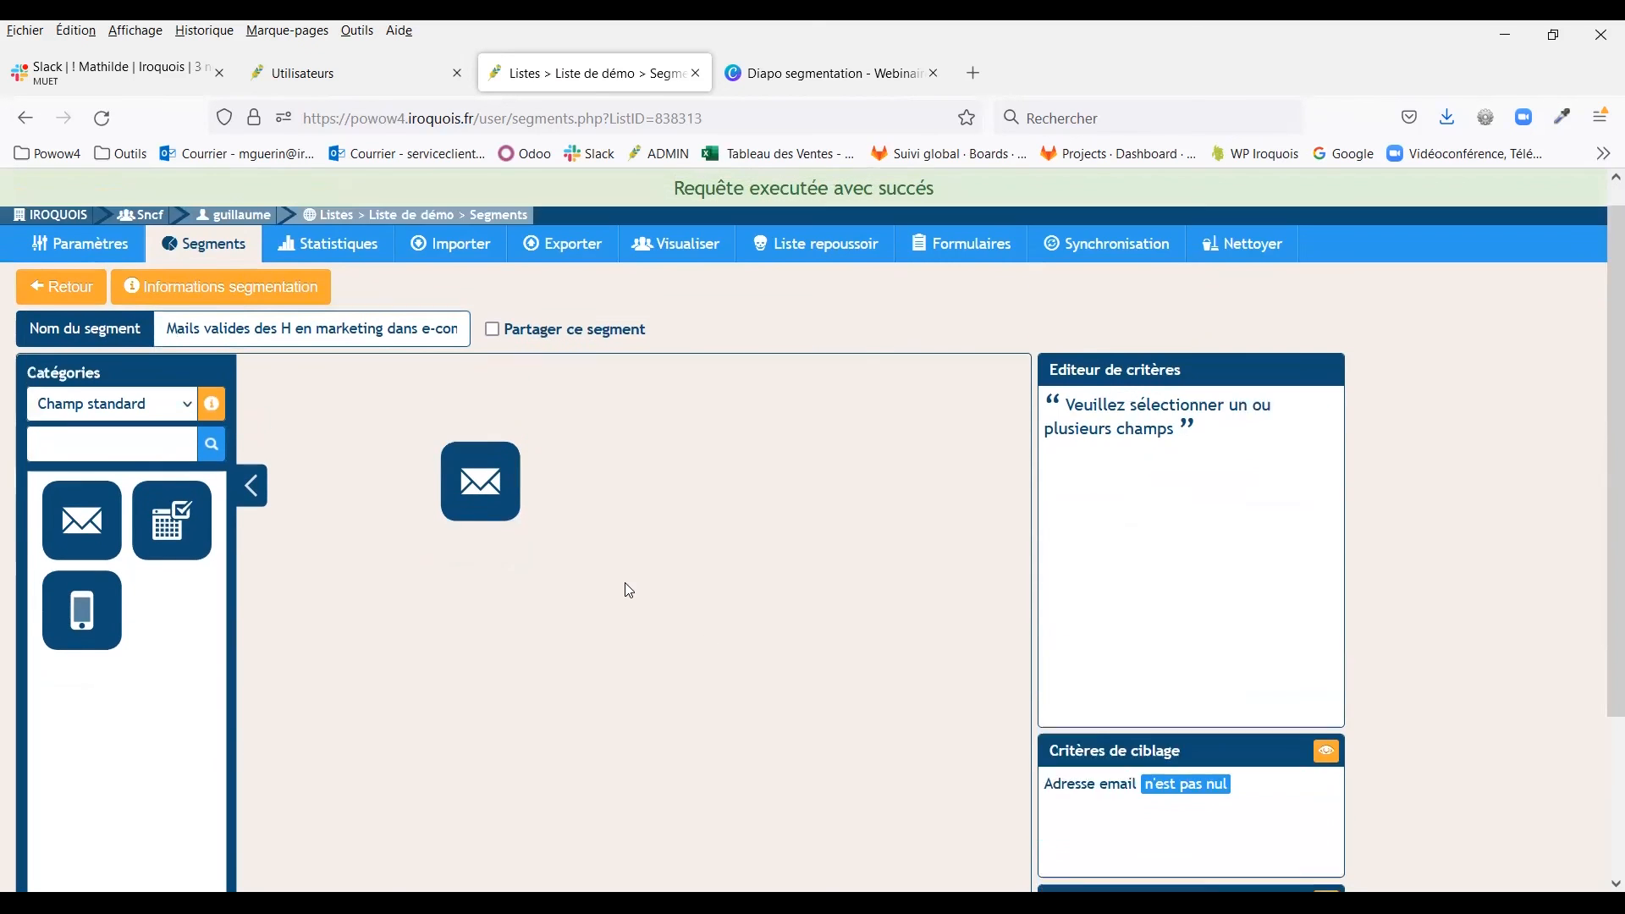
Step: From the Champ personnalisé category, place CIVILITE overlapping the email field's corner and set its condition to selection with the value HOMME
{"action": "left_click", "coordinate": [118, 429]}
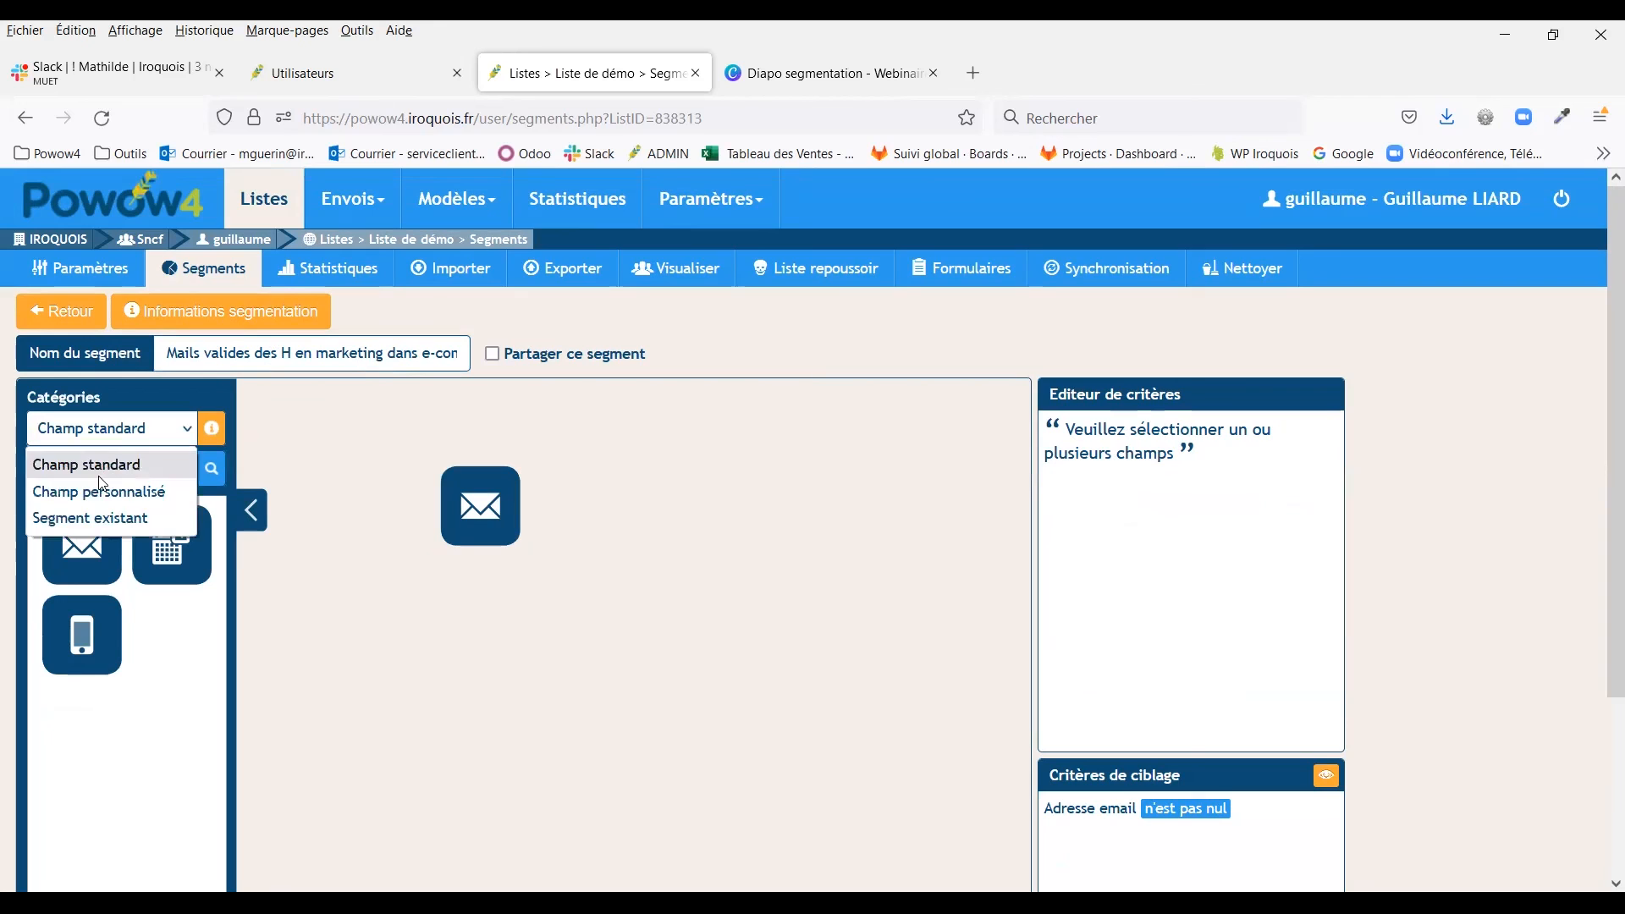
{"action": "left_click", "coordinate": [127, 491]}
{"action": "left_click_drag", "start_coordinate": [178, 573], "coordinate": [540, 576]}
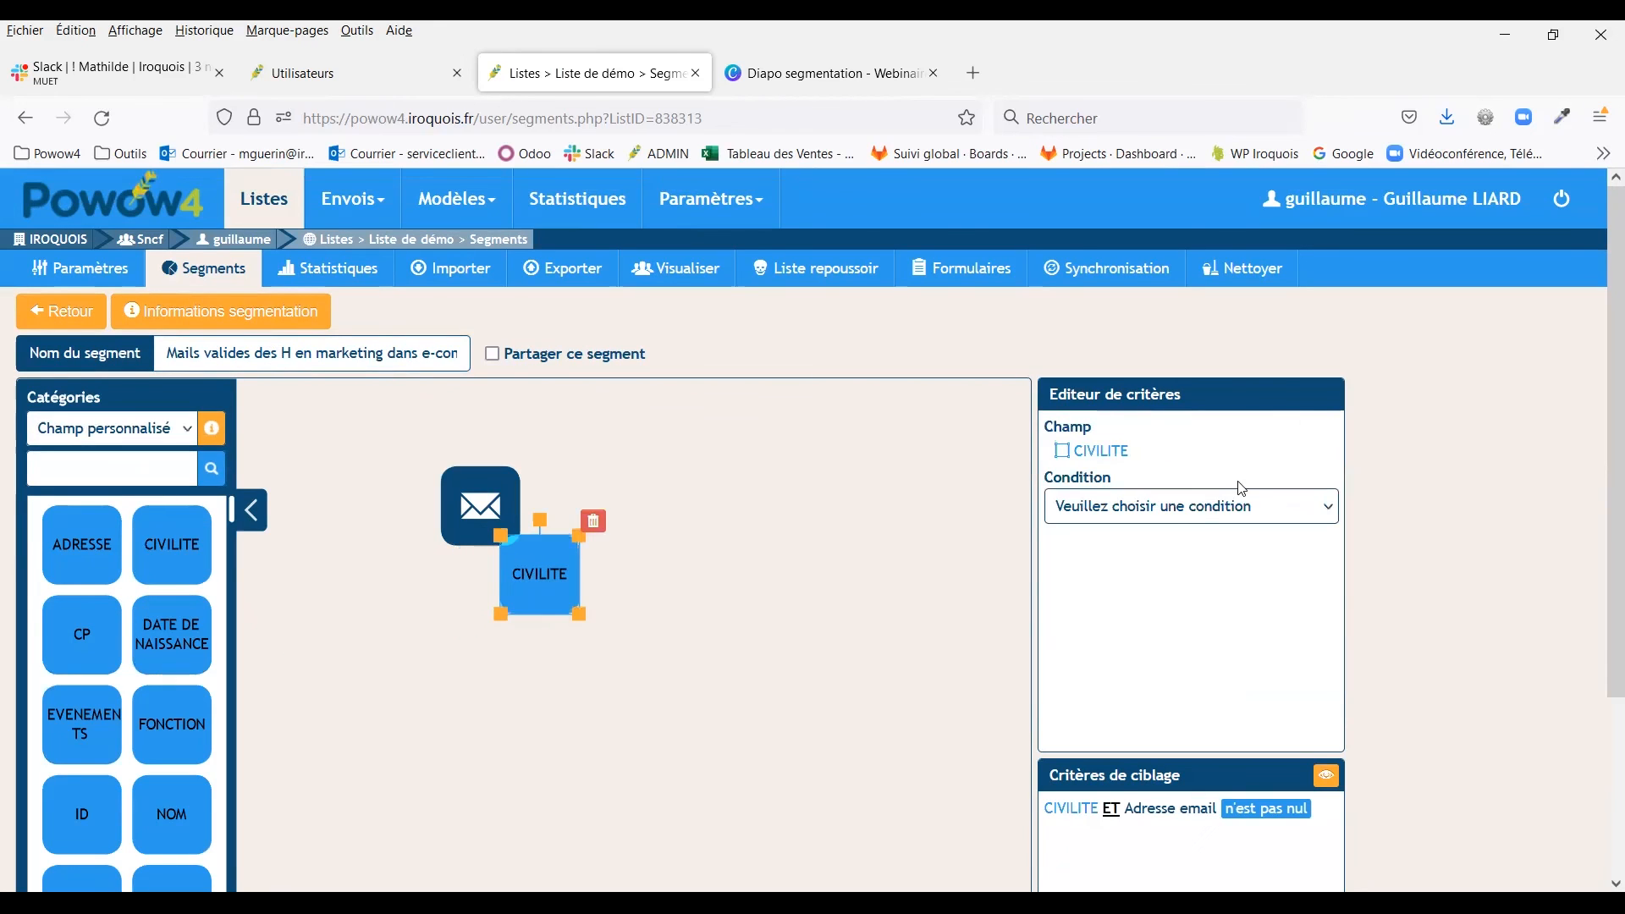
{"action": "left_click", "coordinate": [1185, 508]}
{"action": "left_click", "coordinate": [1136, 589]}
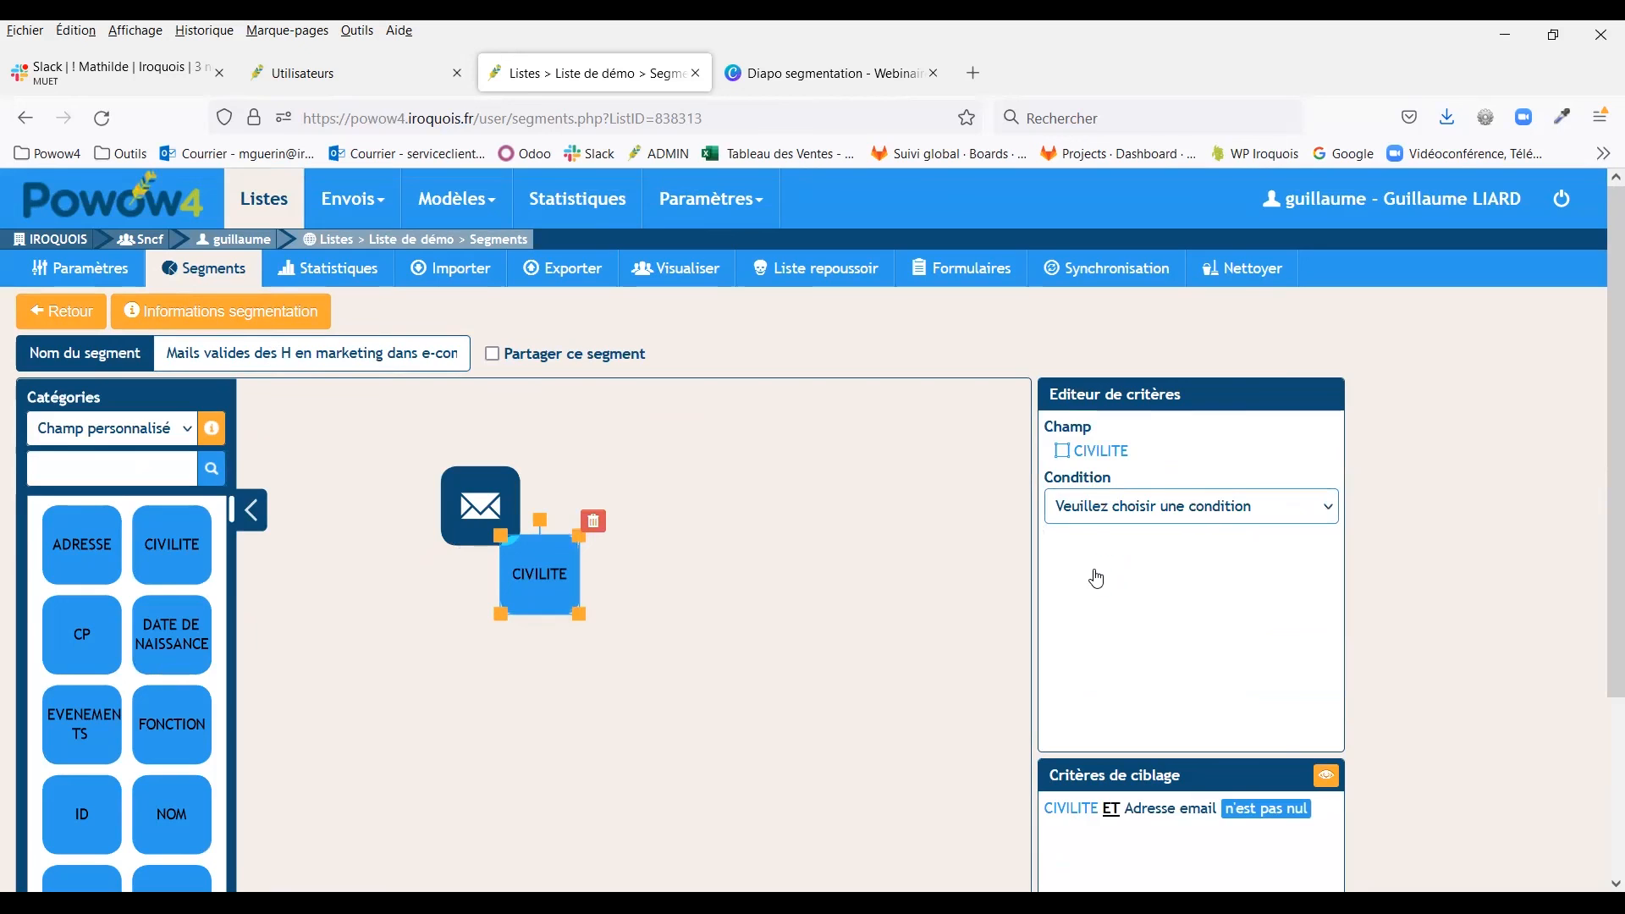
Step: Place the FONCTION field overlapping the corner of CIVILITE and set its condition to selection with the value MARKETING
{"action": "left_click_drag", "start_coordinate": [166, 721], "coordinate": [587, 644]}
{"action": "left_click", "coordinate": [1128, 508]}
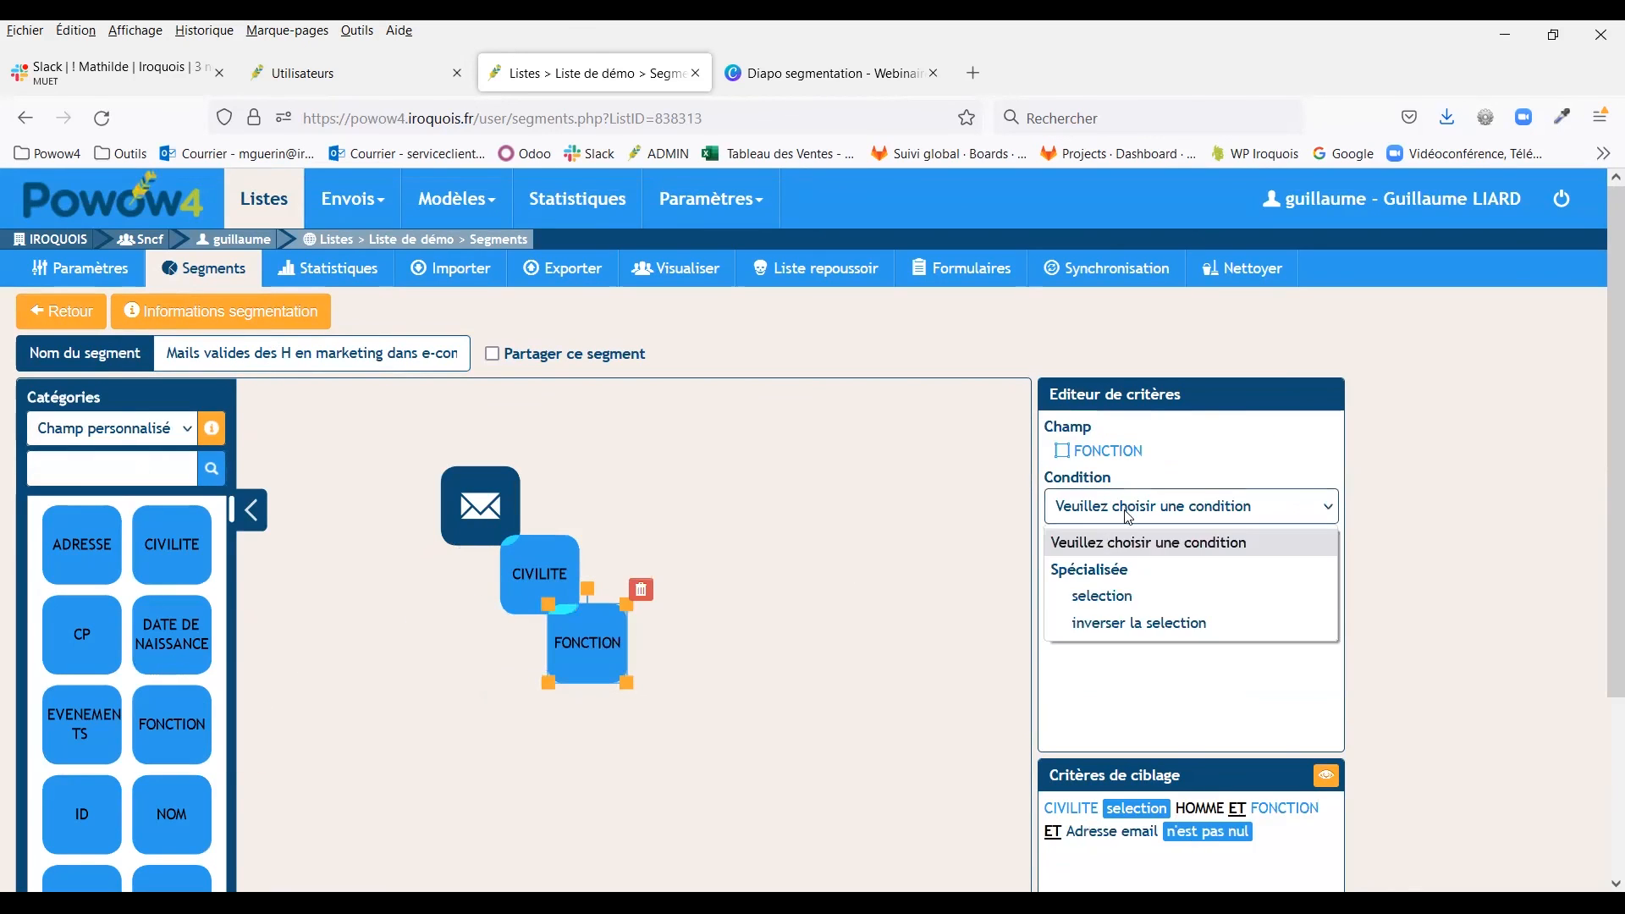
{"action": "left_click", "coordinate": [1092, 597]}
{"action": "left_click", "coordinate": [1077, 591]}
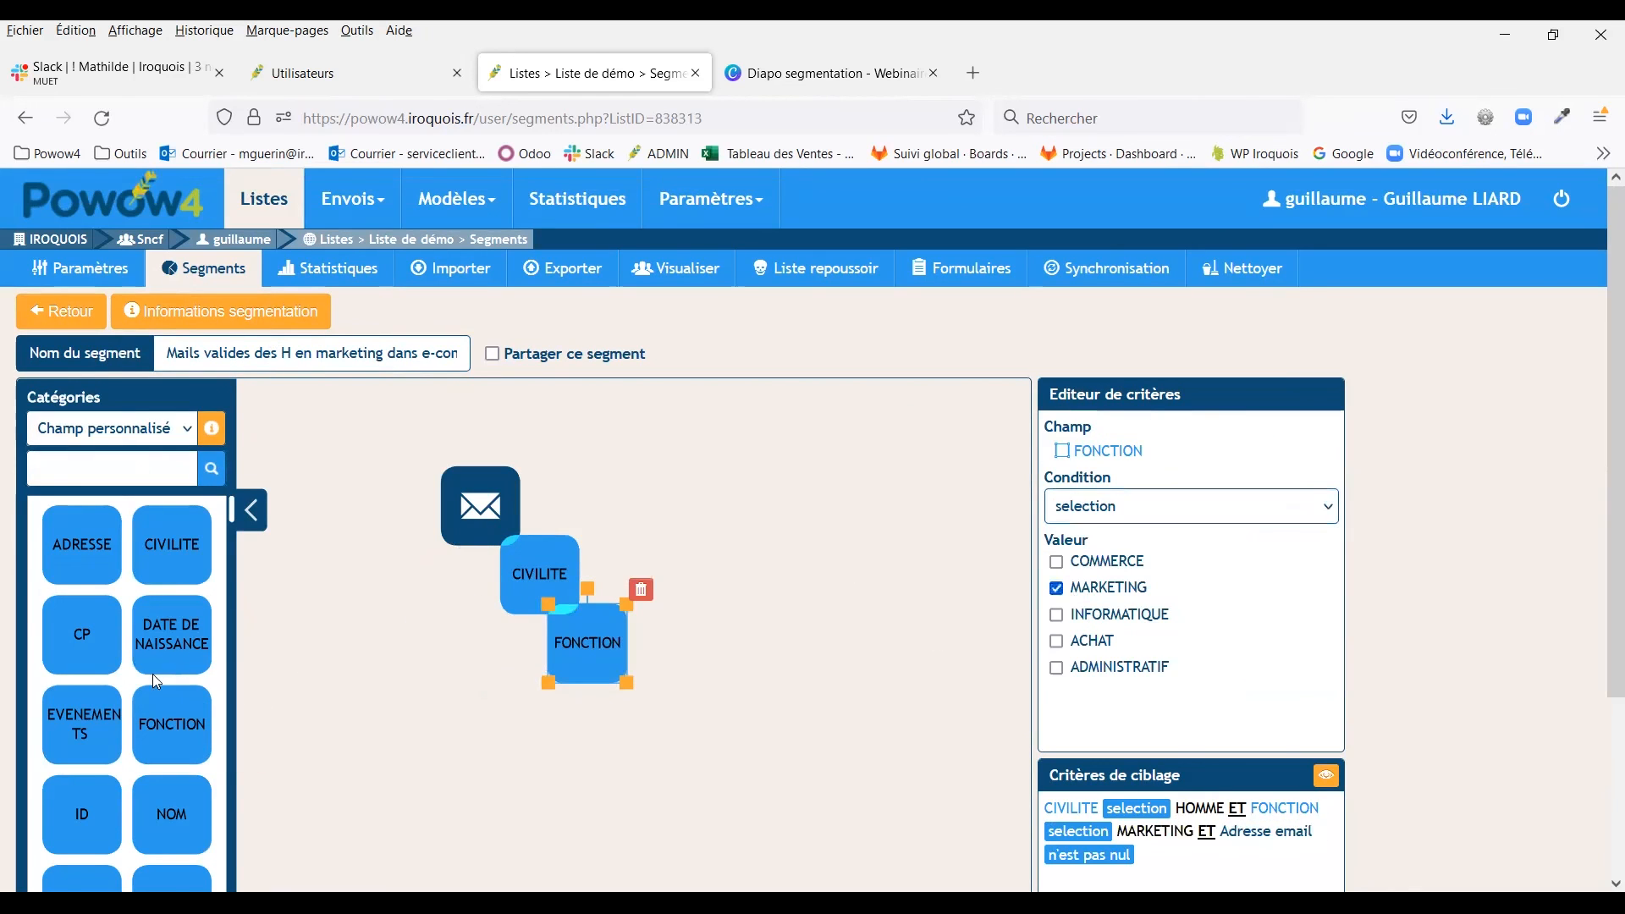
Step: Place TYPE D'ACTIVITE overlapping the corner of FONCTION, set its condition to selection with the value E-COMMERCE, and calculate the segment
{"action": "scroll", "coordinate": [442, 609], "scroll_direction": "down", "scroll_amount": 4}
{"action": "scroll", "coordinate": [364, 646], "scroll_direction": "up", "scroll_amount": 2}
{"action": "left_click_drag", "start_coordinate": [91, 849], "coordinate": [725, 561]}
{"action": "left_click_drag", "start_coordinate": [668, 590], "coordinate": [671, 592]}
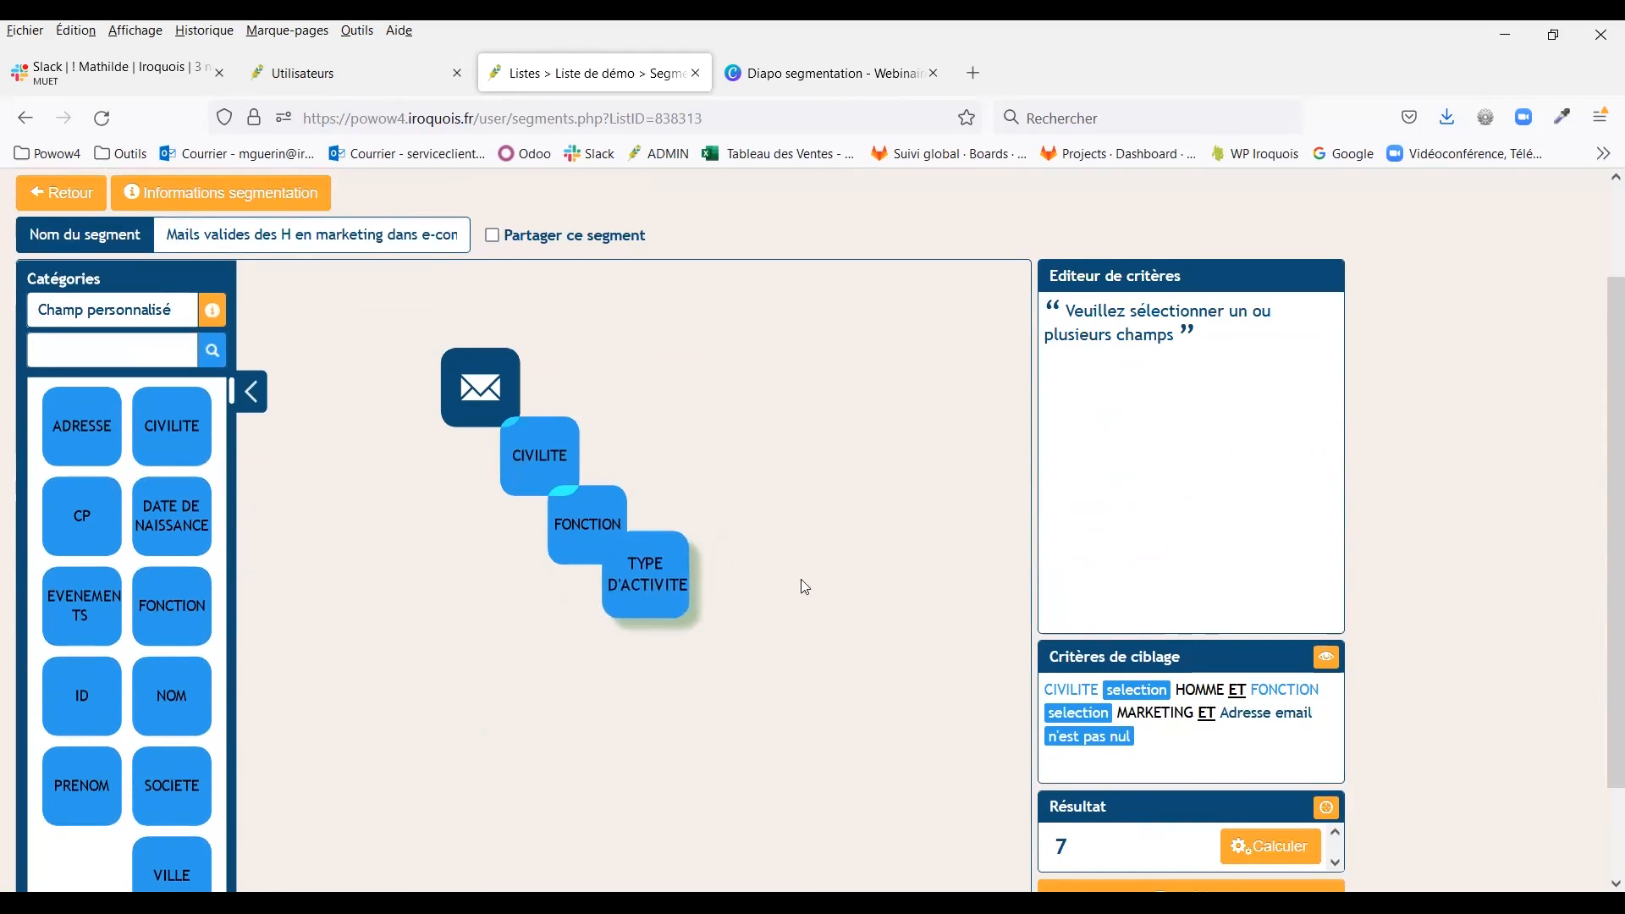
{"action": "left_click", "coordinate": [1153, 389]}
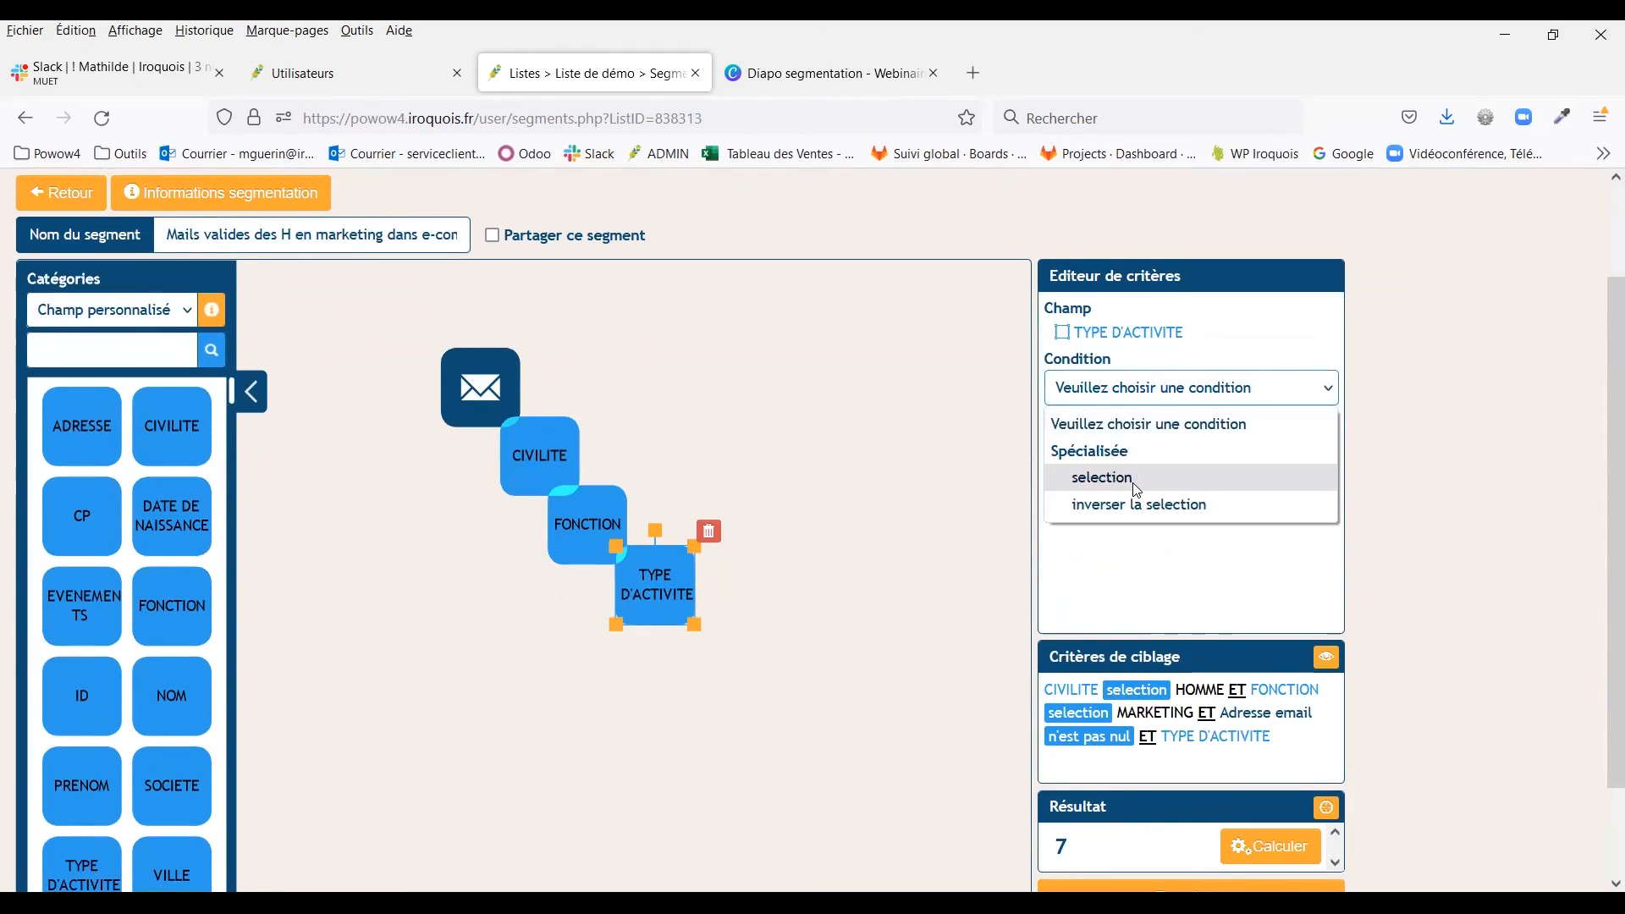
{"action": "left_click", "coordinate": [1137, 479]}
{"action": "left_click", "coordinate": [1030, 506]}
{"action": "left_click", "coordinate": [1253, 848]}
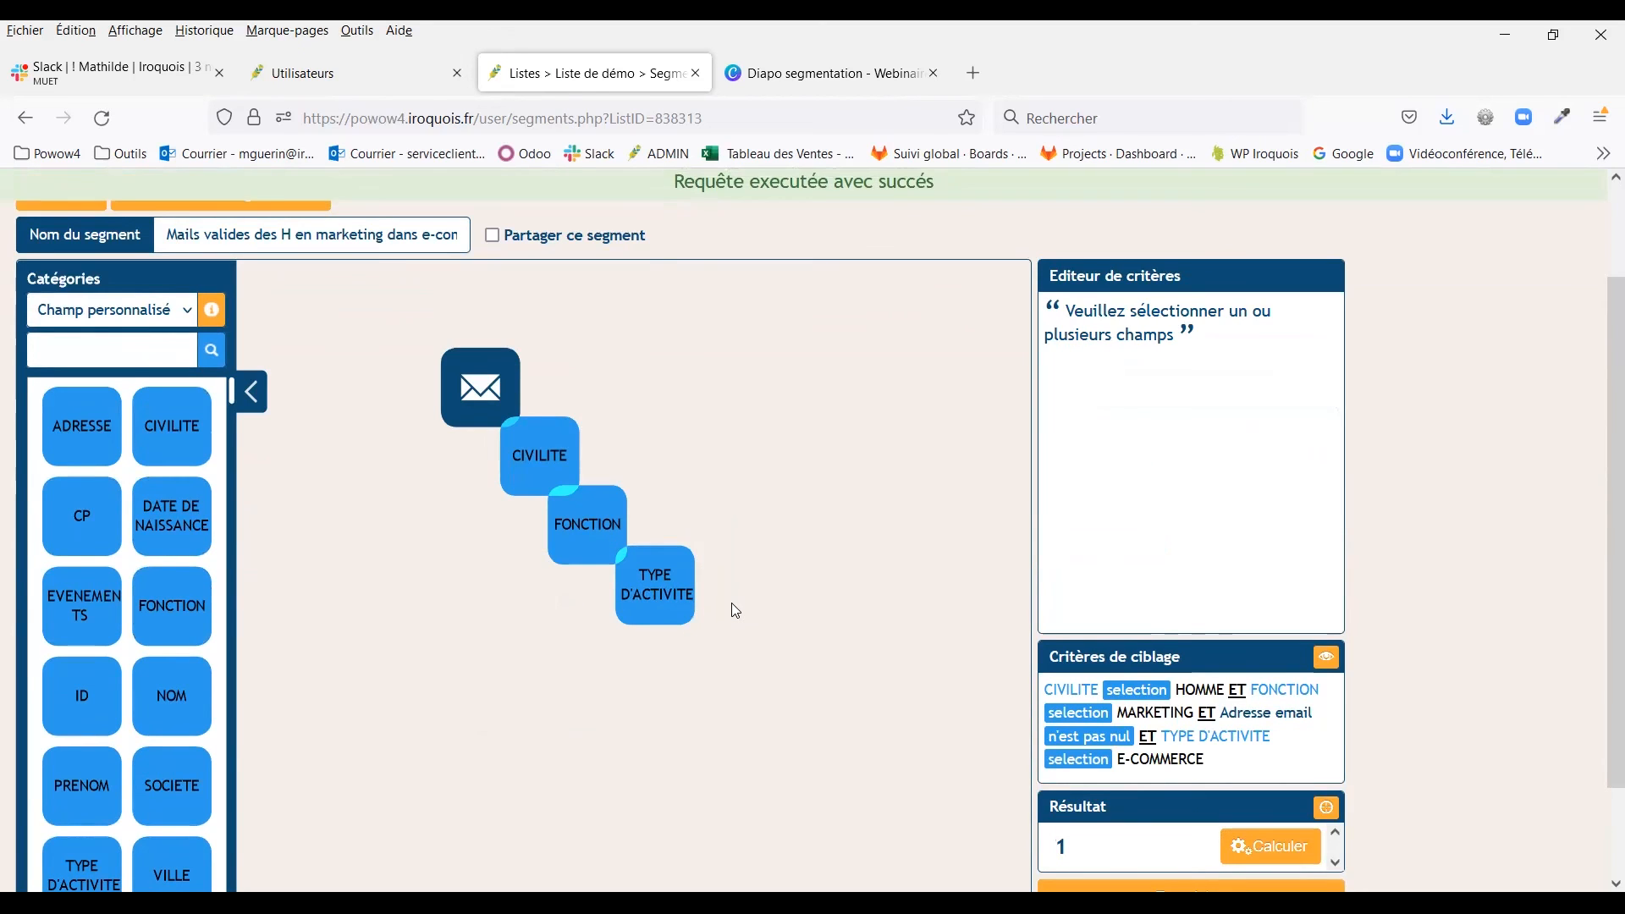
{"action": "scroll", "coordinate": [744, 598], "scroll_direction": "down", "scroll_amount": 3}
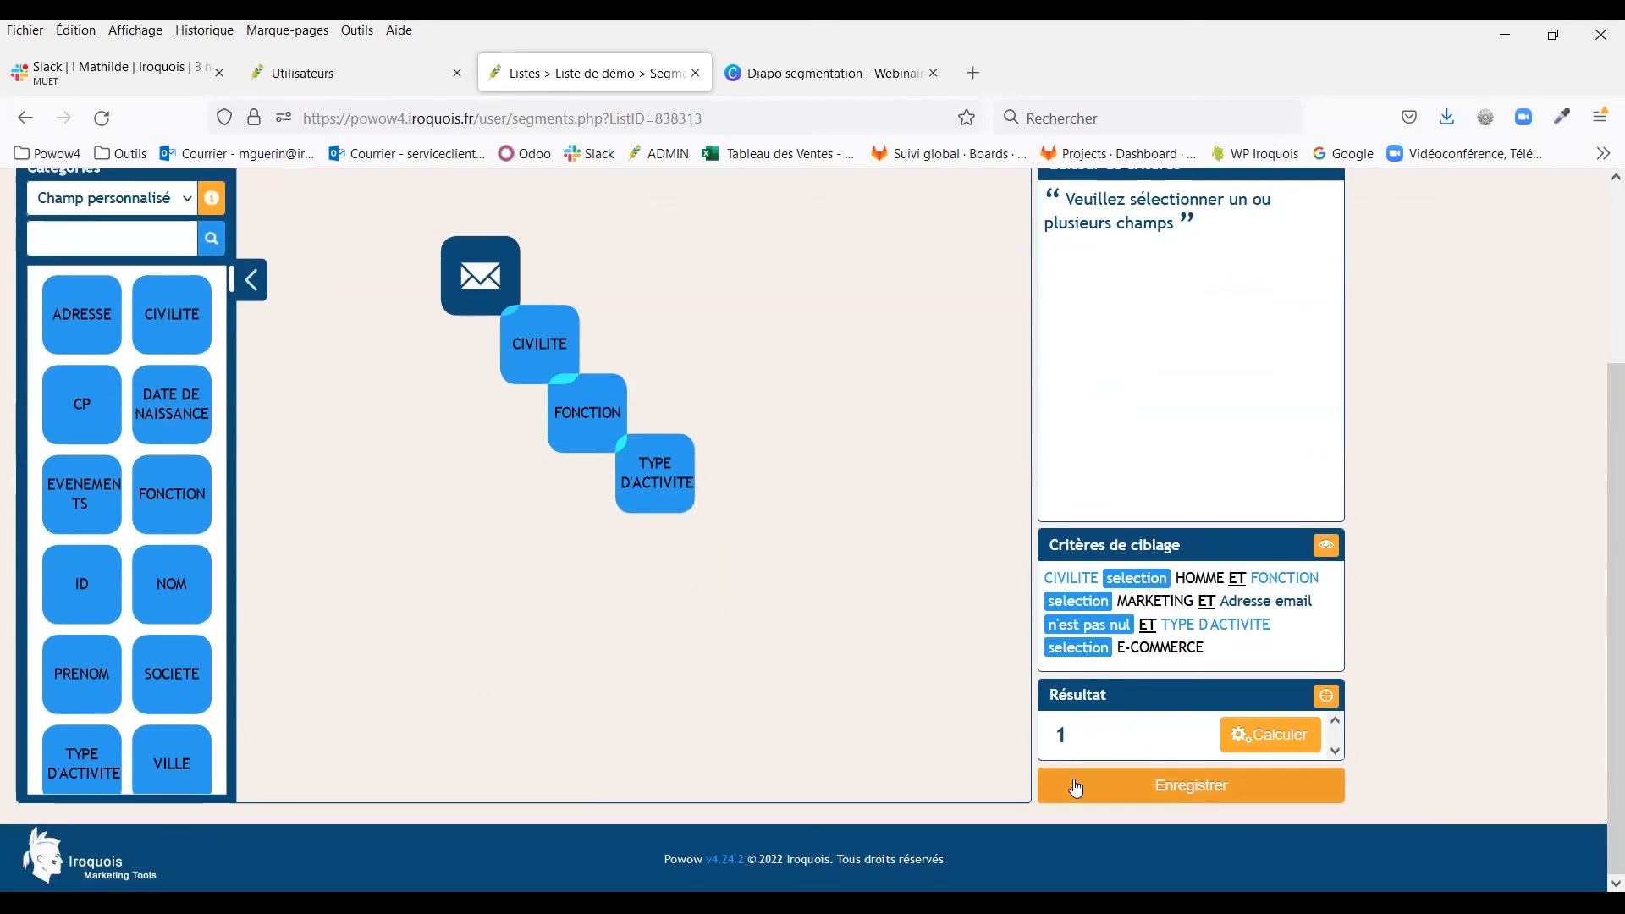